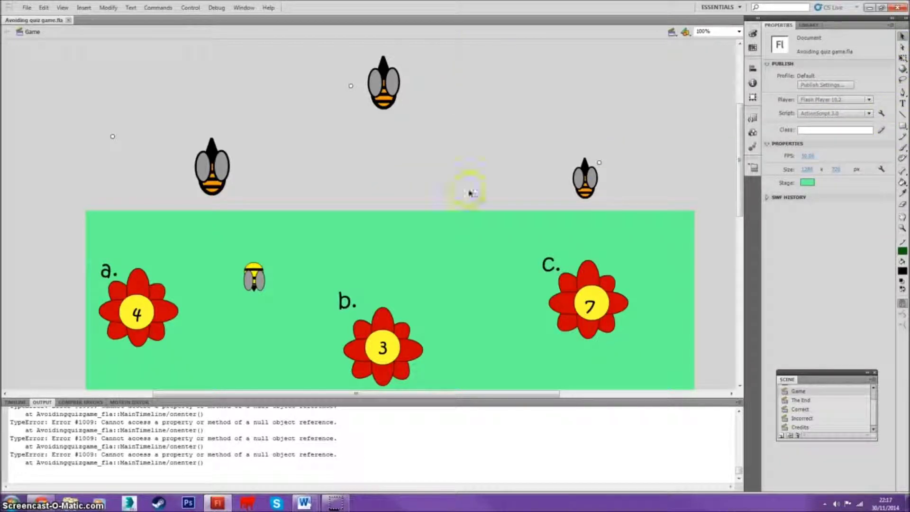
{"action": "left_click", "coordinate": [439, 200]}
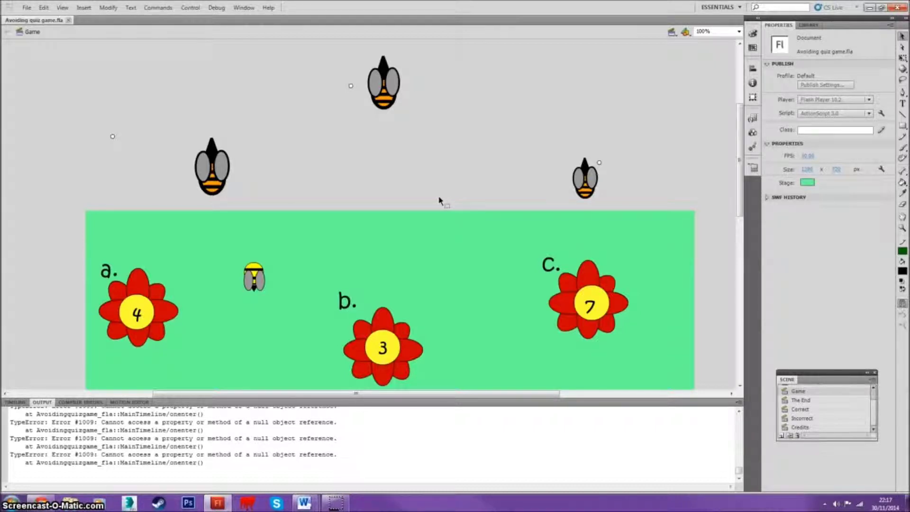
{"action": "left_click", "coordinate": [439, 200]}
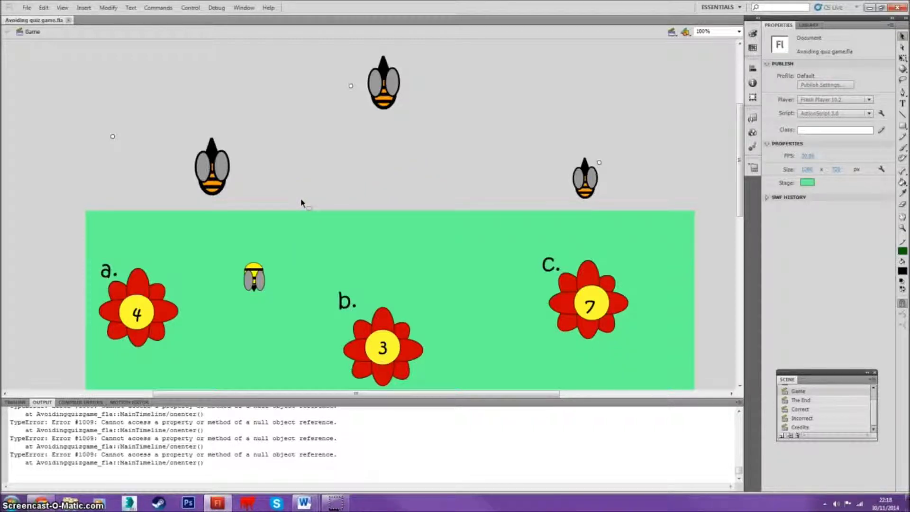
Go to frame 1 of the Game scene's timeline and draw a circle about 117 px wide over the stage's upper edge with the Oval tool
{"action": "left_click", "coordinate": [16, 402]}
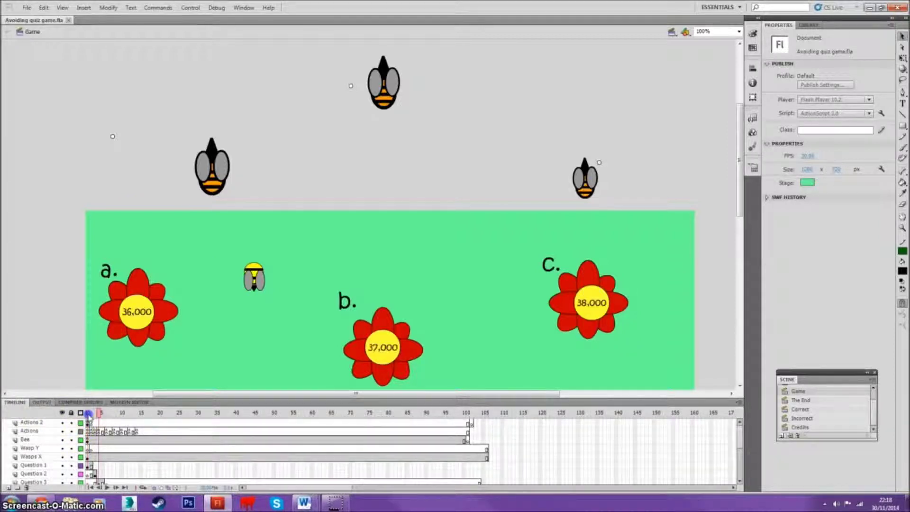
{"action": "left_click", "coordinate": [268, 87]}
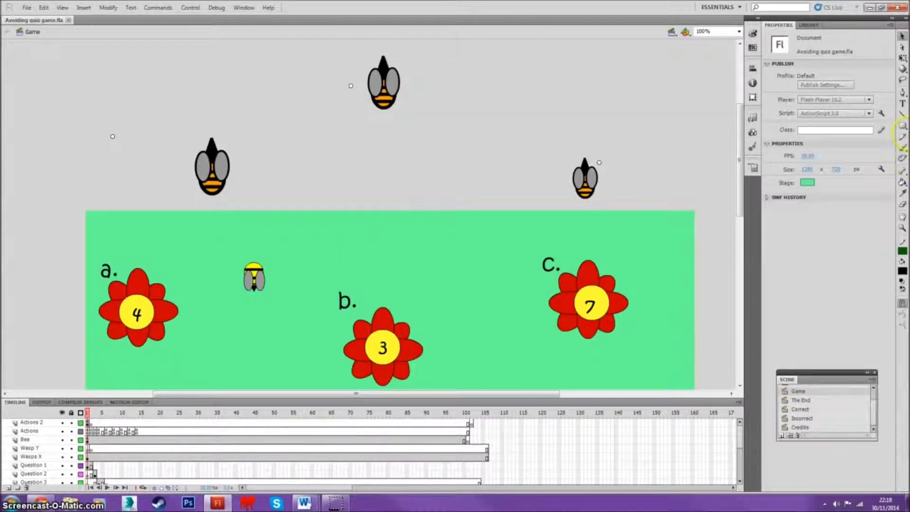
{"action": "left_click", "coordinate": [904, 127]}
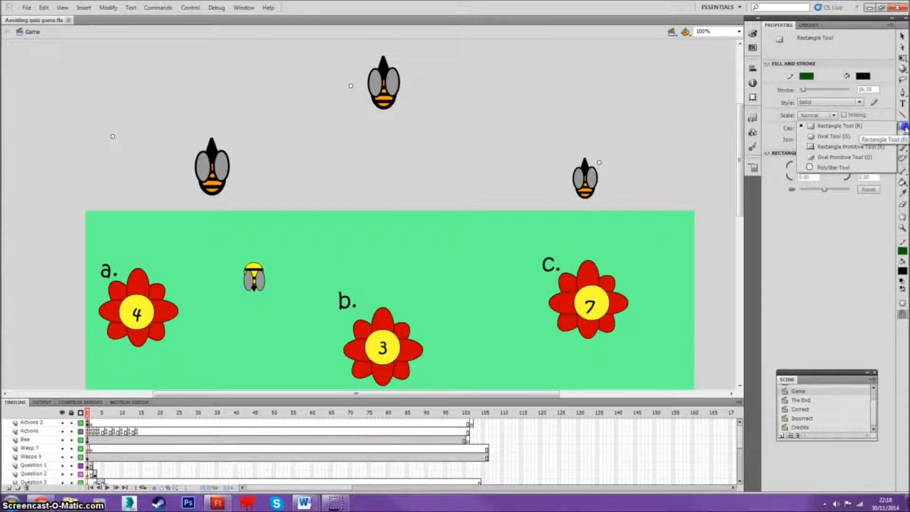
{"action": "left_click", "coordinate": [852, 137]}
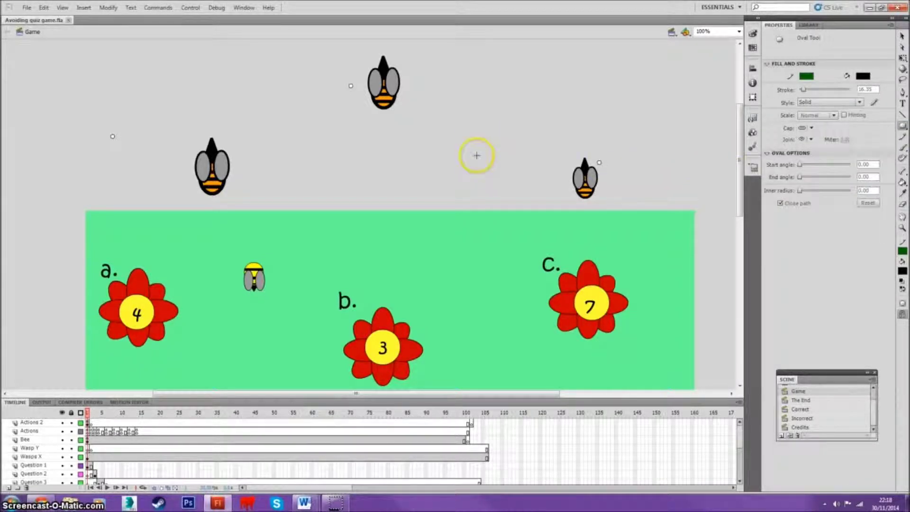
{"action": "left_click_drag", "start_coordinate": [408, 189], "coordinate": [467, 243]}
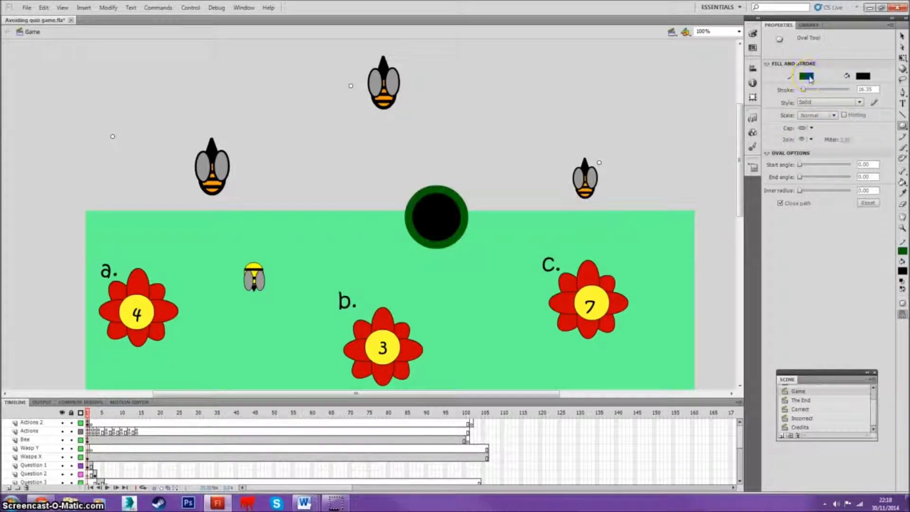
Set the Oval tool's stroke colour to black and its fill colour to yellow
{"action": "left_click", "coordinate": [807, 77]}
{"action": "left_click", "coordinate": [770, 93]}
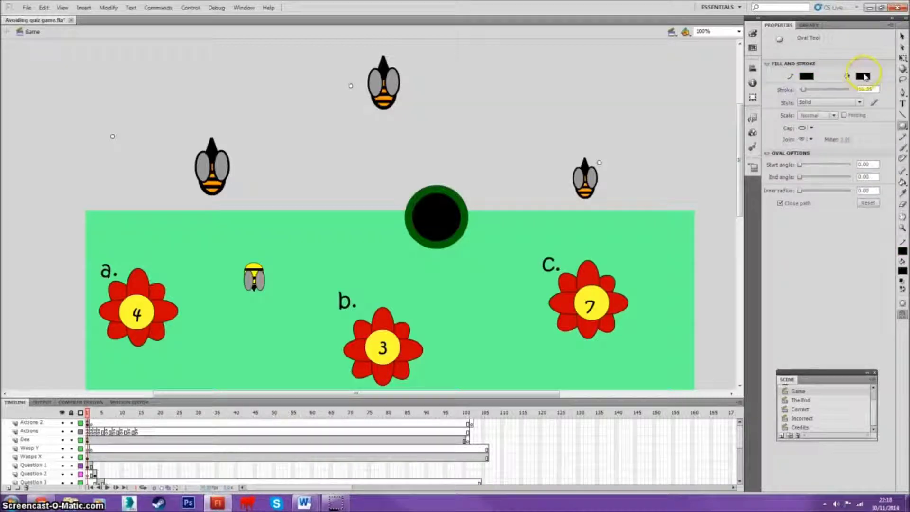
{"action": "left_click", "coordinate": [863, 76]}
{"action": "left_click", "coordinate": [903, 137]}
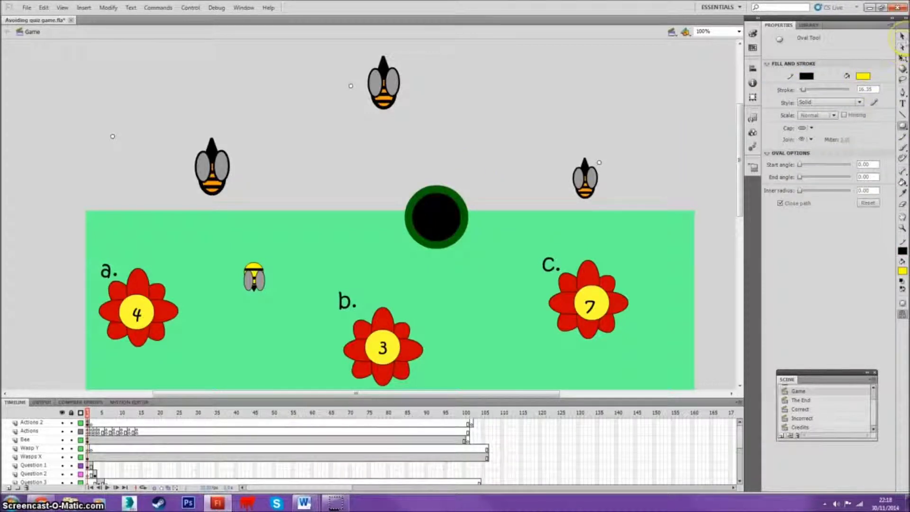
Recolour the drawn circle with a yellow fill and a black outline
{"action": "left_click", "coordinate": [902, 37]}
{"action": "left_click", "coordinate": [457, 211]}
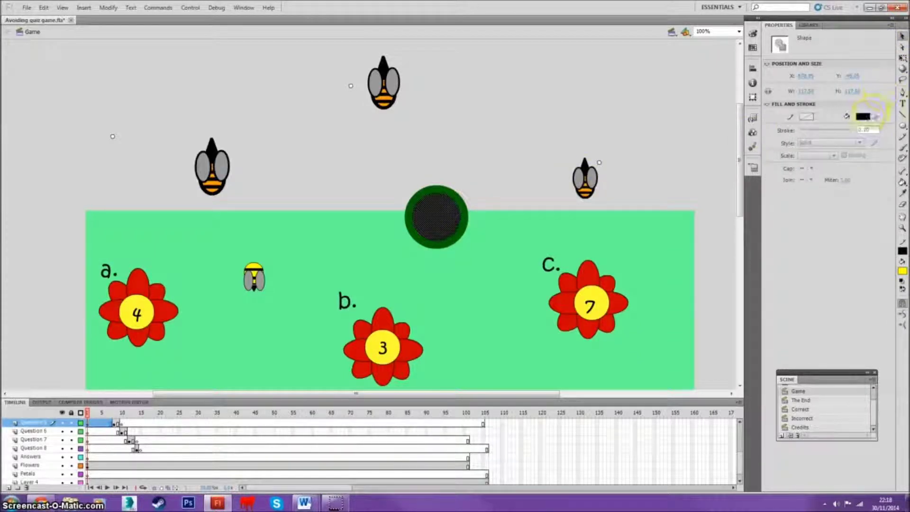
{"action": "left_click", "coordinate": [865, 115]}
{"action": "left_click", "coordinate": [902, 178]}
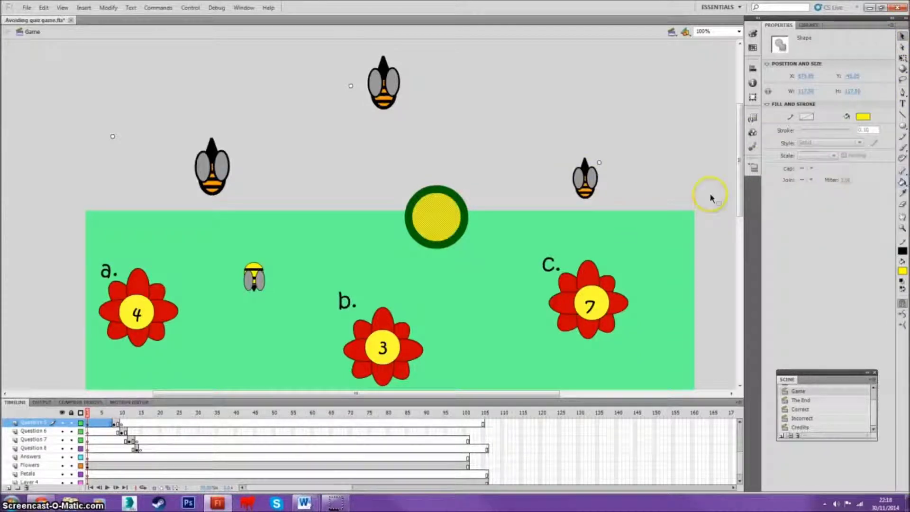
{"action": "left_click", "coordinate": [453, 197]}
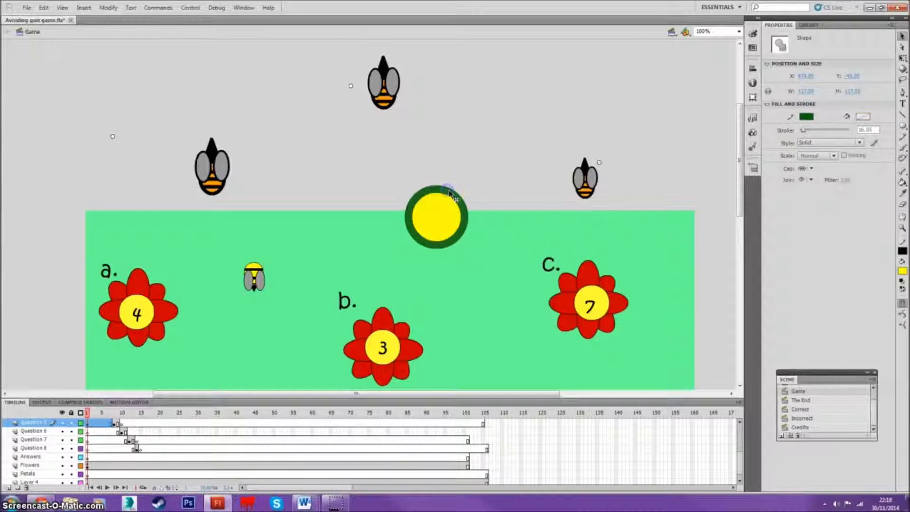
{"action": "left_click", "coordinate": [806, 116]}
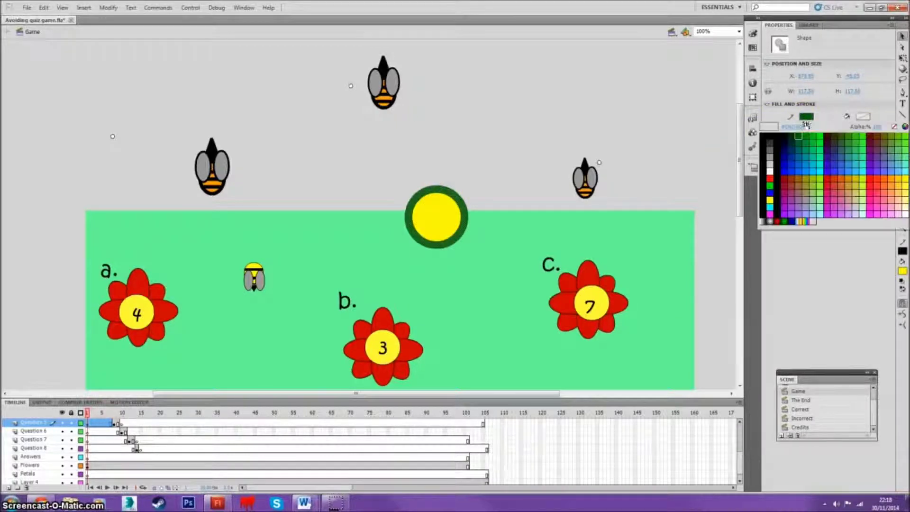
{"action": "left_click", "coordinate": [789, 136]}
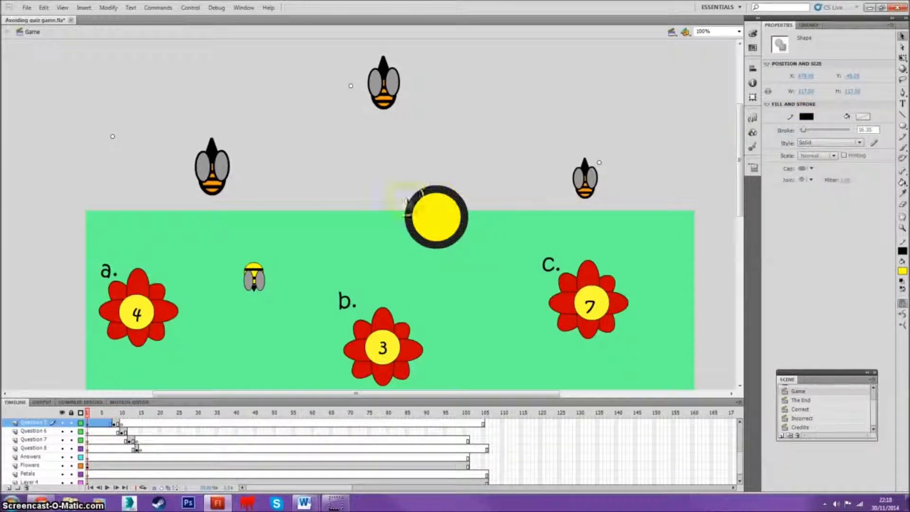
{"action": "left_click", "coordinate": [497, 219]}
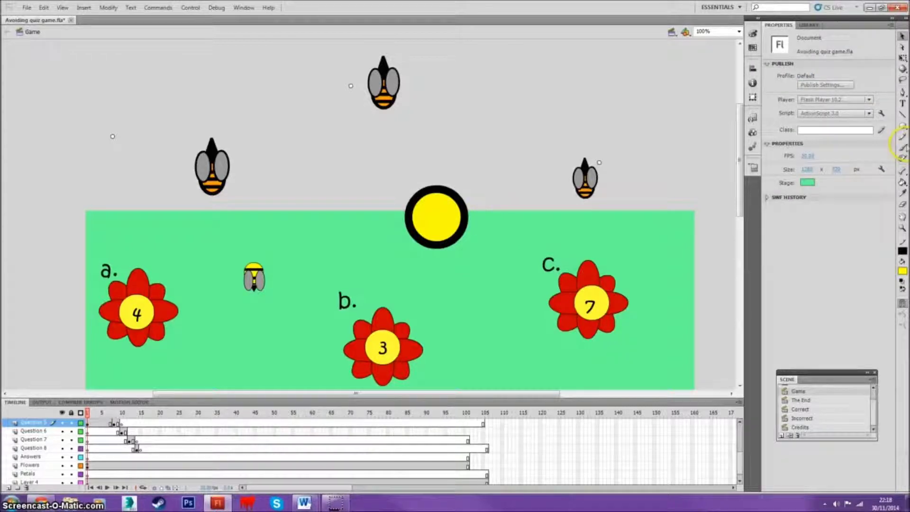
Draw two straight black lines from the circle's sides that meet in a point above it, forming the bee's tail
{"action": "left_click", "coordinate": [902, 116]}
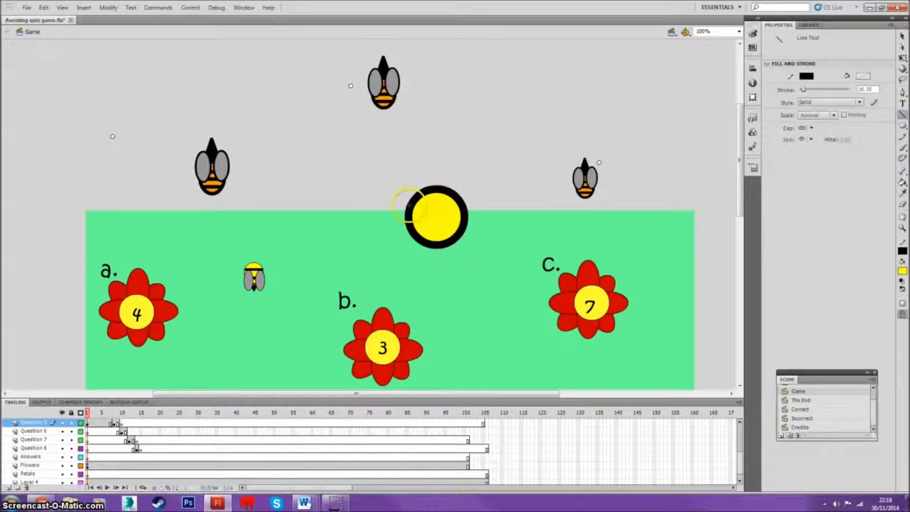
{"action": "left_click_drag", "start_coordinate": [405, 206], "coordinate": [434, 141]}
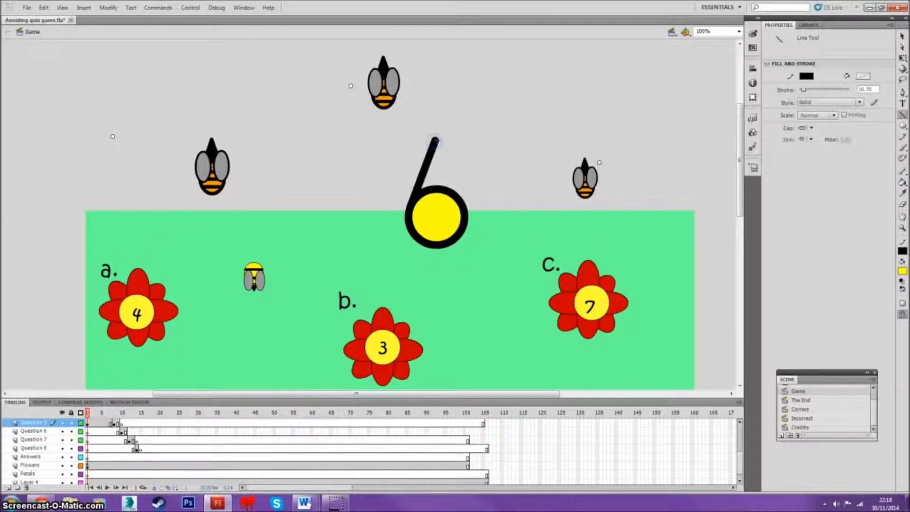
{"action": "left_click_drag", "start_coordinate": [435, 139], "coordinate": [465, 206]}
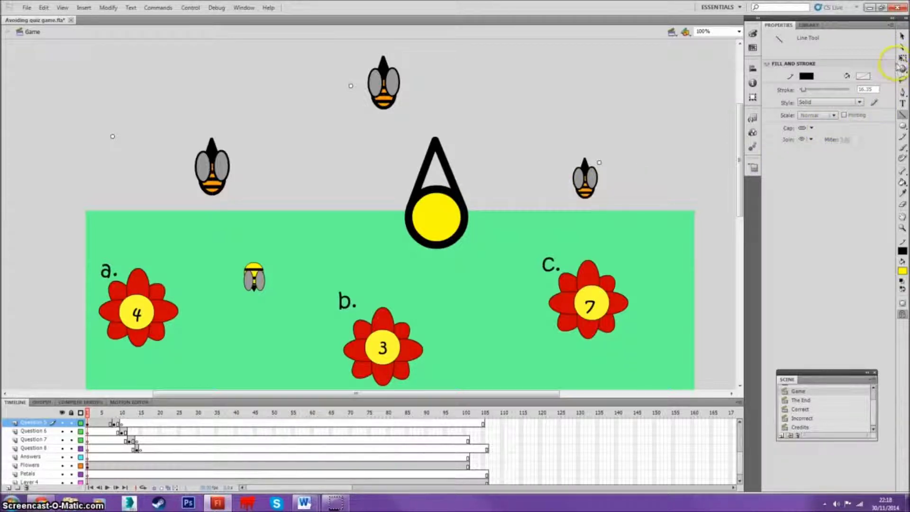
Fill the empty area between the two tail lines and the circle with black using the Paint Bucket tool
{"action": "scroll", "coordinate": [447, 169], "scroll_direction": "up", "scroll_amount": 3}
{"action": "scroll", "coordinate": [435, 182], "scroll_direction": "down", "scroll_amount": 5}
{"action": "scroll", "coordinate": [447, 173], "scroll_direction": "up", "scroll_amount": 3}
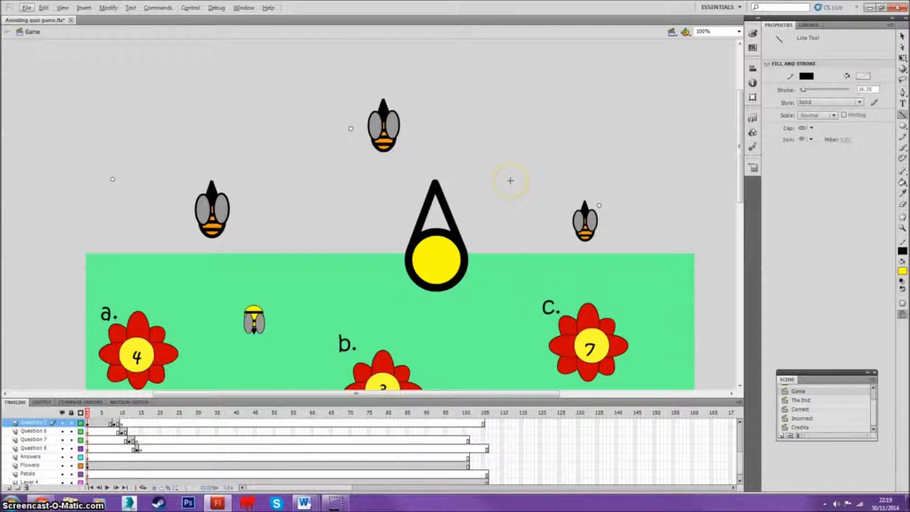
{"action": "left_click", "coordinate": [494, 168]}
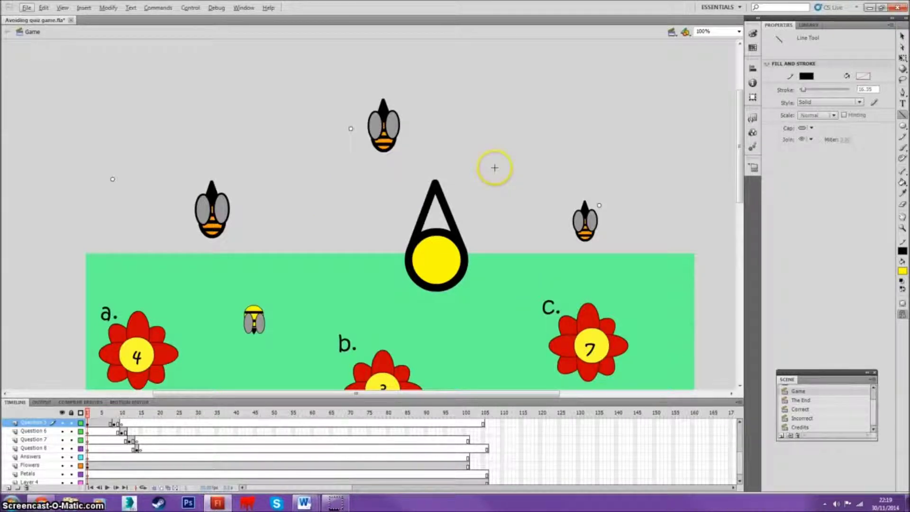
{"action": "left_click", "coordinate": [902, 182]}
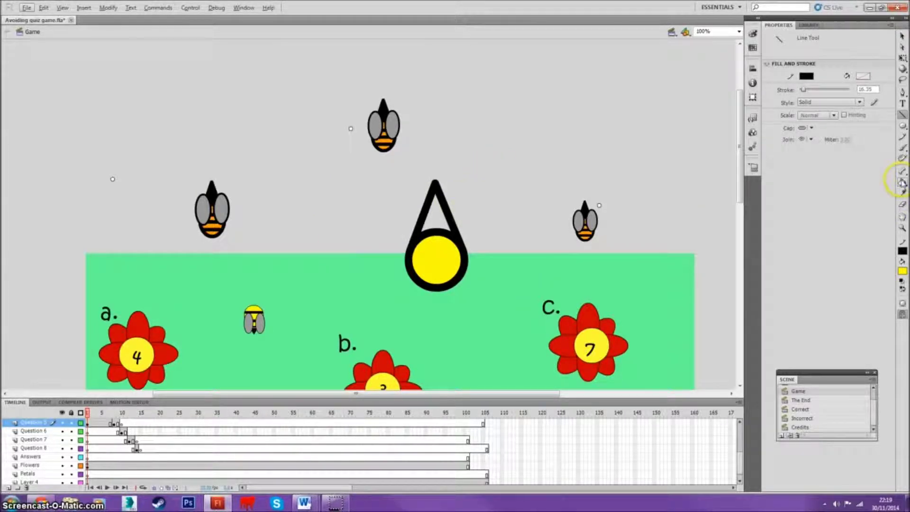
{"action": "left_click", "coordinate": [863, 76]}
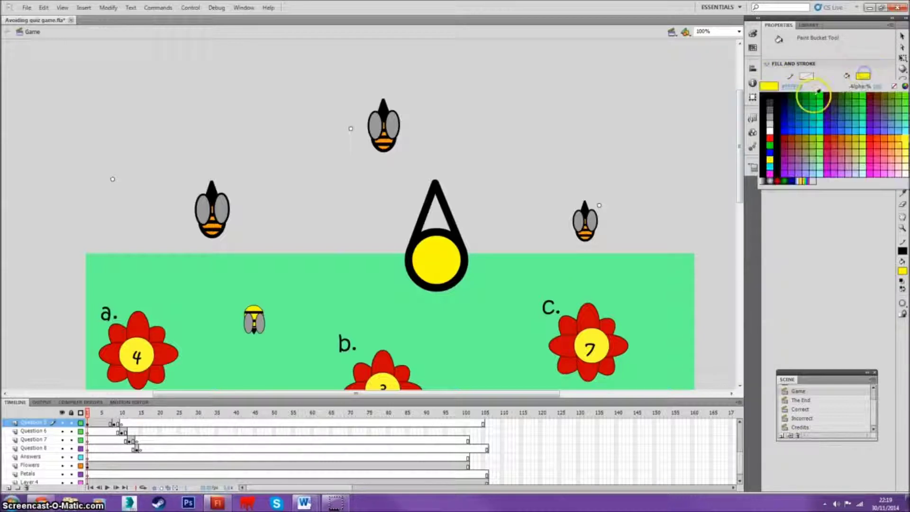
{"action": "left_click", "coordinate": [784, 95]}
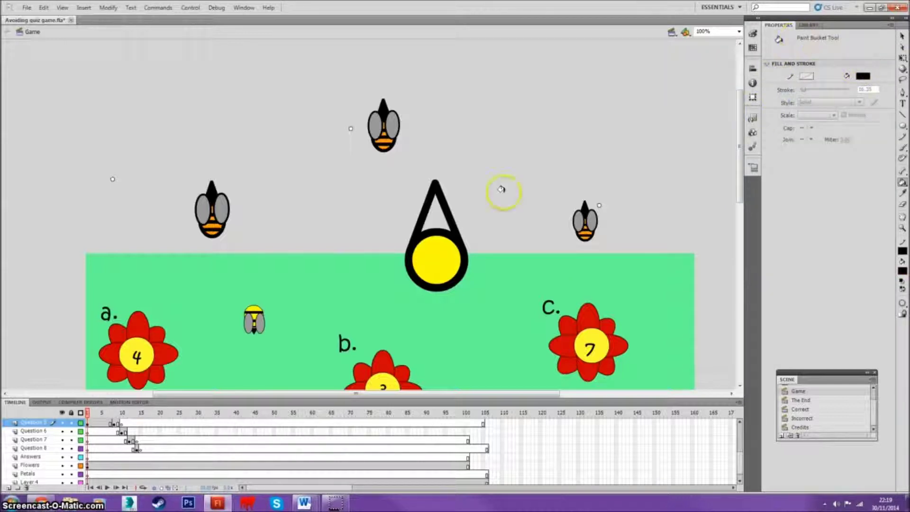
{"action": "left_click", "coordinate": [434, 214]}
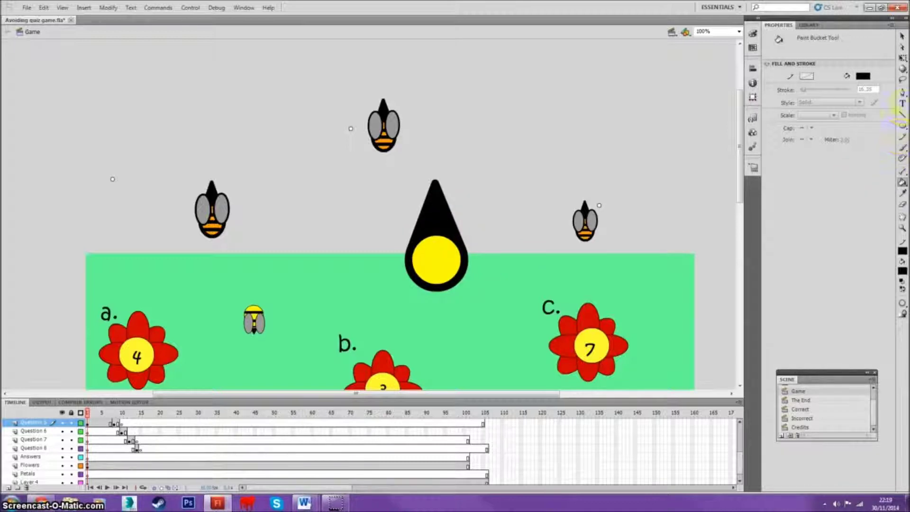
Draw two horizontal black stripes across the yellow circle with the Line tool at a stroke size of 22.05
{"action": "left_click", "coordinate": [902, 115]}
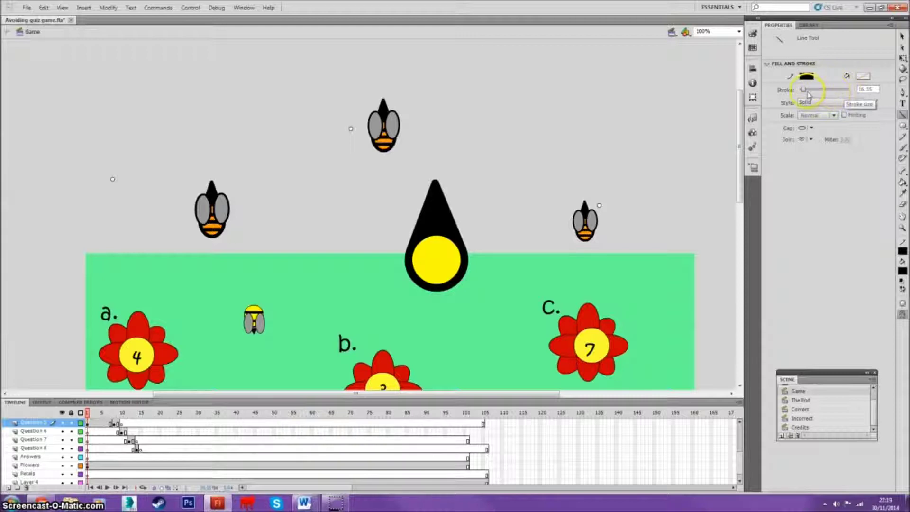
{"action": "left_click_drag", "start_coordinate": [809, 92], "coordinate": [808, 92]}
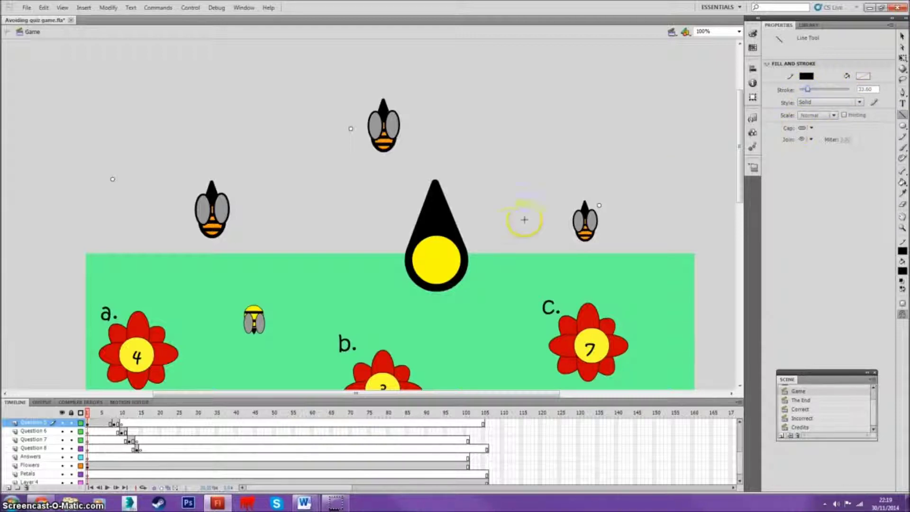
{"action": "left_click_drag", "start_coordinate": [458, 241], "coordinate": [462, 247]}
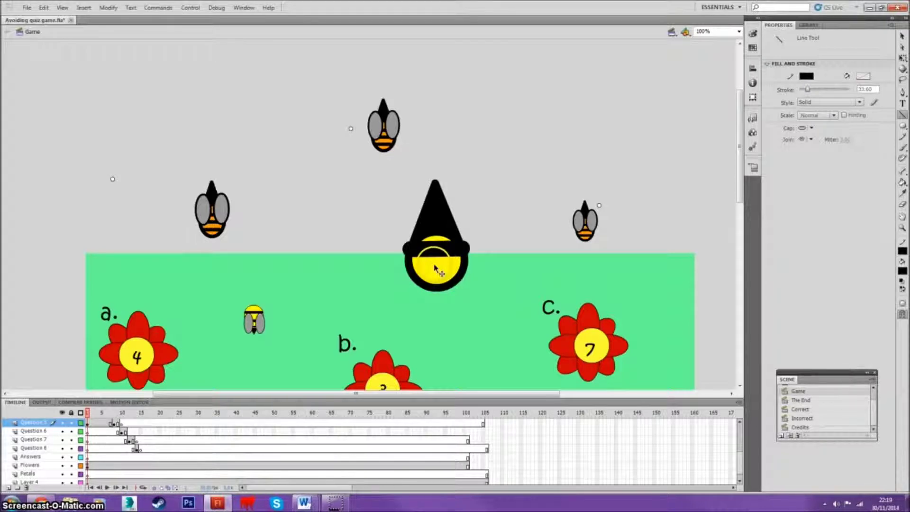
{"action": "key", "text": "ctrl+z"}
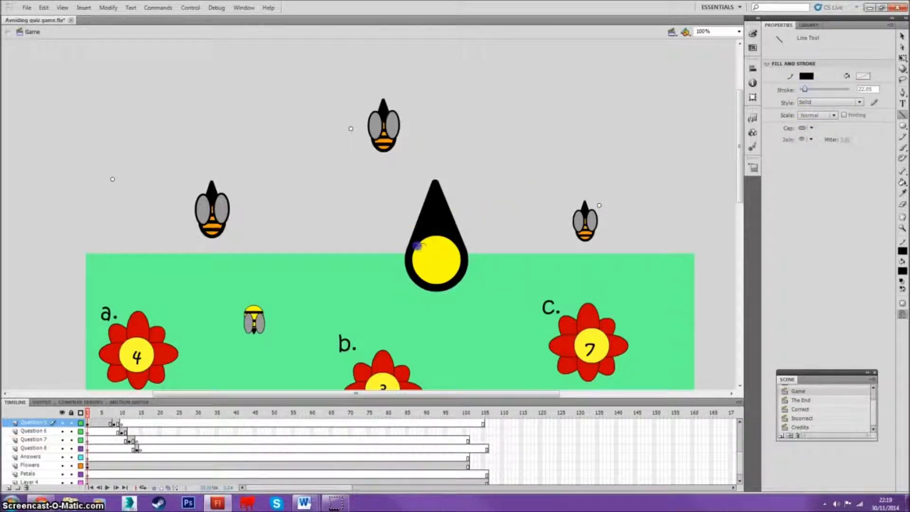
{"action": "mouse_move", "coordinate": [417, 245]}
{"action": "left_mouse_down"}
{"action": "mouse_move", "coordinate": [413, 267]}
{"action": "mouse_move", "coordinate": [460, 266]}
{"action": "left_mouse_up"}
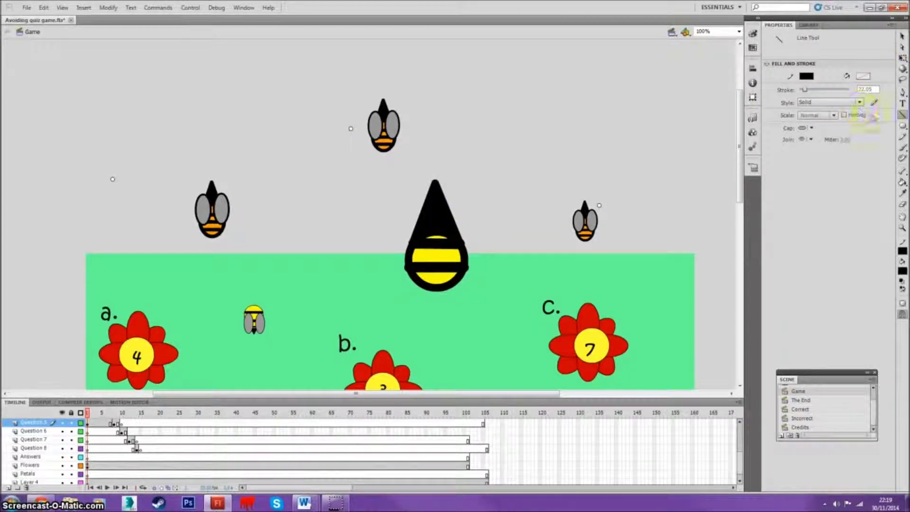
Set the Oval tool's fill to grey and try a large black-outlined oval over the bee's body, undoing the oval
{"action": "left_click", "coordinate": [903, 125]}
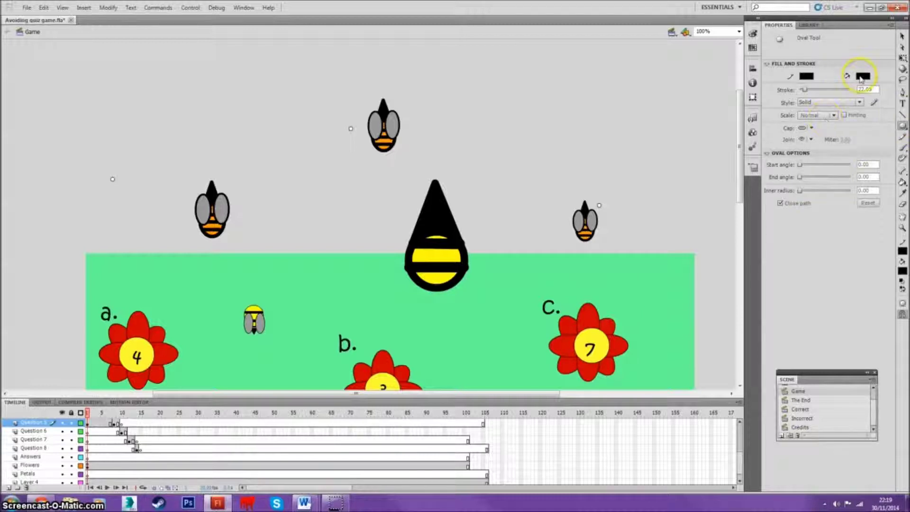
{"action": "left_click", "coordinate": [861, 76]}
{"action": "left_click", "coordinate": [774, 111]}
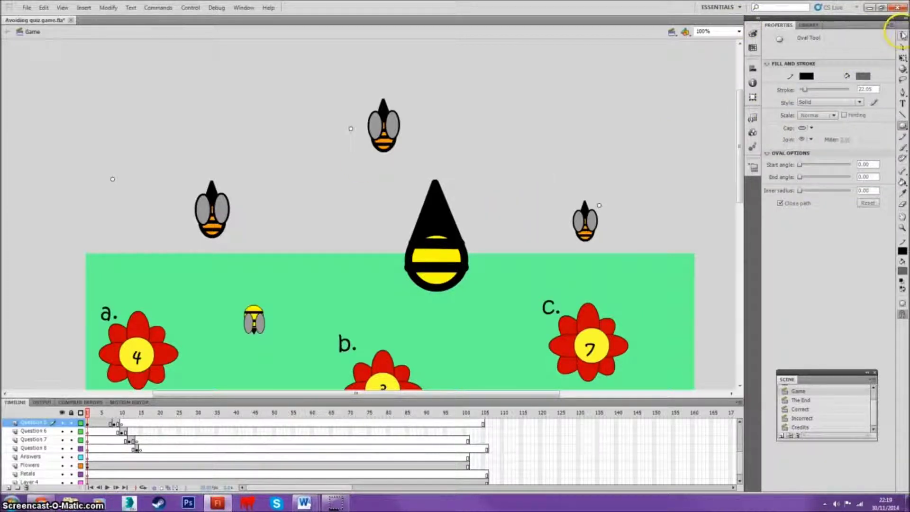
{"action": "left_click_drag", "start_coordinate": [382, 166], "coordinate": [491, 292]}
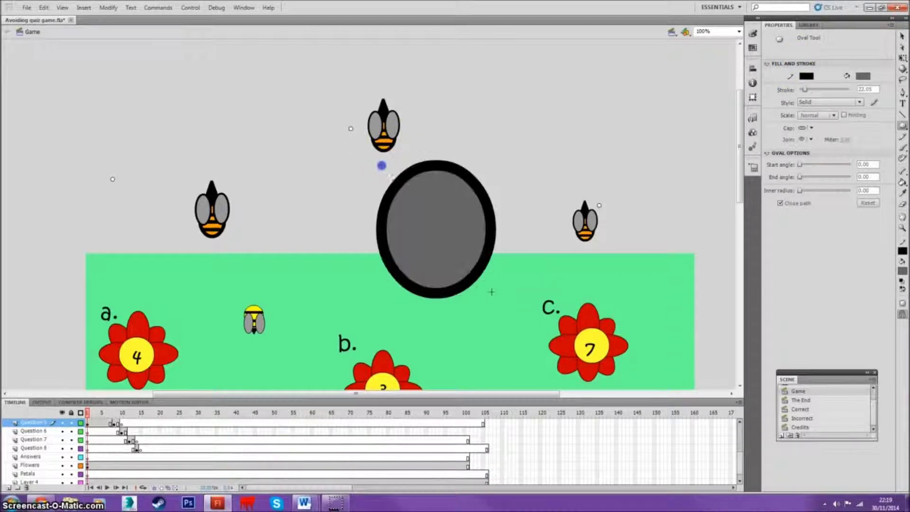
{"action": "key", "text": "ctrl+z"}
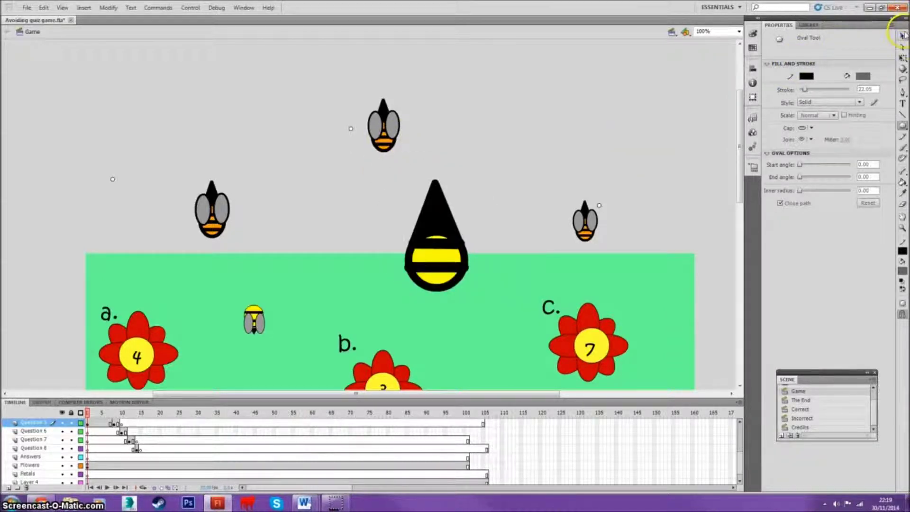
Select all the shapes of the large bee's body and combine them into one group
{"action": "left_click", "coordinate": [901, 35]}
{"action": "mouse_move", "coordinate": [384, 168]}
{"action": "left_mouse_down"}
{"action": "mouse_move", "coordinate": [486, 259]}
{"action": "mouse_move", "coordinate": [497, 310]}
{"action": "left_mouse_up"}
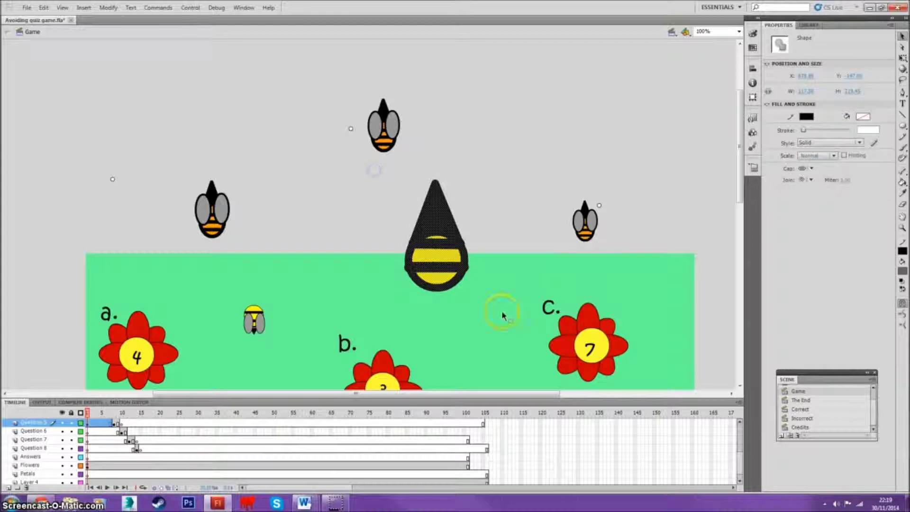
{"action": "left_click", "coordinate": [451, 275]}
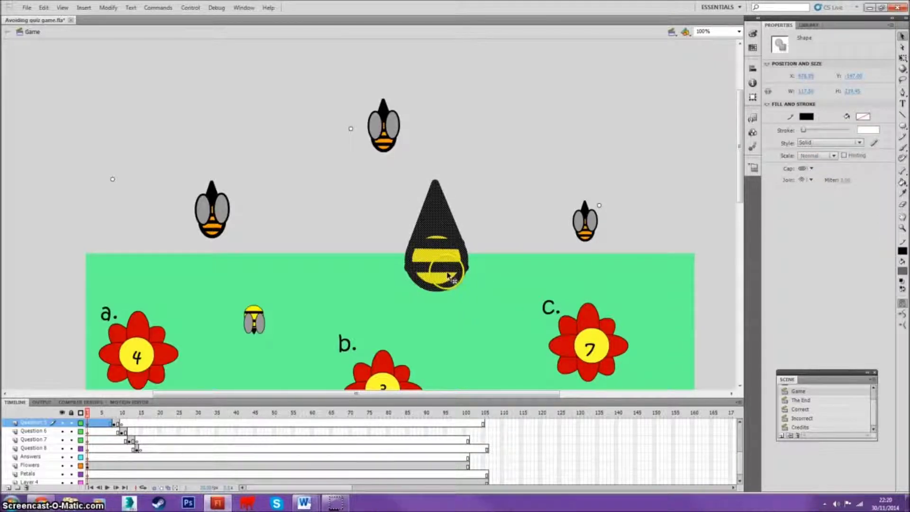
{"action": "key", "text": "ctrl+g"}
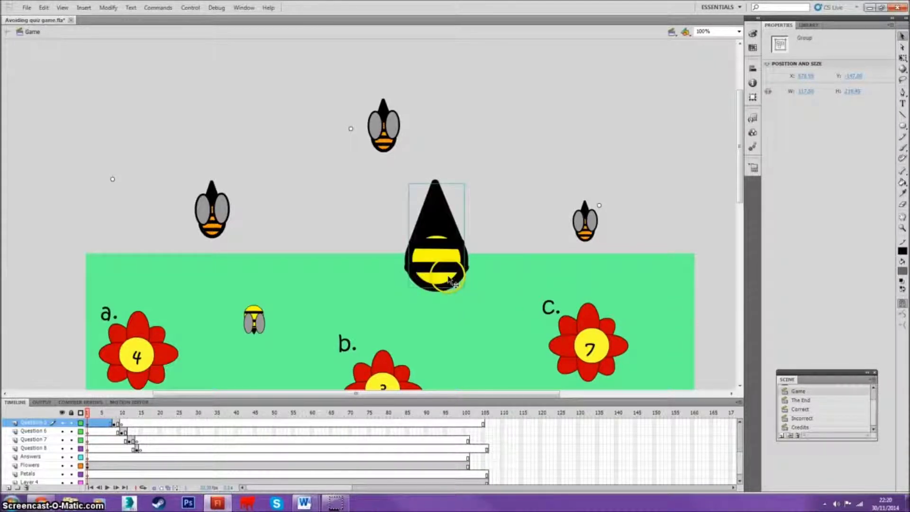
{"action": "left_click", "coordinate": [335, 207]}
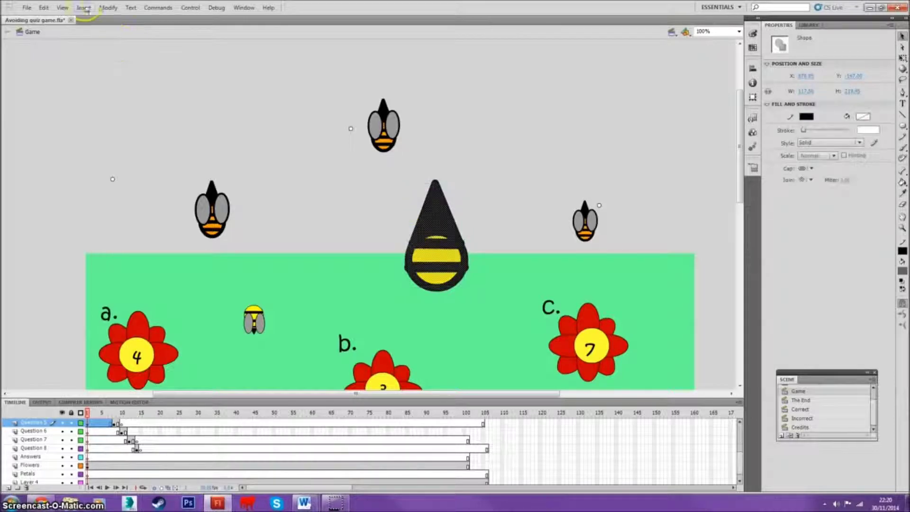
{"action": "left_click", "coordinate": [108, 8]}
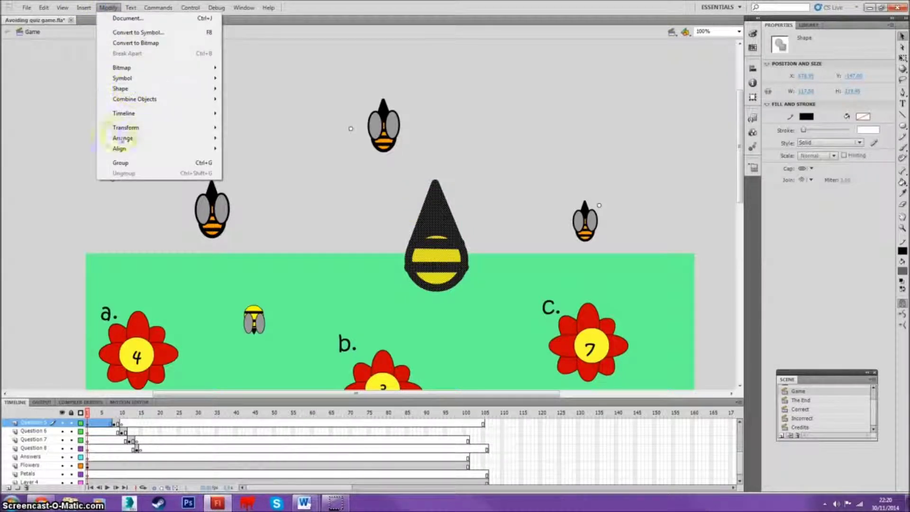
{"action": "left_click", "coordinate": [132, 164]}
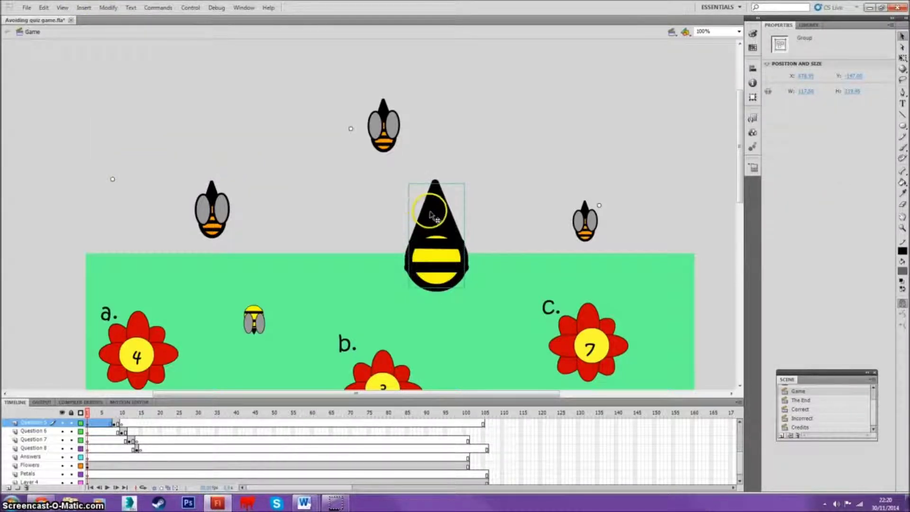
Try moving the grouped bee body down and to the right and open the group for editing, undoing the move and leaving the group
{"action": "left_click_drag", "start_coordinate": [432, 202], "coordinate": [452, 225]}
{"action": "left_click", "coordinate": [508, 227]}
{"action": "double_click", "coordinate": [476, 271]}
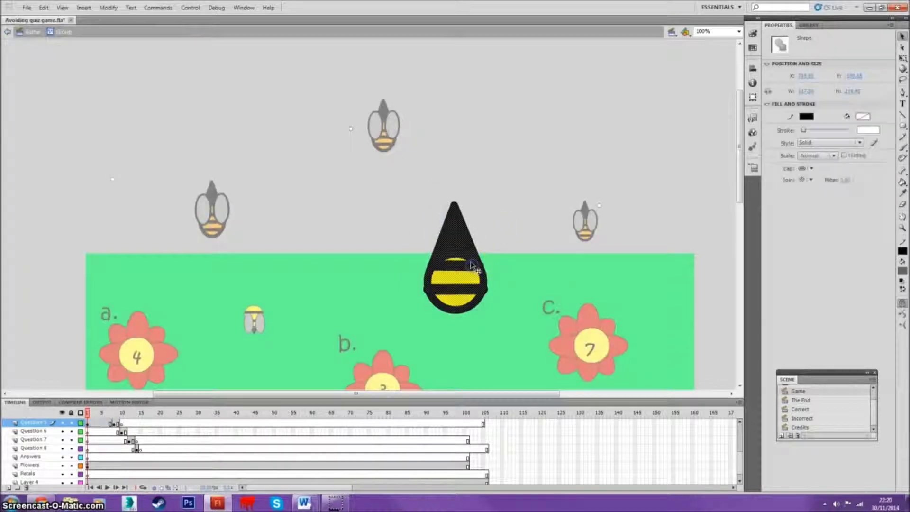
{"action": "left_click", "coordinate": [490, 236]}
{"action": "key", "text": "ctrl+a"}
{"action": "key", "text": "ctrl+z"}
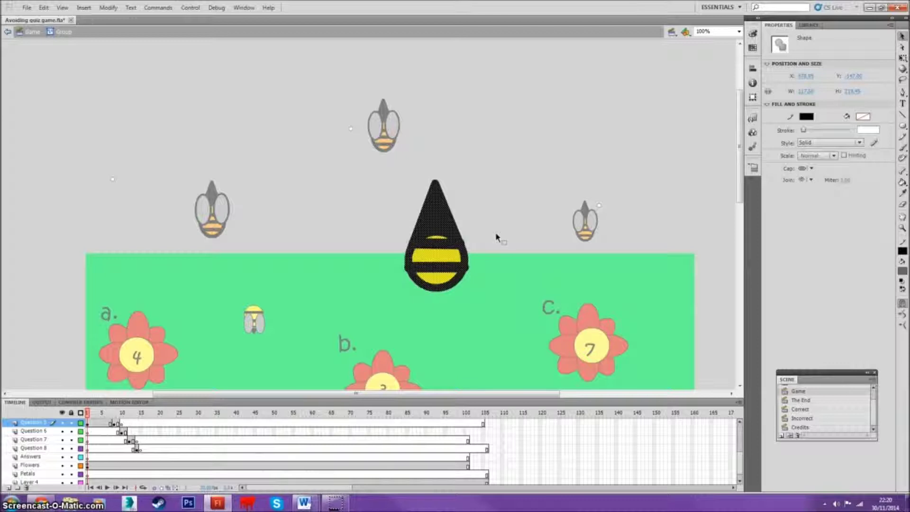
{"action": "double_click", "coordinate": [496, 237]}
Try moving the ungrouped tail fill and the right tail line away from the body, undoing each move
{"action": "left_click", "coordinate": [436, 218]}
{"action": "left_click_drag", "start_coordinate": [437, 223], "coordinate": [514, 176]}
{"action": "key", "text": "ctrl+z"}
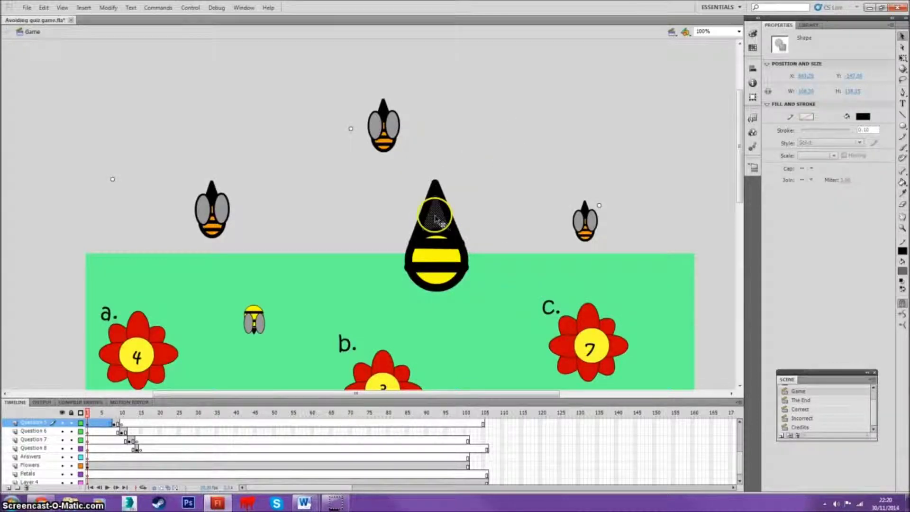
{"action": "left_click", "coordinate": [448, 212]}
{"action": "left_click_drag", "start_coordinate": [447, 211], "coordinate": [509, 141]}
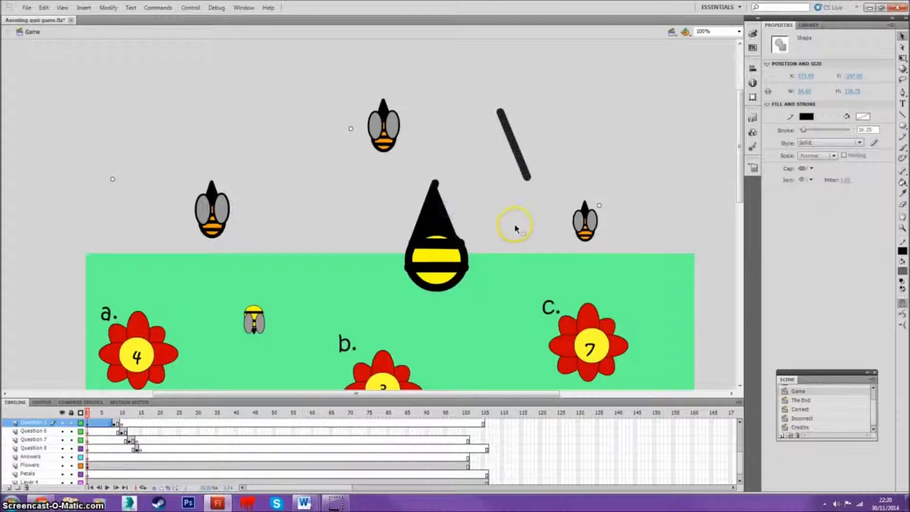
{"action": "key", "text": "ctrl+z"}
Regroup the complete bee body, including tail and stripes, and move the group slightly down and to the right
{"action": "left_click_drag", "start_coordinate": [388, 180], "coordinate": [497, 272]}
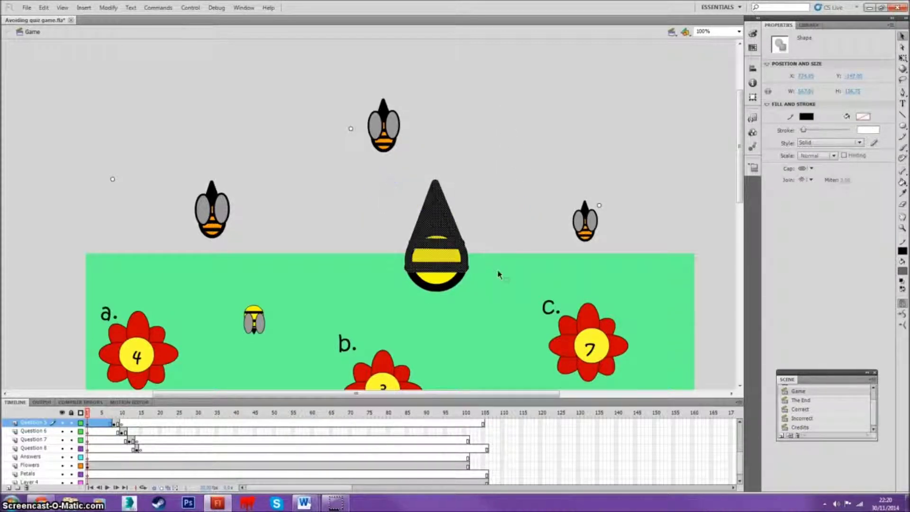
{"action": "left_click", "coordinate": [397, 222]}
{"action": "left_click_drag", "start_coordinate": [402, 171], "coordinate": [487, 298]}
{"action": "left_click", "coordinate": [487, 295]}
{"action": "key", "text": "ctrl+g"}
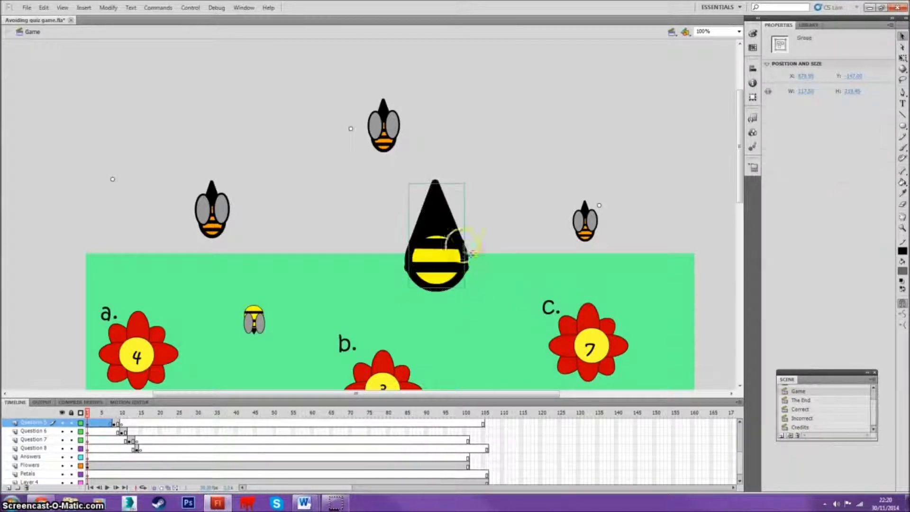
{"action": "left_click", "coordinate": [492, 203]}
{"action": "left_click_drag", "start_coordinate": [437, 234], "coordinate": [454, 253]}
Draw a grey, black-outlined upright oval about 87 by 184 px left of the body as a wing and group its fill and outline
{"action": "left_click", "coordinate": [902, 126]}
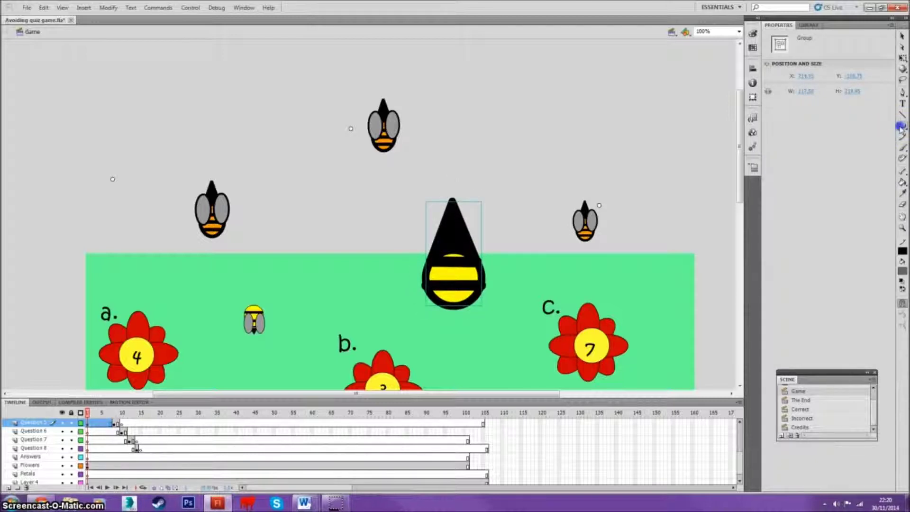
{"action": "left_click_drag", "start_coordinate": [368, 239], "coordinate": [388, 290]}
{"action": "key", "text": "v"}
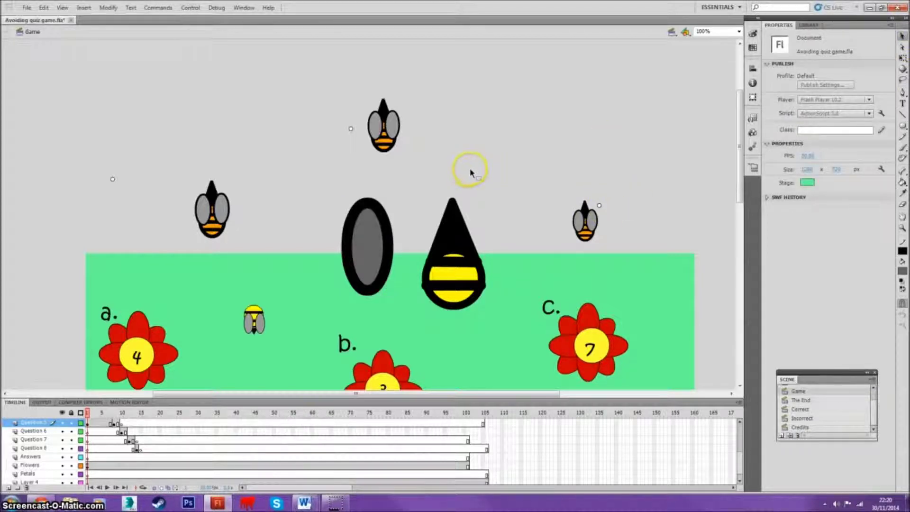
{"action": "key", "text": "ctrl+t"}
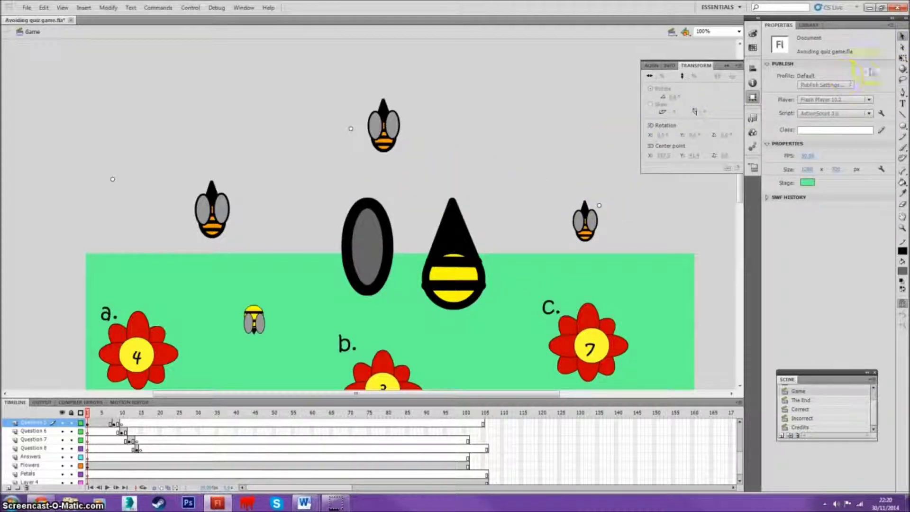
{"action": "double_click", "coordinate": [377, 232]}
{"action": "left_click", "coordinate": [372, 238]}
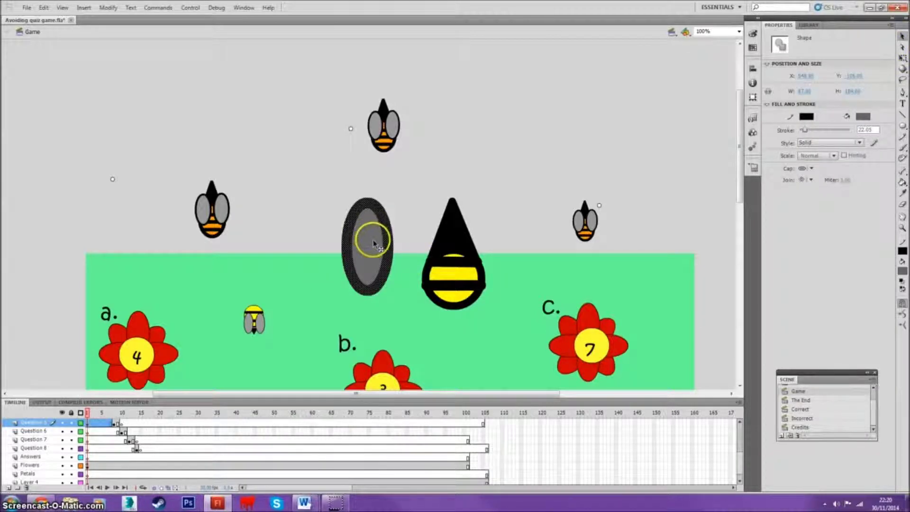
{"action": "key", "text": "ctrl+g"}
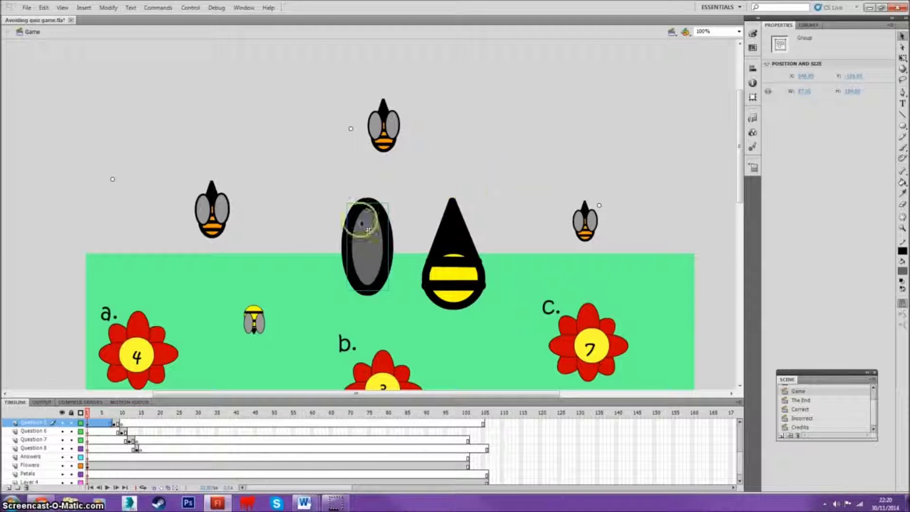
Rotate the wing group about 26° counterclockwise with Transform, stopping the timeline playback and returning to the first frame
{"action": "key", "text": "ctrl+t"}
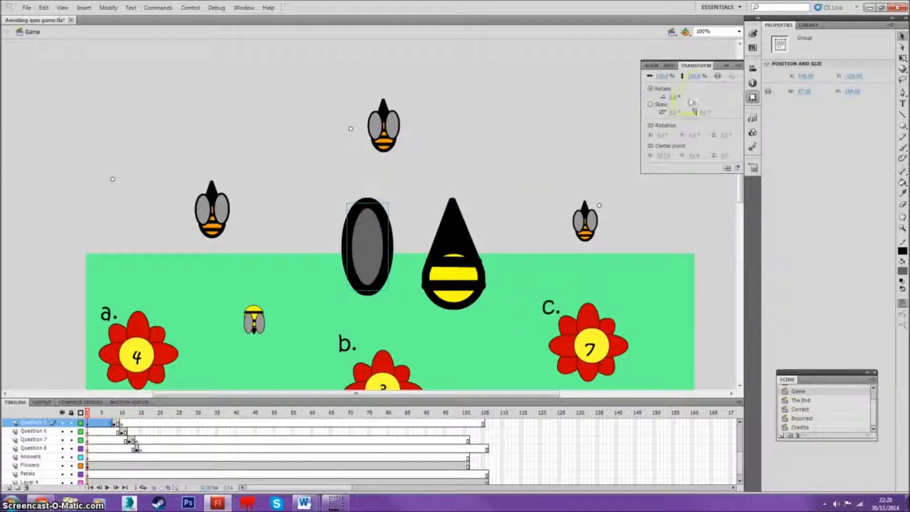
{"action": "mouse_move", "coordinate": [673, 96]}
{"action": "left_mouse_down"}
{"action": "mouse_move", "coordinate": [657, 94]}
{"action": "mouse_move", "coordinate": [675, 98]}
{"action": "left_mouse_up"}
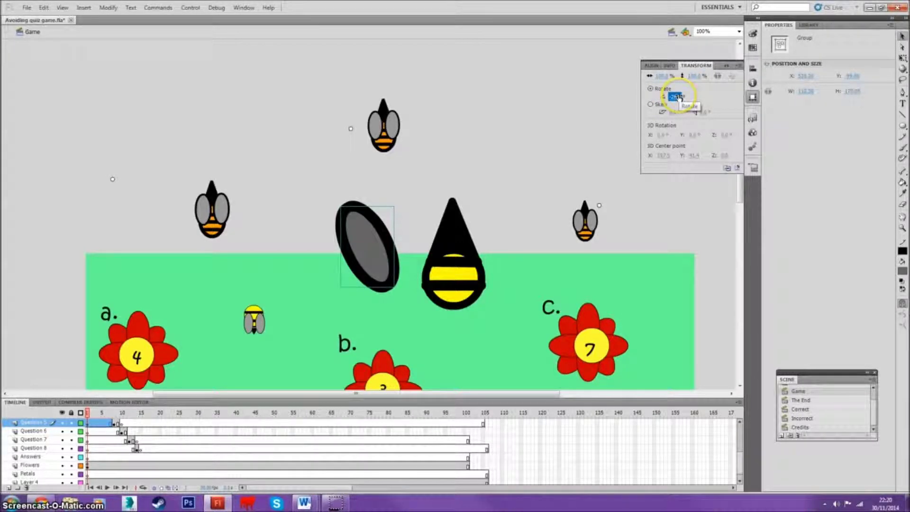
{"action": "key", "text": "Return"}
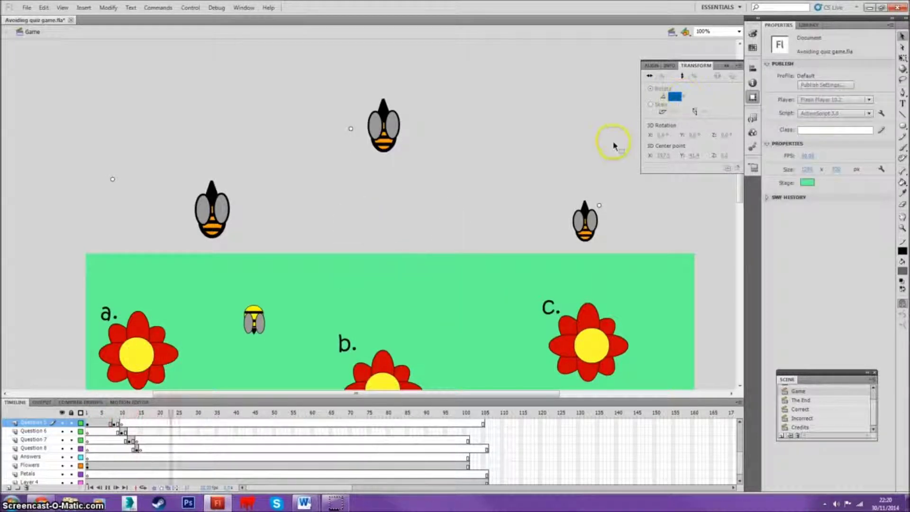
{"action": "left_click", "coordinate": [108, 487]}
{"action": "left_click", "coordinate": [107, 487]}
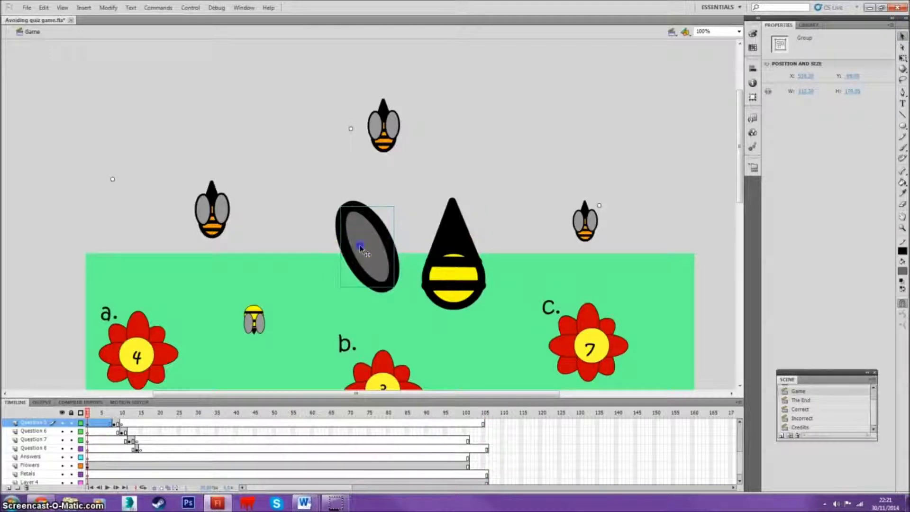
Try the rotated wing against the body's upper left side and move it back beside the body
{"action": "left_click_drag", "start_coordinate": [362, 256], "coordinate": [415, 242]}
{"action": "left_click", "coordinate": [516, 245]}
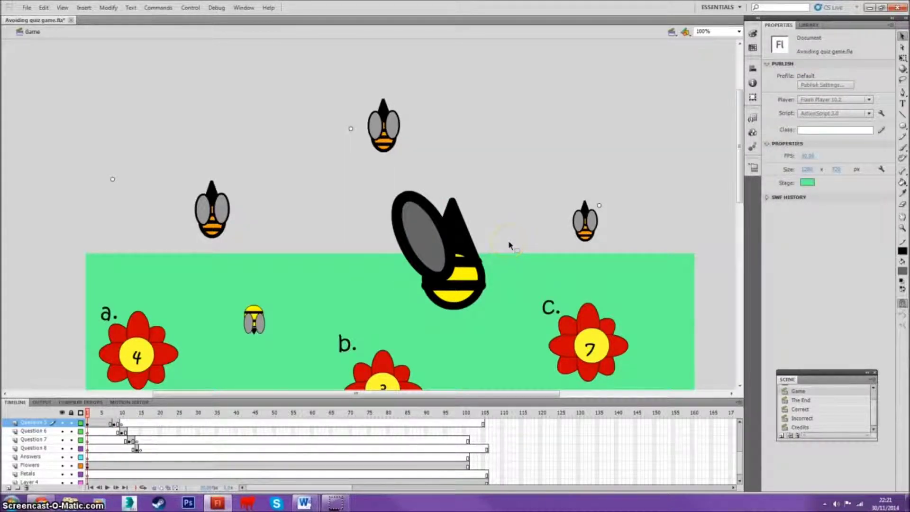
{"action": "left_click", "coordinate": [395, 164]}
{"action": "left_click_drag", "start_coordinate": [420, 234], "coordinate": [376, 236]}
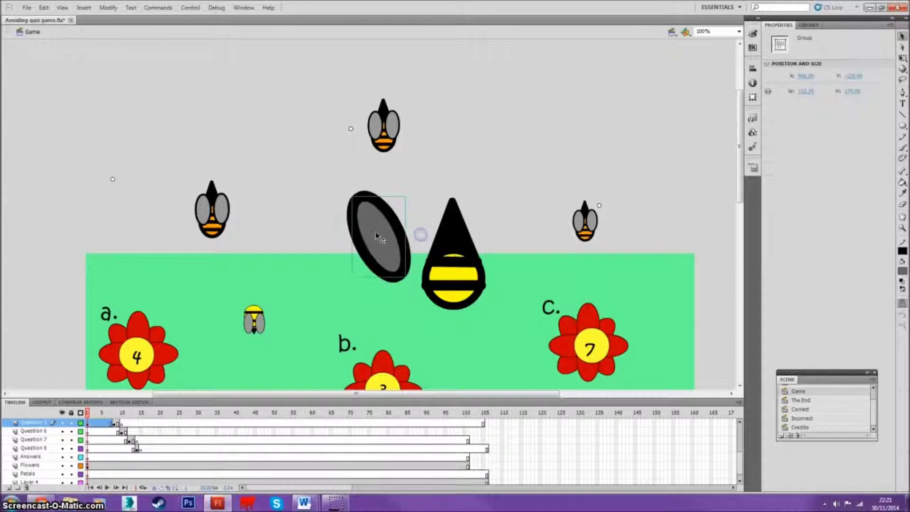
Duplicate the wing in place and rotate the copy about 65° clockwise so it leans the opposite way
{"action": "left_click", "coordinate": [378, 231]}
{"action": "left_click_drag", "start_coordinate": [385, 265], "coordinate": [385, 227]}
{"action": "left_click", "coordinate": [380, 232]}
{"action": "key", "text": "ctrl+t"}
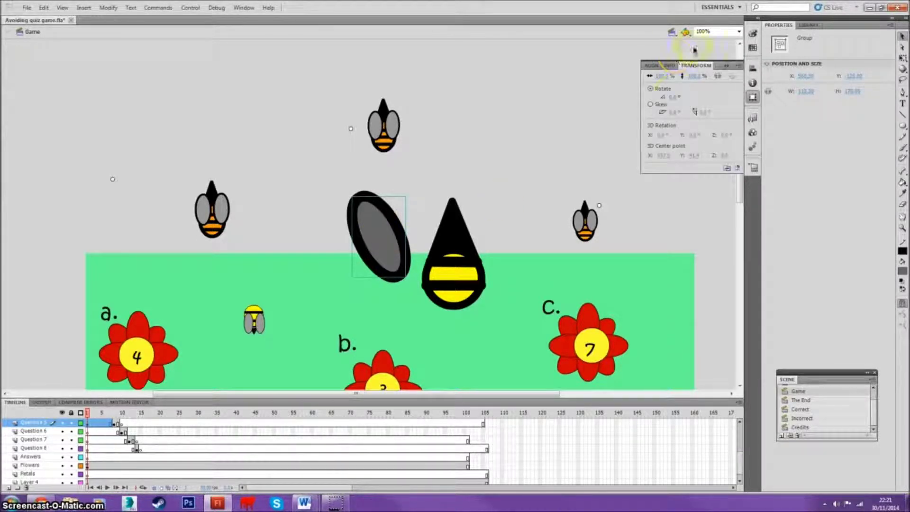
{"action": "left_click_drag", "start_coordinate": [673, 96], "coordinate": [692, 95]}
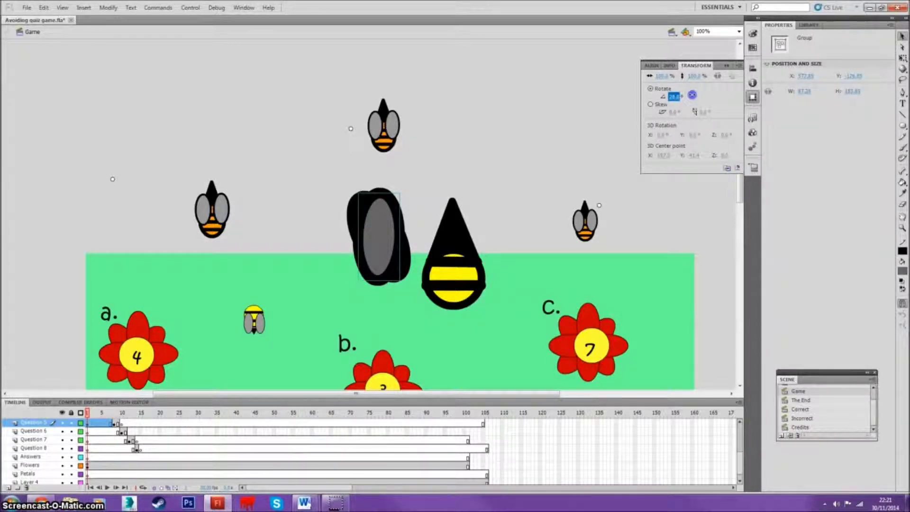
{"action": "left_click_drag", "start_coordinate": [692, 95], "coordinate": [712, 97]}
{"action": "left_click", "coordinate": [681, 97]}
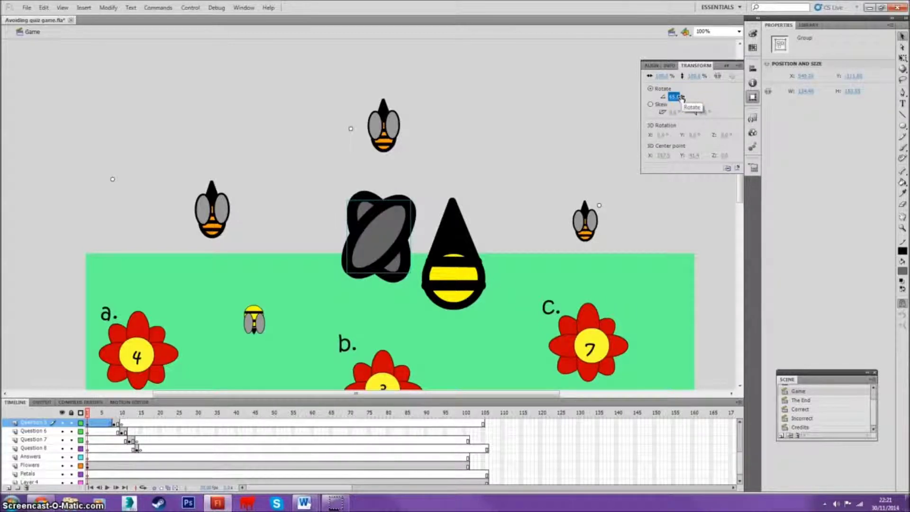
{"action": "key", "text": "Return"}
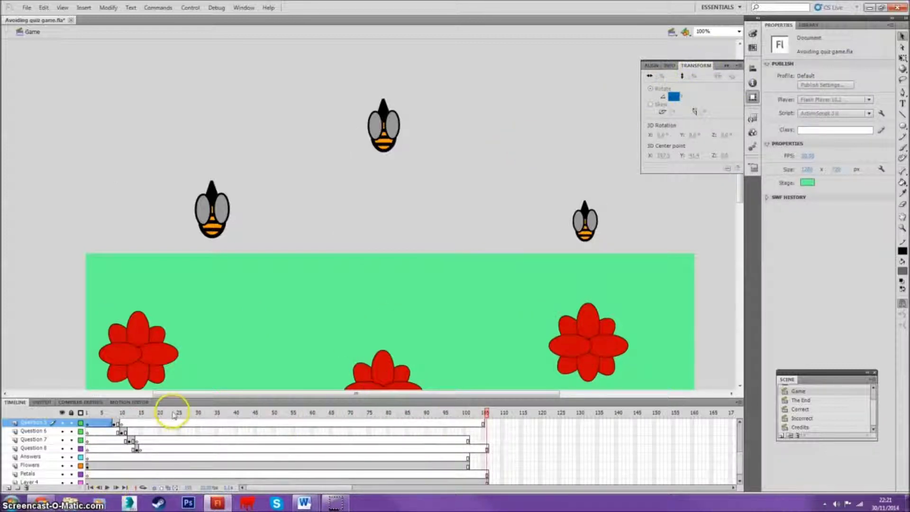
{"action": "key", "text": "shift+comma"}
{"action": "left_click", "coordinate": [372, 233]}
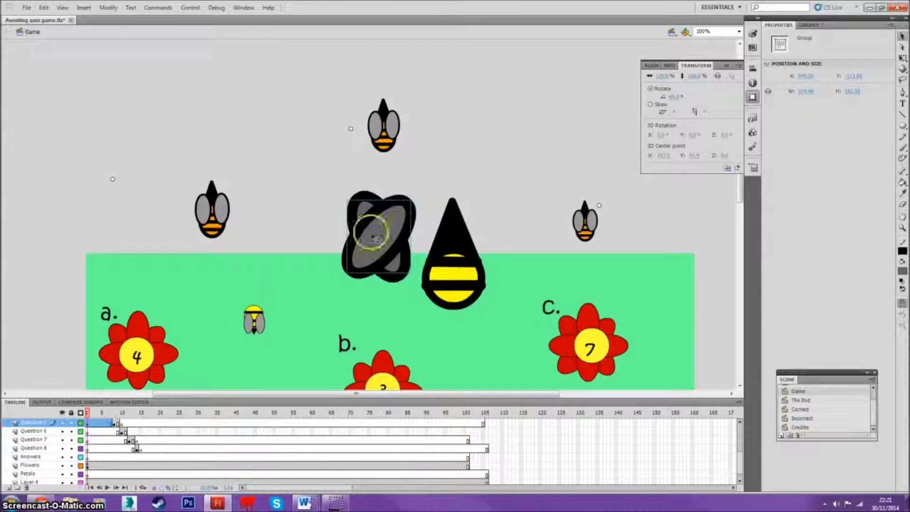
{"action": "key", "text": "ctrl+t"}
Move the copied wing onto the body's right side and the original wing onto its left side
{"action": "left_click_drag", "start_coordinate": [382, 232], "coordinate": [494, 233]}
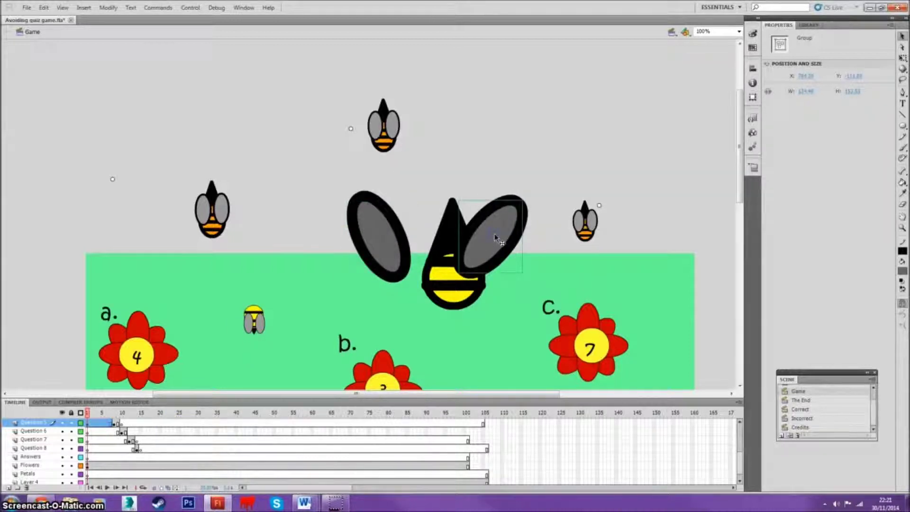
{"action": "left_click_drag", "start_coordinate": [374, 237], "coordinate": [416, 229]}
{"action": "left_click", "coordinate": [461, 238]}
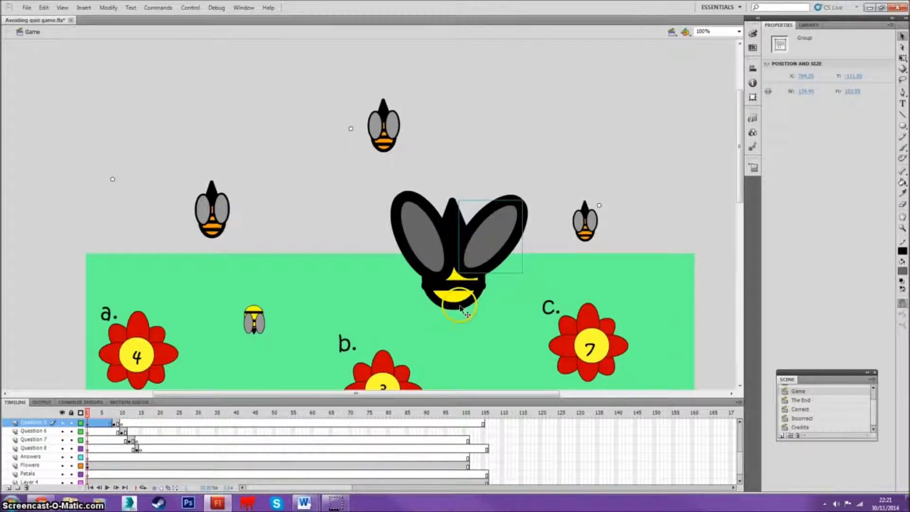
{"action": "left_click", "coordinate": [451, 280]}
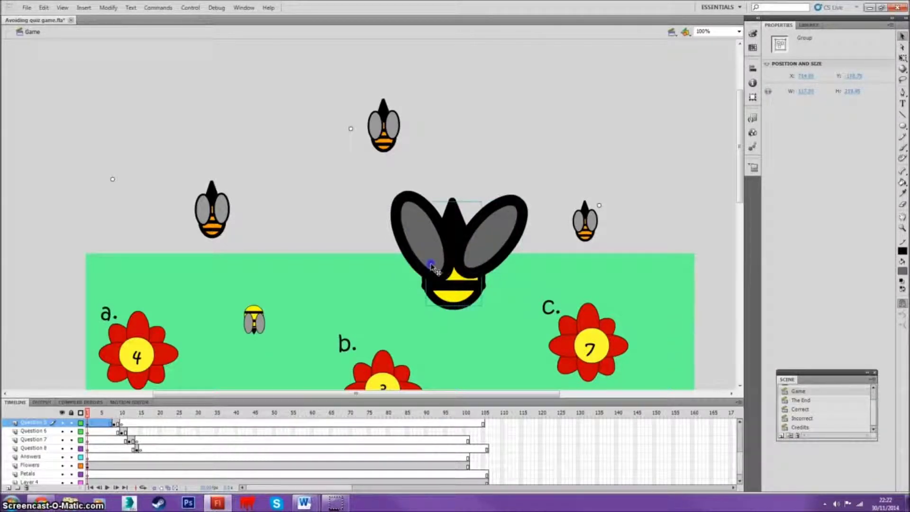
{"action": "left_click", "coordinate": [483, 252]}
{"action": "left_click", "coordinate": [436, 260]}
{"action": "left_click", "coordinate": [479, 252]}
{"action": "left_click", "coordinate": [436, 258]}
{"action": "left_click", "coordinate": [349, 202]}
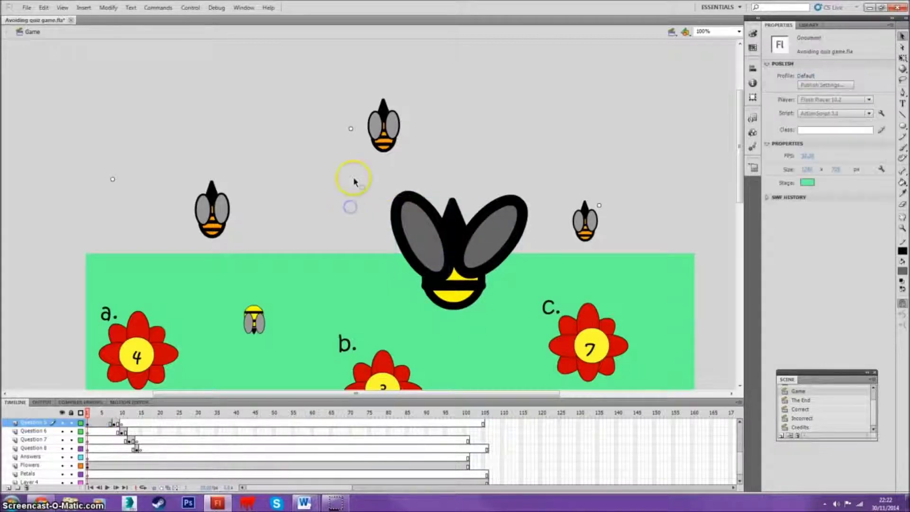
Convert the complete bee, body and both wings, into a movie clip symbol named Beeeeeee
{"action": "left_click_drag", "start_coordinate": [357, 170], "coordinate": [534, 321]}
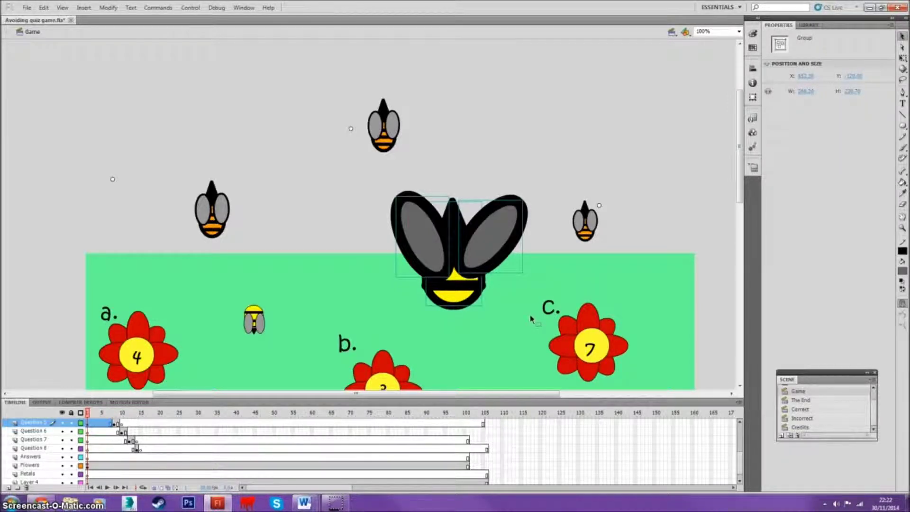
{"action": "left_click", "coordinate": [509, 309]}
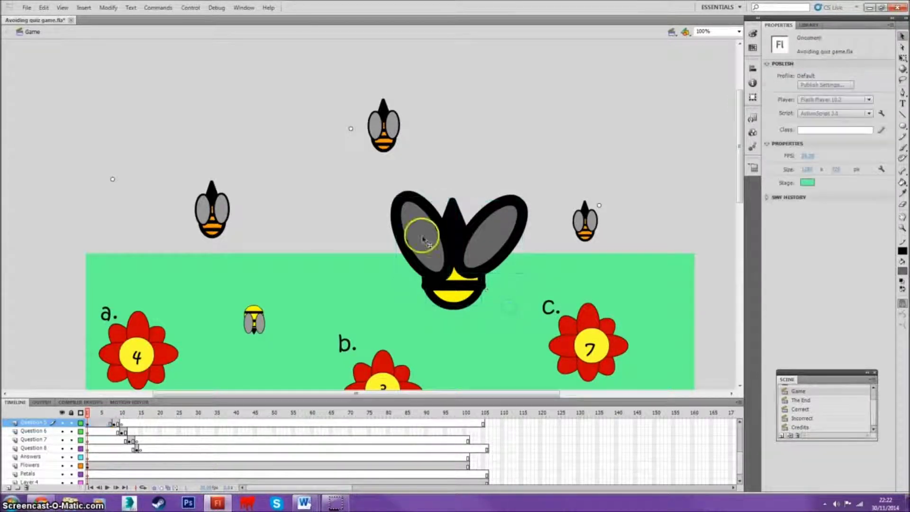
{"action": "left_click_drag", "start_coordinate": [367, 173], "coordinate": [532, 317]}
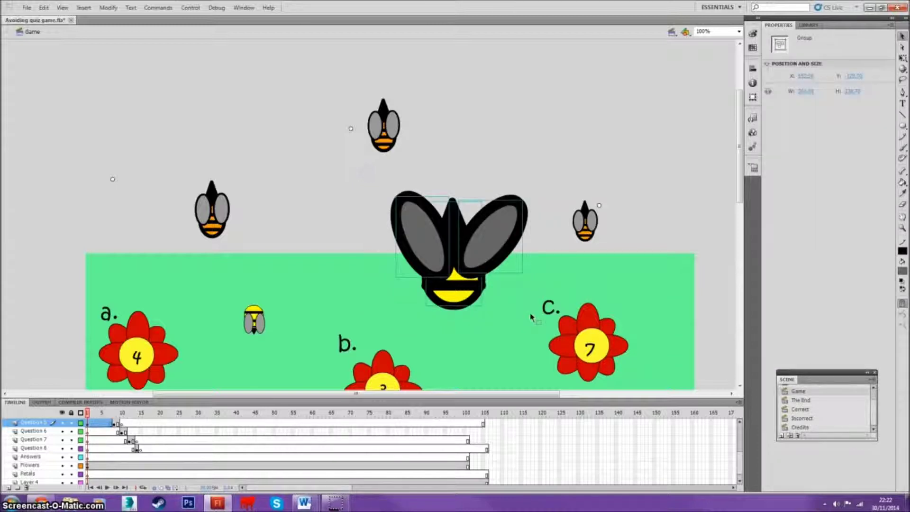
{"action": "key", "text": "F8"}
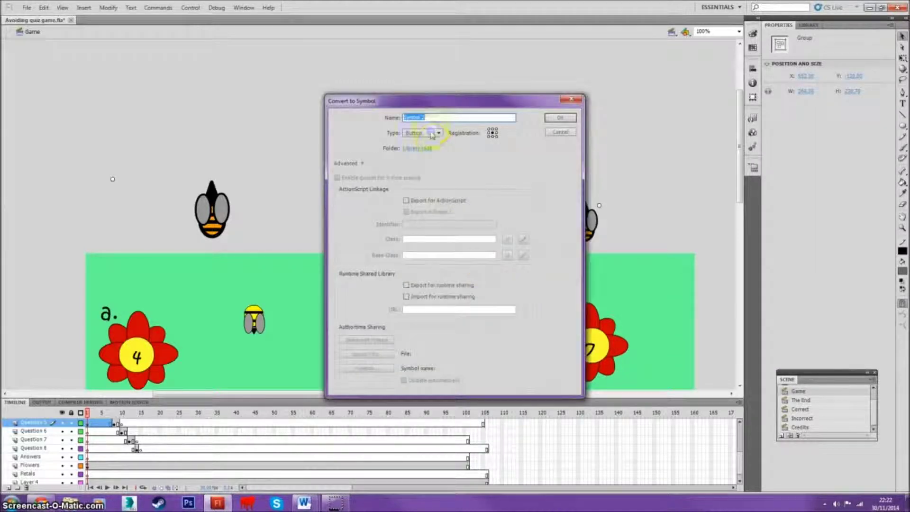
{"action": "left_click", "coordinate": [428, 132]}
{"action": "left_click", "coordinate": [432, 144]}
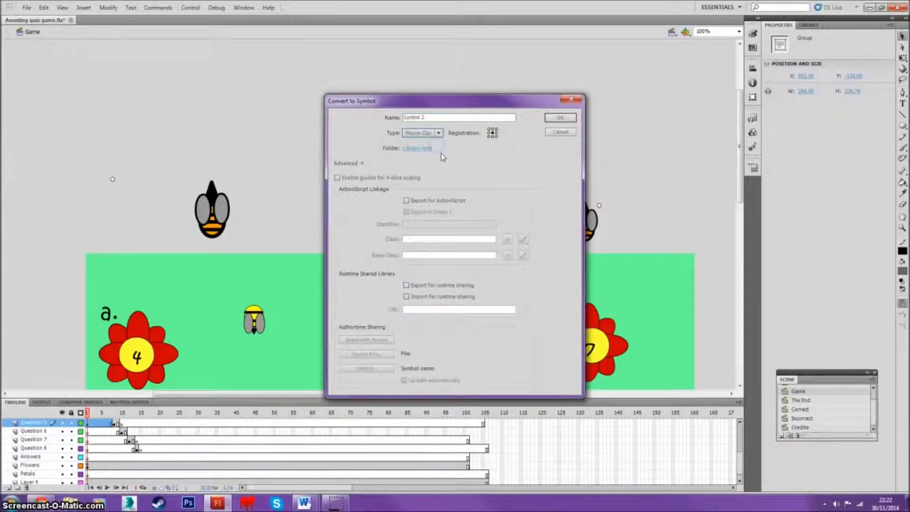
{"action": "left_click", "coordinate": [435, 134]}
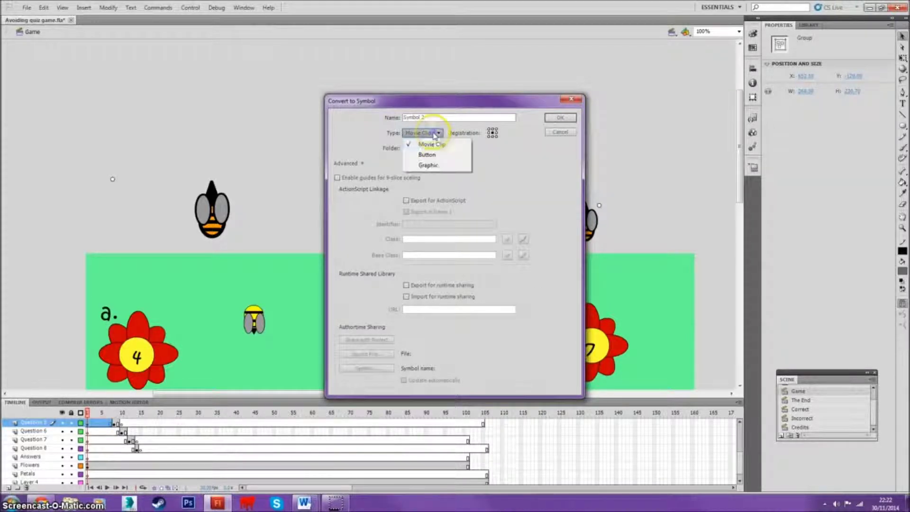
{"action": "left_click", "coordinate": [436, 135]}
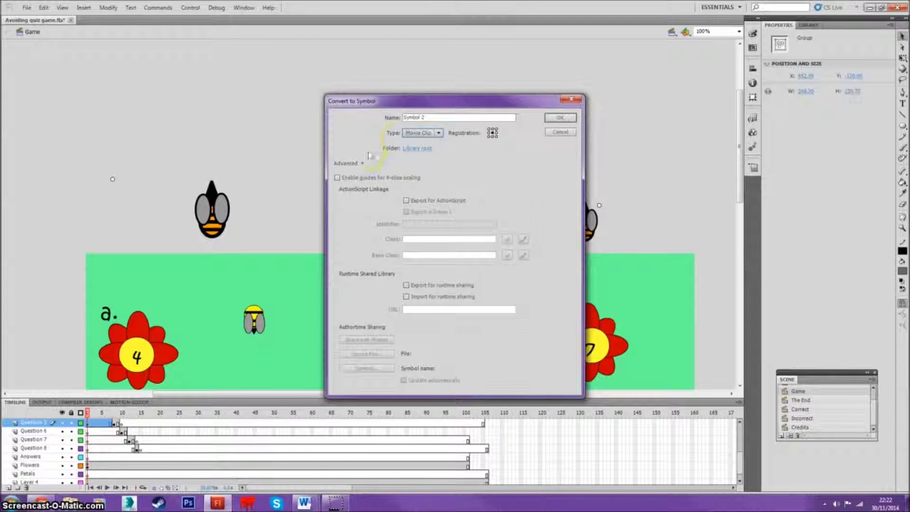
{"action": "left_click_drag", "start_coordinate": [428, 117], "coordinate": [401, 117]}
{"action": "type", "text": "B"}
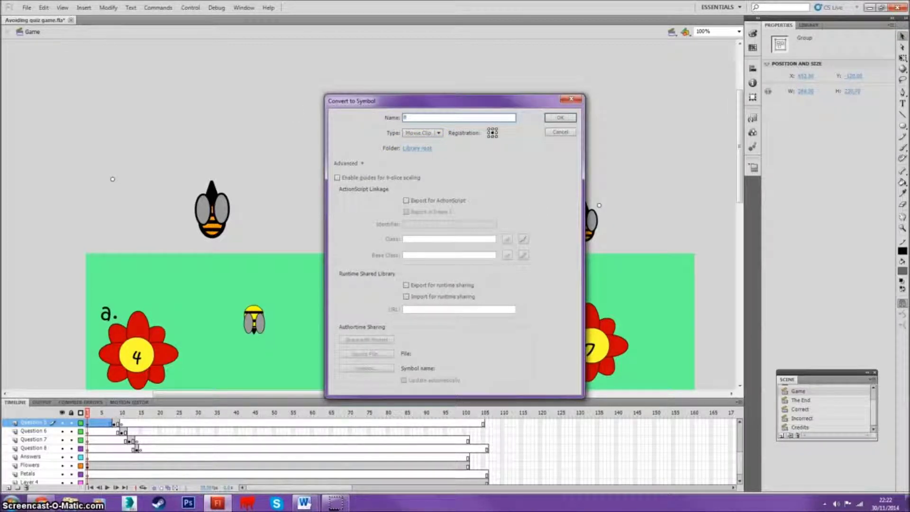
{"action": "type", "text": "eeeeeee"}
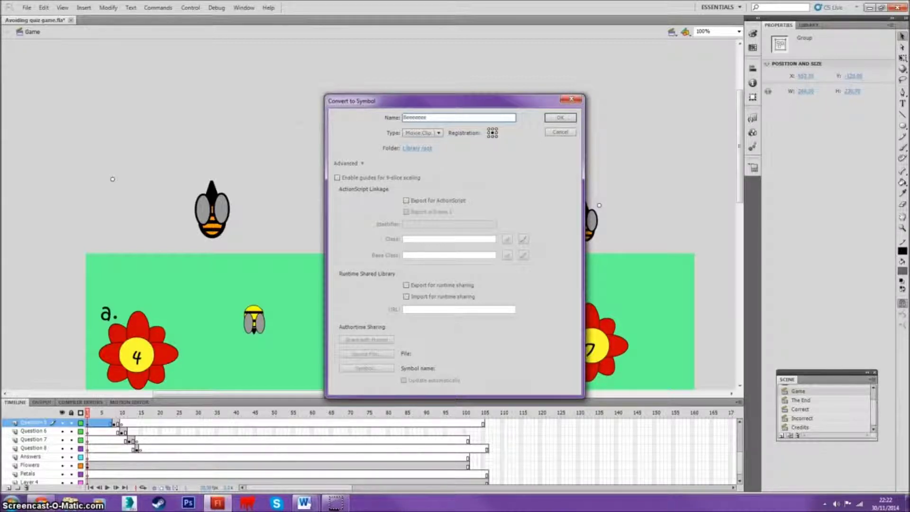
{"action": "key", "text": "Return"}
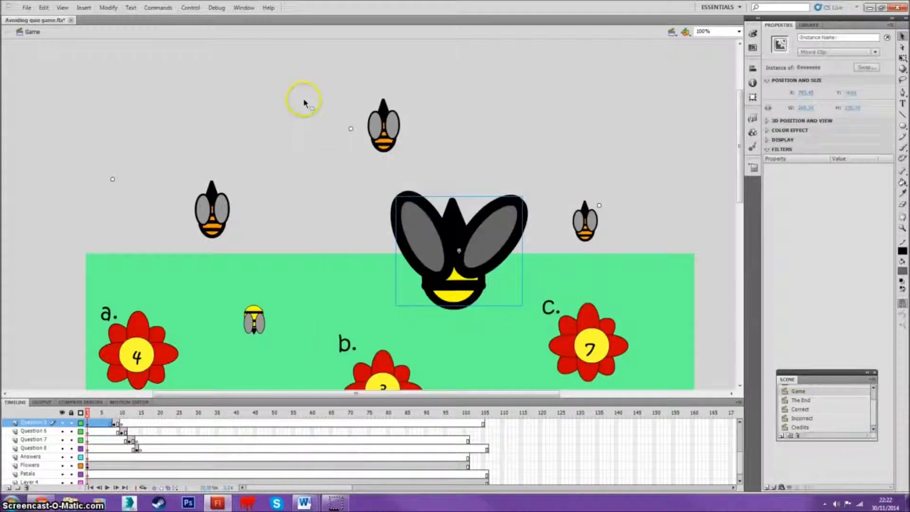
Open the bee movie clip for editing in place and deselect its parts
{"action": "left_click", "coordinate": [558, 280]}
{"action": "left_click", "coordinate": [437, 260]}
{"action": "double_click", "coordinate": [476, 268]}
{"action": "left_click", "coordinate": [325, 321]}
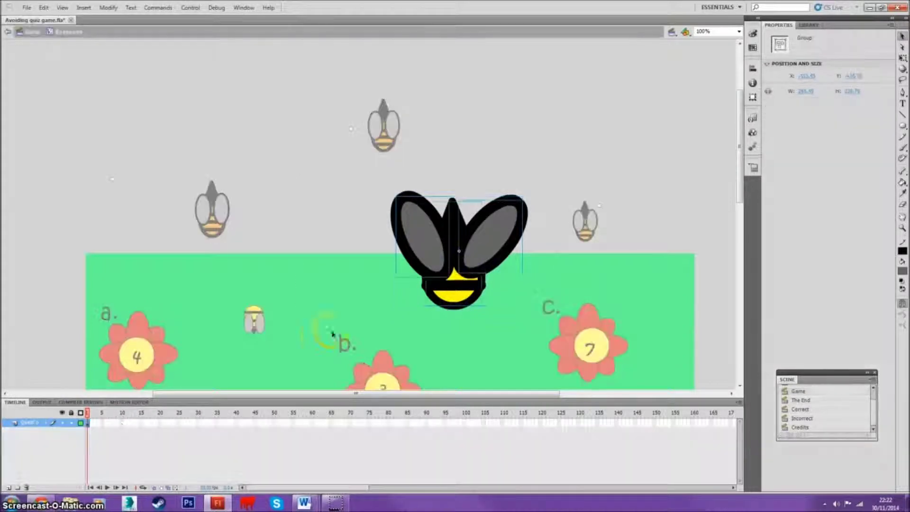
{"action": "left_click", "coordinate": [437, 249]}
{"action": "left_click", "coordinate": [420, 269]}
Insert blank keyframes at frames 5 and 10 on Layer 1 of the bee movie clip
{"action": "left_click", "coordinate": [91, 423]}
{"action": "left_click", "coordinate": [102, 426]}
{"action": "right_click", "coordinate": [103, 426]}
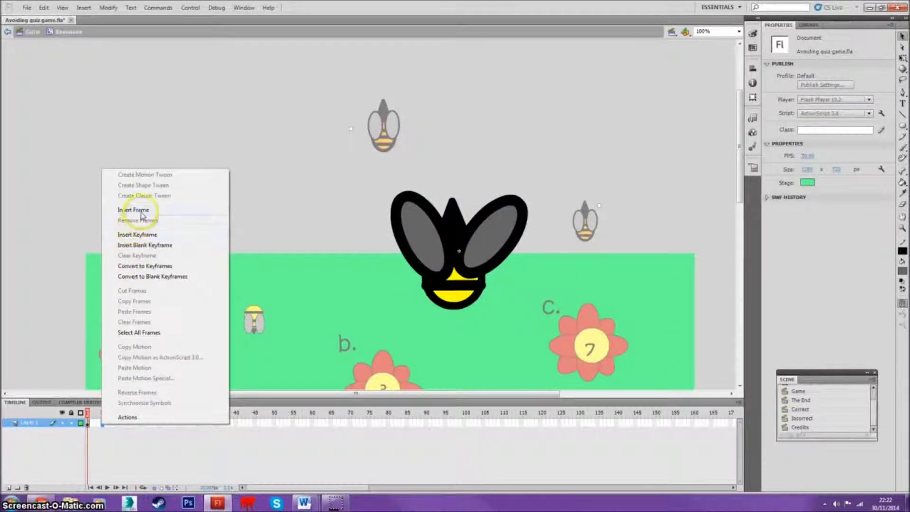
{"action": "left_click", "coordinate": [159, 236]}
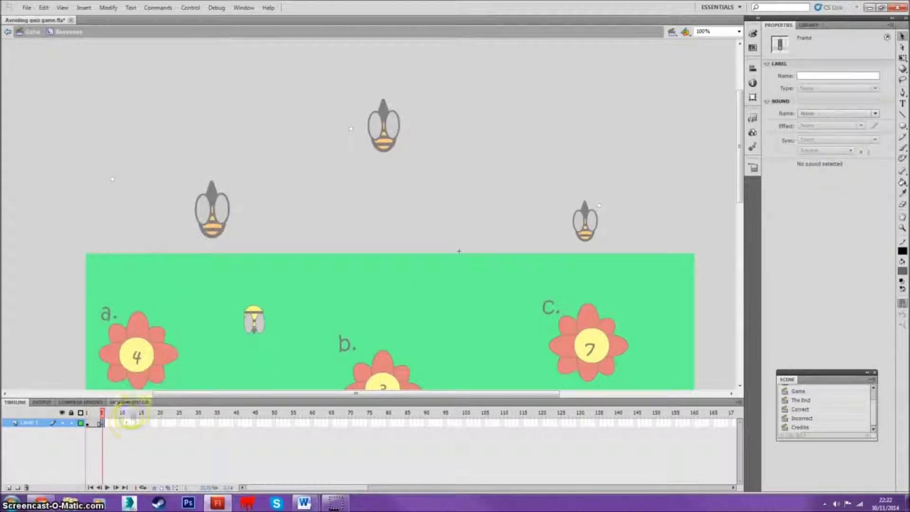
{"action": "left_click", "coordinate": [122, 423]}
{"action": "right_click", "coordinate": [122, 423]}
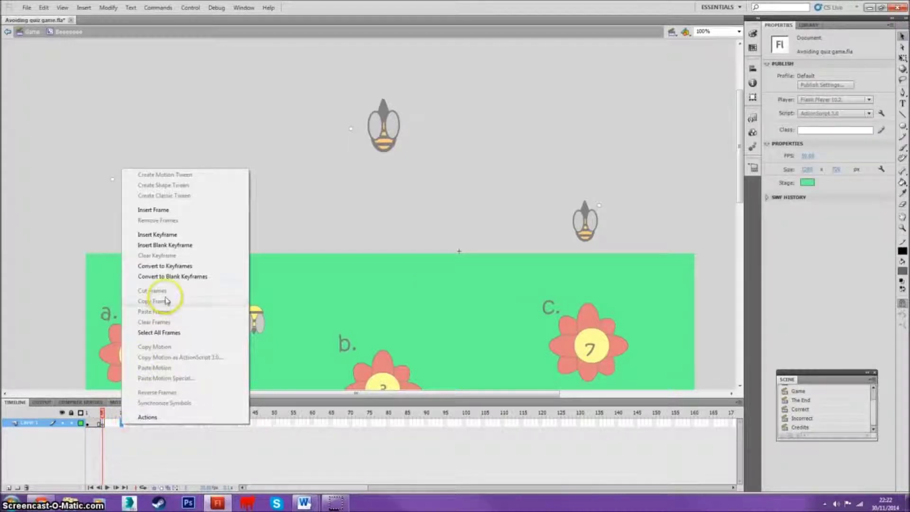
{"action": "left_click", "coordinate": [170, 238]}
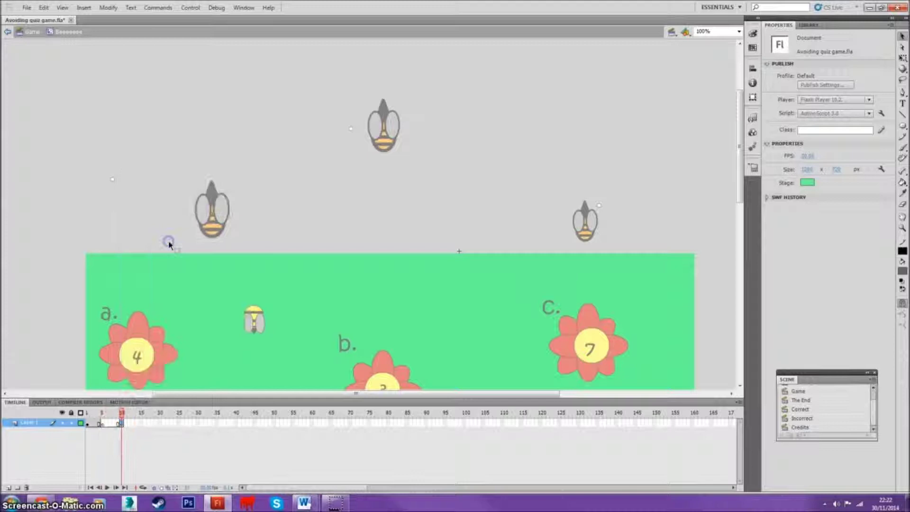
Adjust the frame spacing on Layer 1 so the second keyframe falls on frame 6
{"action": "left_click", "coordinate": [96, 423]}
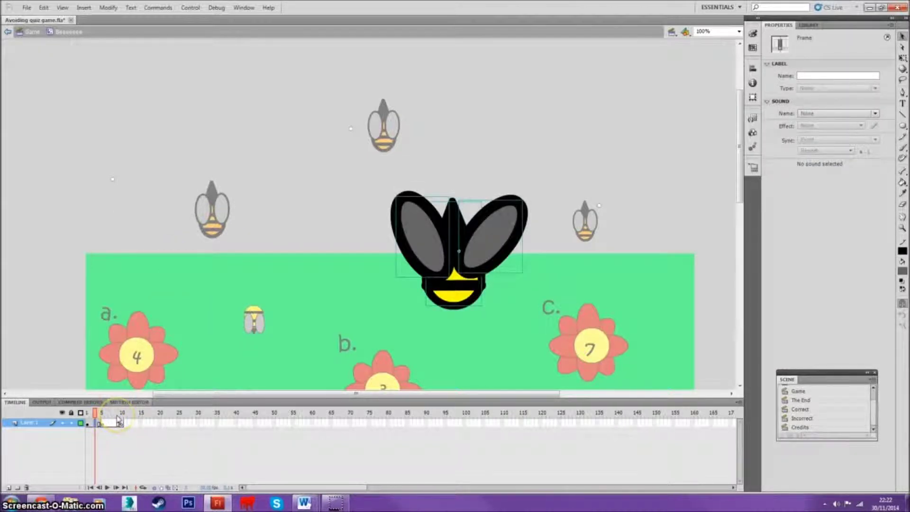
{"action": "mouse_move", "coordinate": [118, 419]}
{"action": "left_mouse_down"}
{"action": "mouse_move", "coordinate": [137, 422]}
{"action": "mouse_move", "coordinate": [117, 422]}
{"action": "left_mouse_up"}
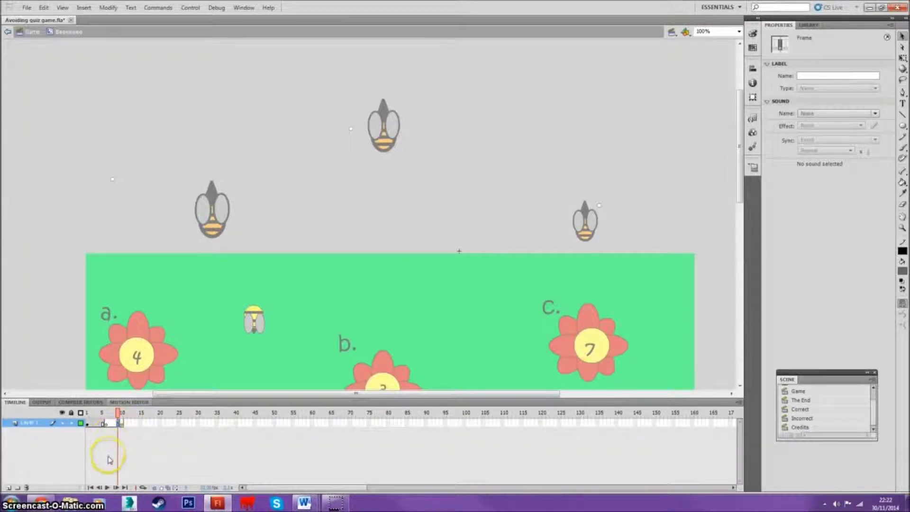
{"action": "left_click", "coordinate": [93, 423]}
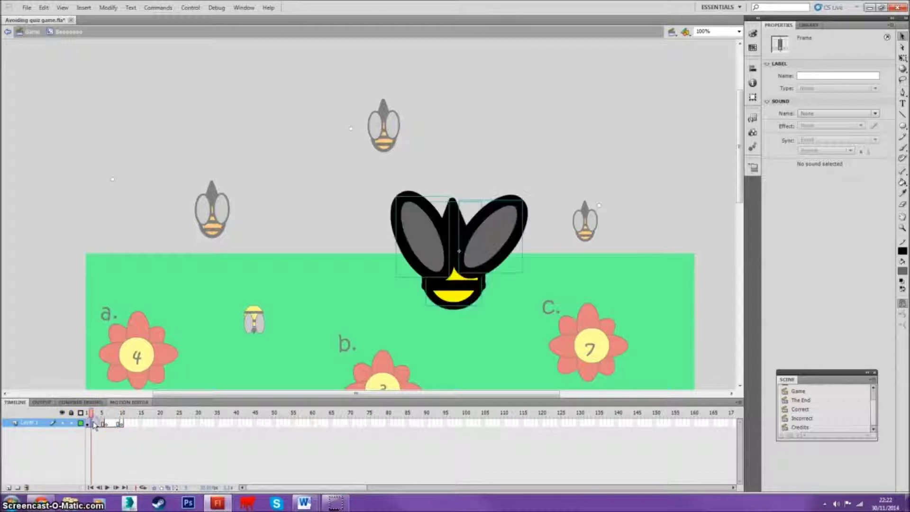
{"action": "left_click", "coordinate": [102, 431]}
{"action": "left_click", "coordinate": [111, 424]}
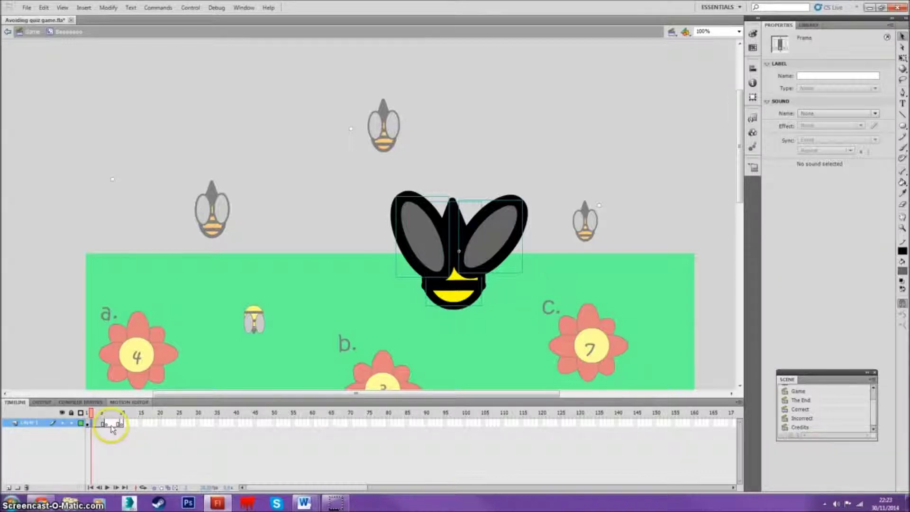
Insert further blank keyframes at frames 15 and 20 of the bee movie clip
{"action": "right_click", "coordinate": [141, 423]}
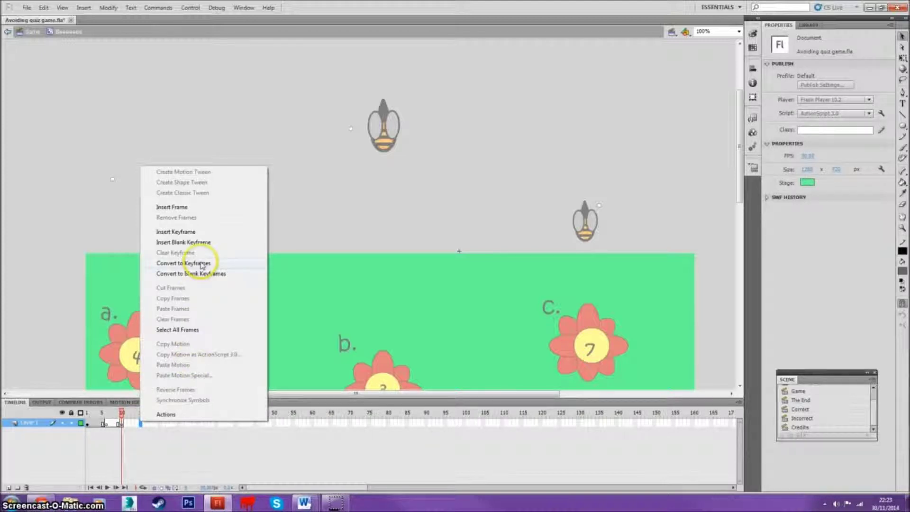
{"action": "left_click", "coordinate": [203, 232]}
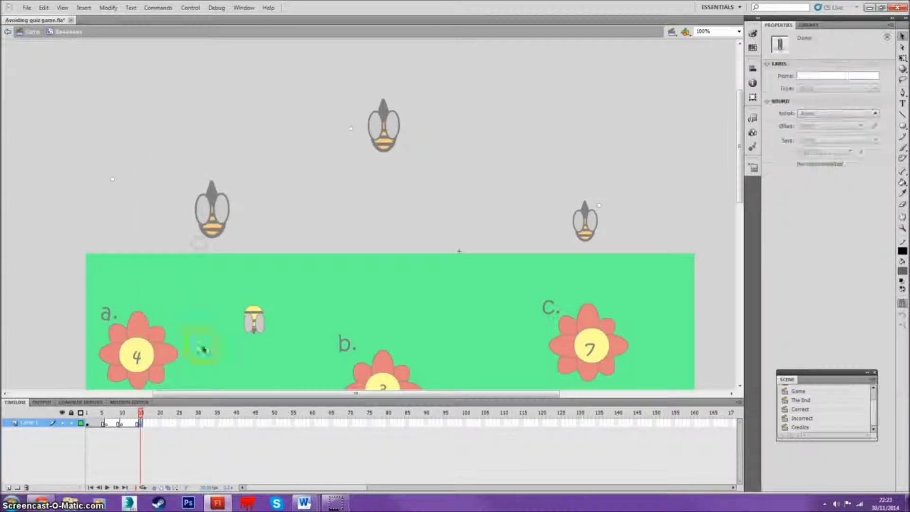
{"action": "left_click", "coordinate": [159, 423]}
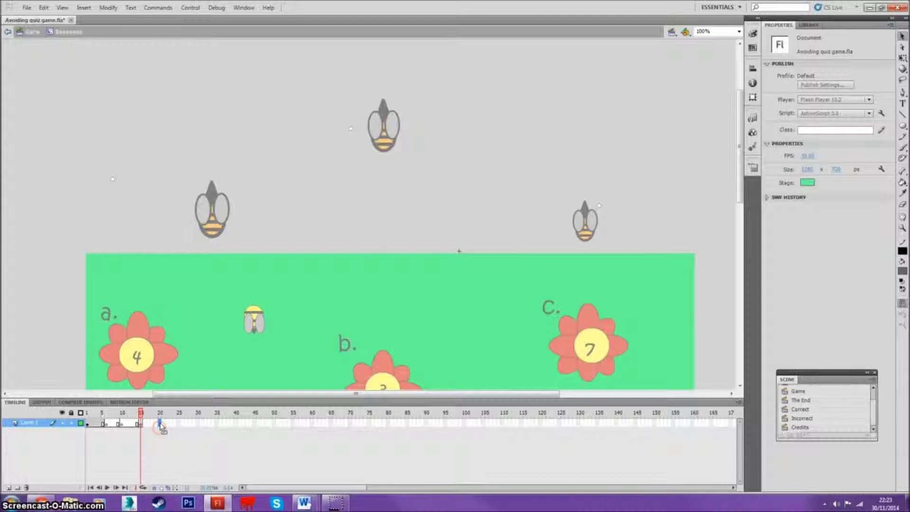
{"action": "right_click", "coordinate": [160, 424]}
{"action": "left_click", "coordinate": [225, 238]}
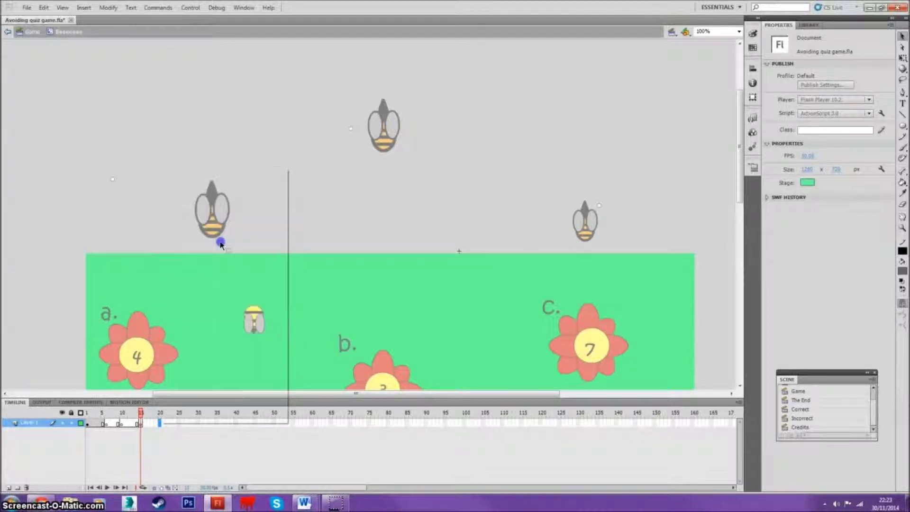
Even out the gaps between the blank keyframes by adding and removing frames, and play the timeline back to the first frame
{"action": "left_click", "coordinate": [122, 436]}
{"action": "left_click", "coordinate": [114, 424]}
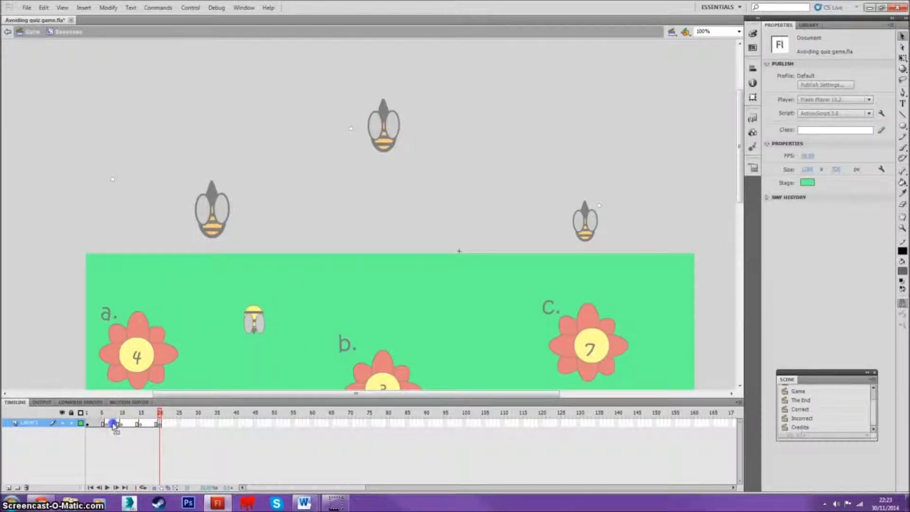
{"action": "key", "text": "F5"}
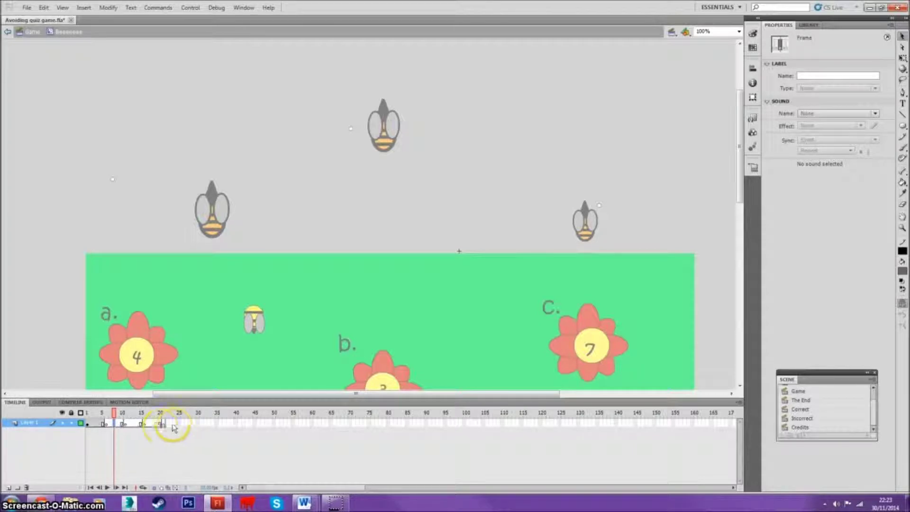
{"action": "left_click", "coordinate": [133, 424]}
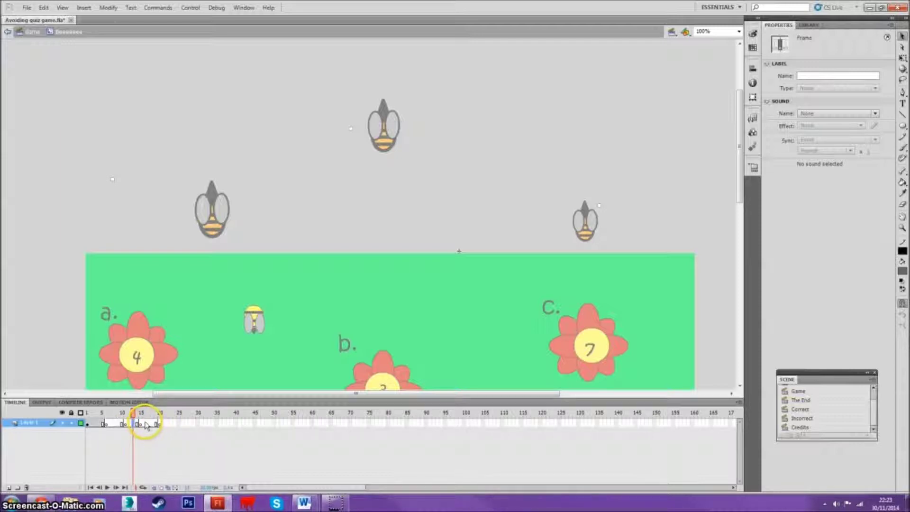
{"action": "key", "text": "F5"}
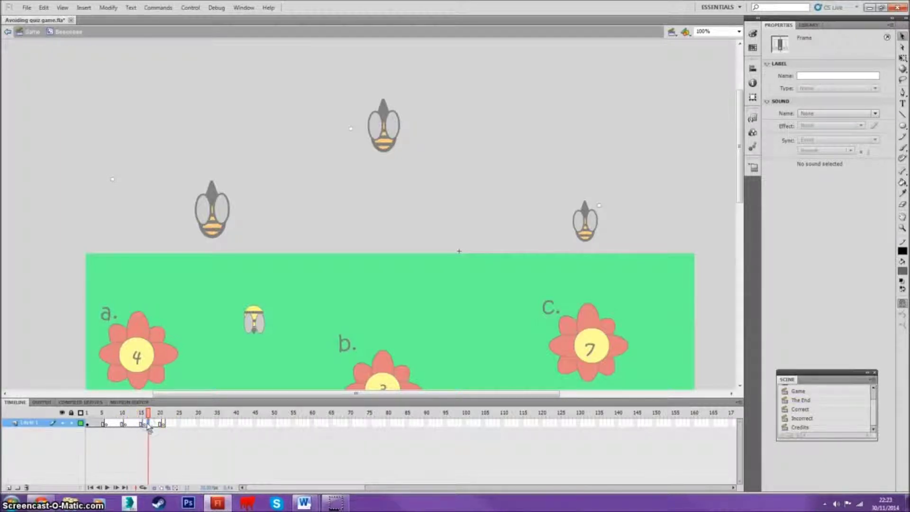
{"action": "left_click", "coordinate": [142, 386]}
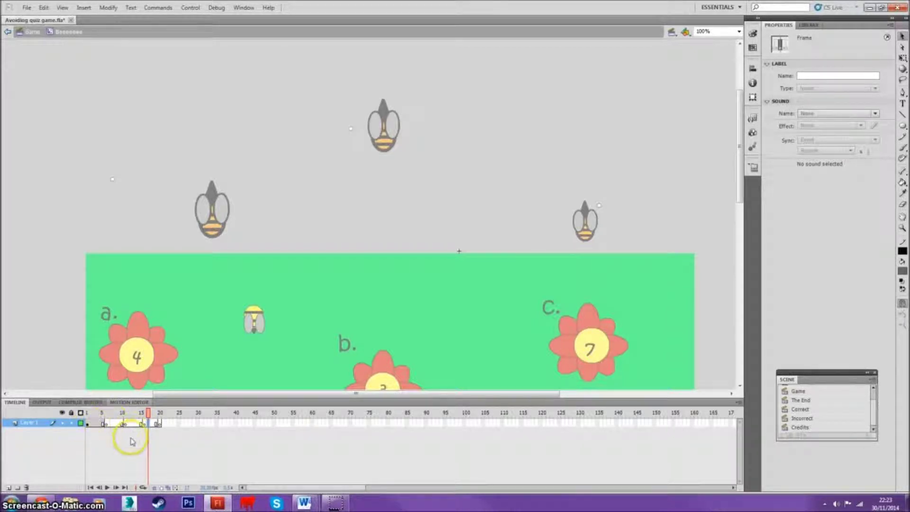
{"action": "left_click", "coordinate": [148, 413]}
{"action": "key", "text": "Return"}
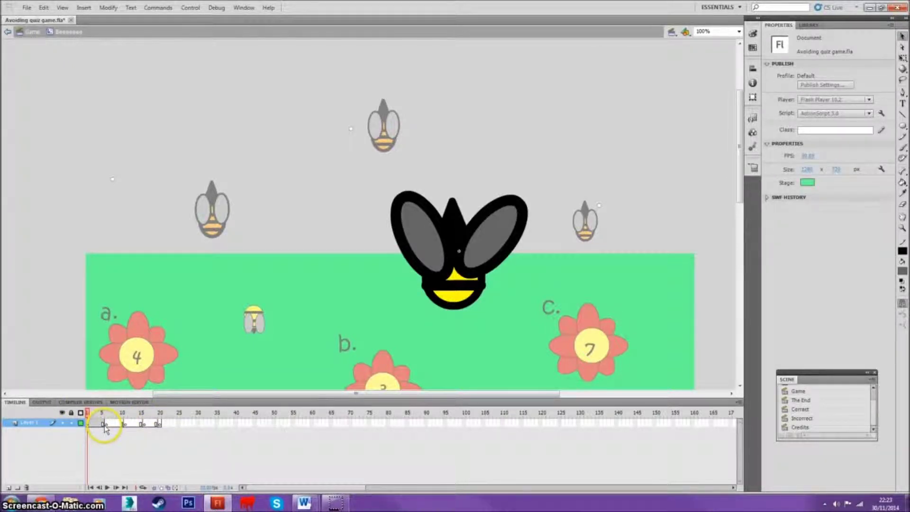
Paste the bee into the keyframe at frame 6, place it near its first-frame position, and step through neighbouring frames to compare
{"action": "left_click", "coordinate": [105, 423]}
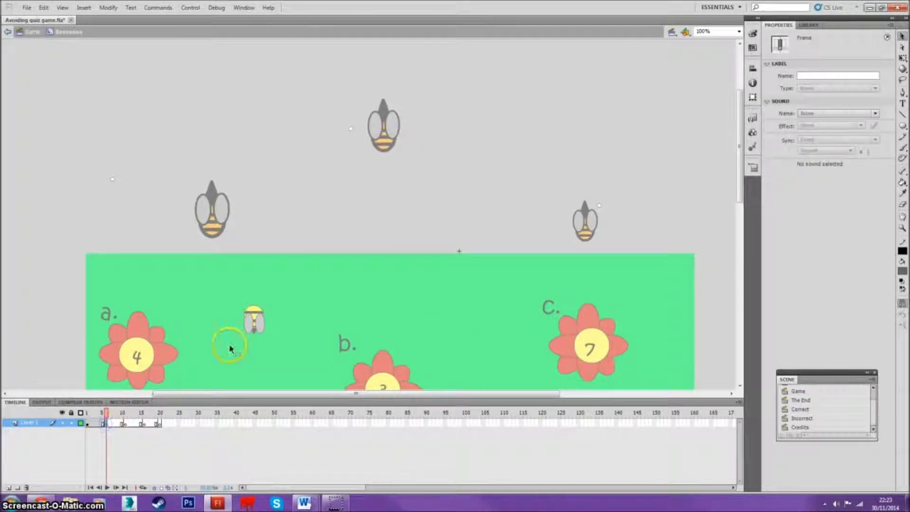
{"action": "key", "text": "ctrl+v"}
{"action": "left_click_drag", "start_coordinate": [372, 203], "coordinate": [382, 211]}
{"action": "left_click", "coordinate": [108, 411]}
{"action": "key", "text": "comma"}
{"action": "key", "text": "comma"}
{"action": "key", "text": "comma"}
{"action": "key", "text": "comma"}
{"action": "key", "text": "period"}
{"action": "key", "text": "period"}
{"action": "key", "text": "period"}
{"action": "key", "text": "period"}
{"action": "key", "text": "period"}
{"action": "key", "text": "period"}
Select all parts of the pasted bee, move it slightly down, and scrub through the frames to check the motion
{"action": "left_click_drag", "start_coordinate": [443, 236], "coordinate": [446, 228]}
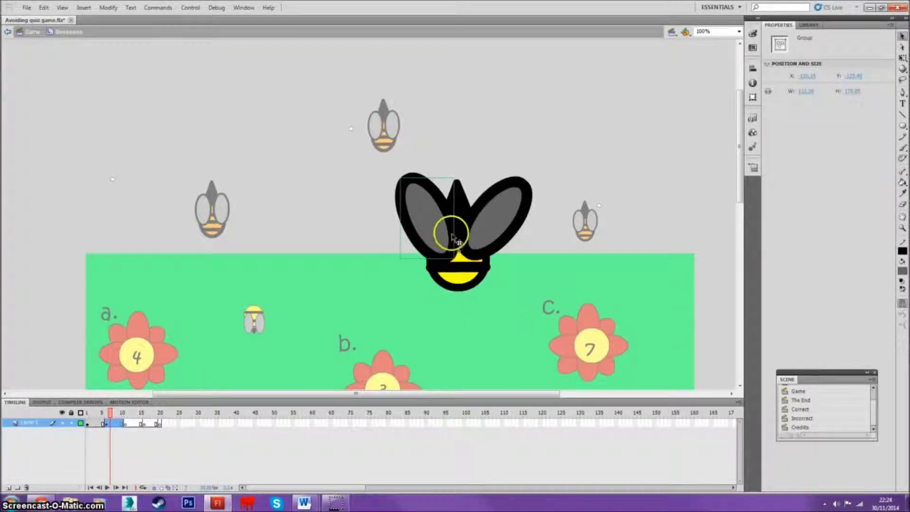
{"action": "left_click_drag", "start_coordinate": [379, 171], "coordinate": [500, 290]}
{"action": "left_click_drag", "start_coordinate": [466, 222], "coordinate": [465, 231]}
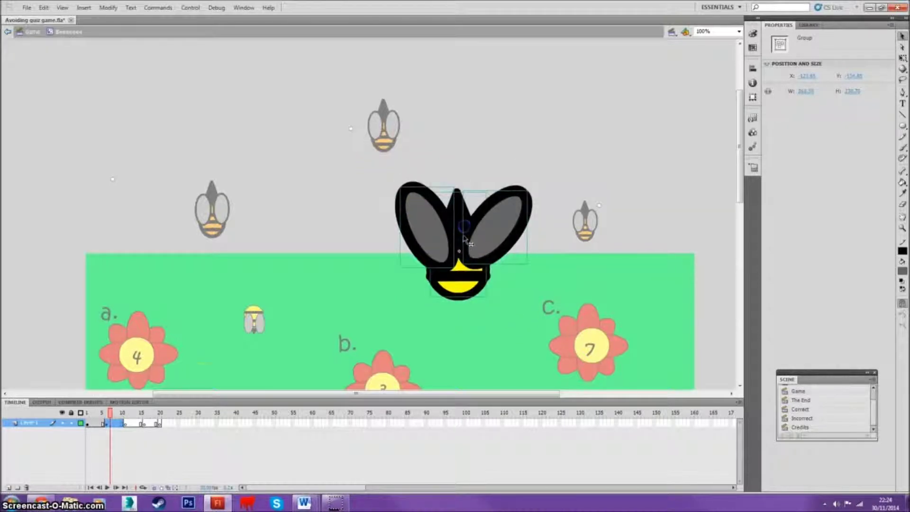
{"action": "left_click_drag", "start_coordinate": [111, 413], "coordinate": [135, 403]}
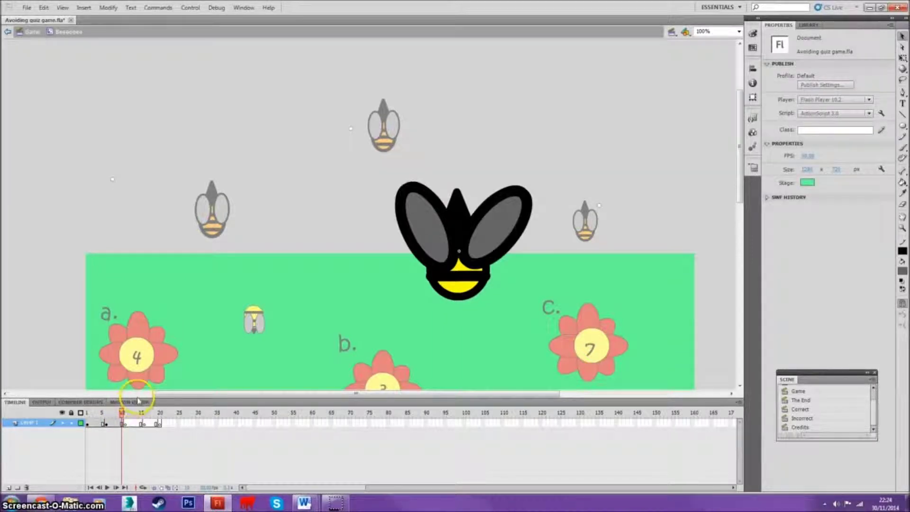
Reselect the whole pasted bee, nudge it slightly lower, and compare its position across the frames
{"action": "left_click", "coordinate": [451, 235]}
{"action": "double_click", "coordinate": [450, 235]}
{"action": "double_click", "coordinate": [377, 258]}
{"action": "mouse_move", "coordinate": [370, 159]}
{"action": "left_mouse_down"}
{"action": "mouse_move", "coordinate": [482, 260]}
{"action": "mouse_move", "coordinate": [507, 313]}
{"action": "left_mouse_up"}
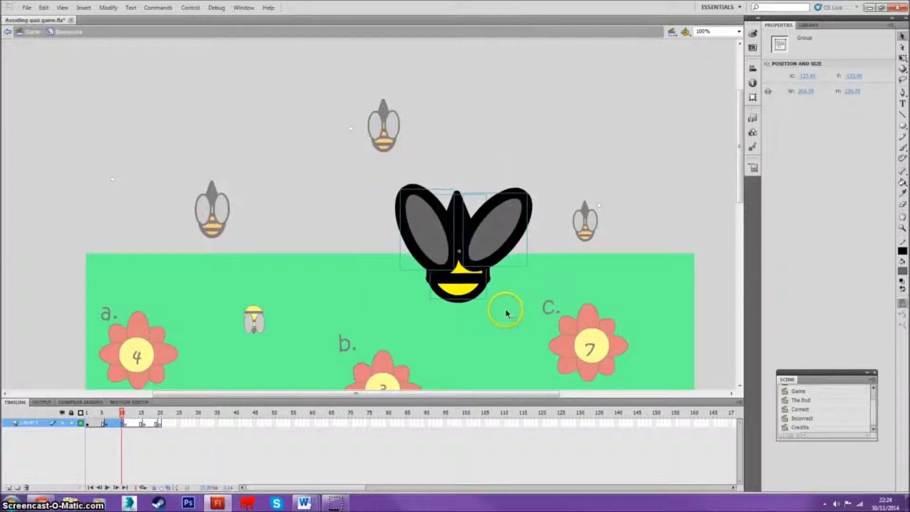
{"action": "left_click", "coordinate": [123, 413]}
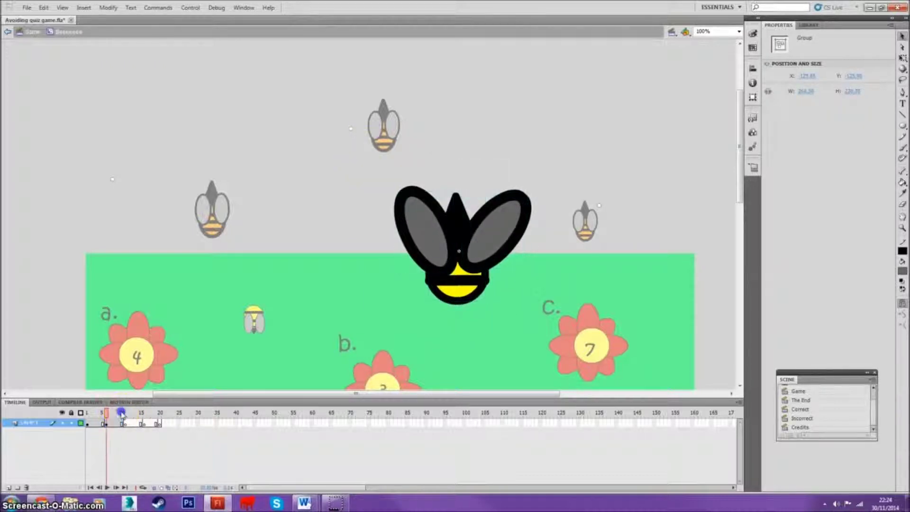
Rotate the left wing of the frame 6 bee counterclockwise into a more horizontal pose and reattach it to the body
{"action": "left_click", "coordinate": [87, 414]}
{"action": "key", "text": "Return"}
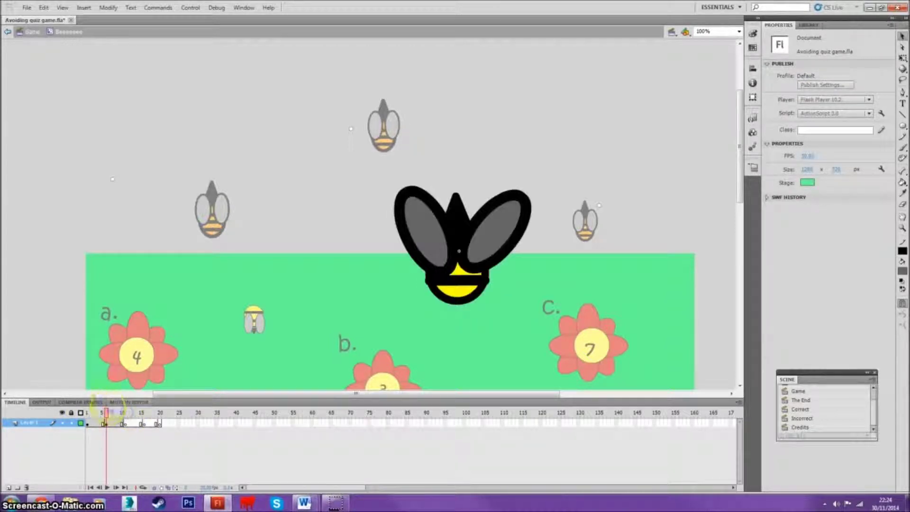
{"action": "double_click", "coordinate": [420, 224]}
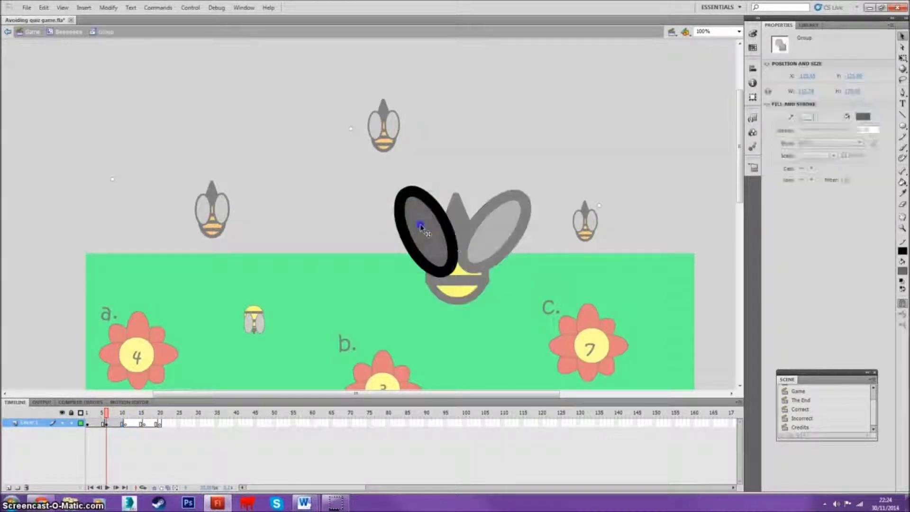
{"action": "double_click", "coordinate": [413, 224]}
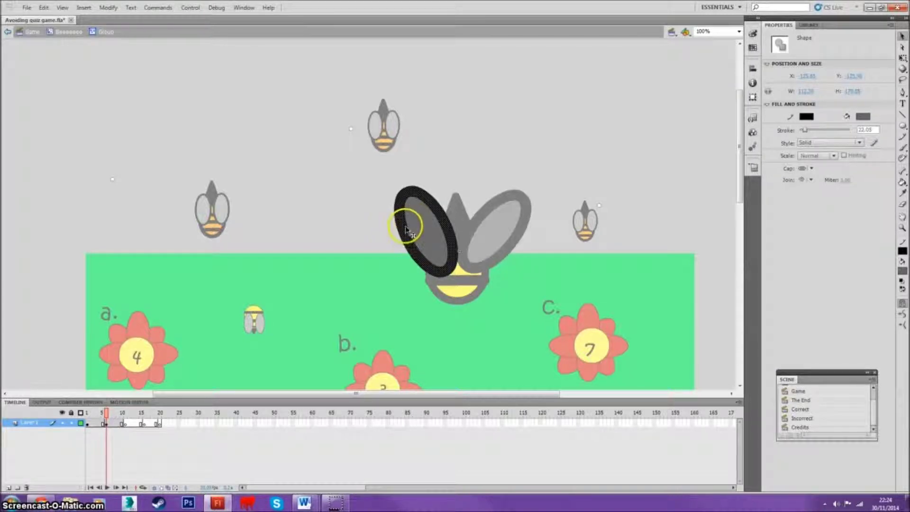
{"action": "left_click", "coordinate": [421, 222]}
{"action": "left_click", "coordinate": [415, 229]}
{"action": "key", "text": "ctrl+t"}
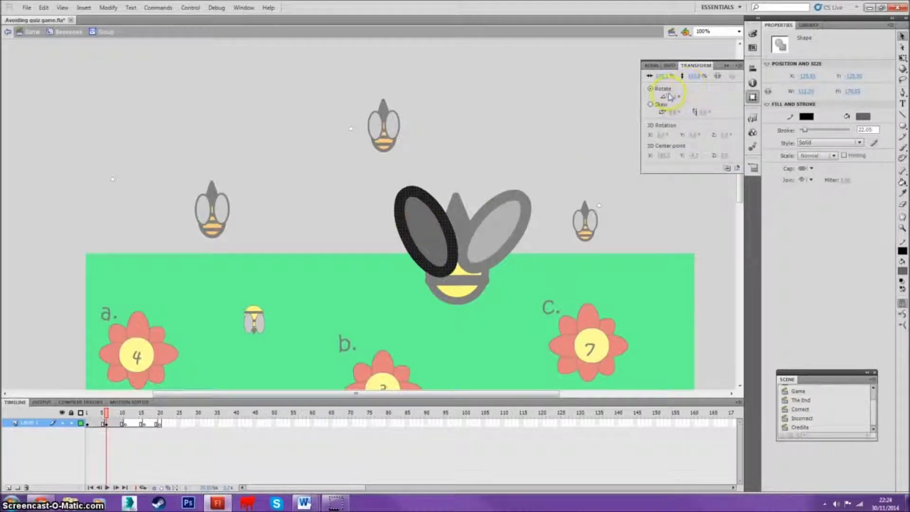
{"action": "left_click_drag", "start_coordinate": [671, 98], "coordinate": [653, 101]}
{"action": "left_click", "coordinate": [427, 225]}
{"action": "key", "text": "ctrl+t"}
{"action": "left_click_drag", "start_coordinate": [428, 225], "coordinate": [417, 244]}
Rotate the right wing of the frame 6 bee clockwise to mirror the left wing and reattach it, saving the file along the way
{"action": "left_click", "coordinate": [493, 214]}
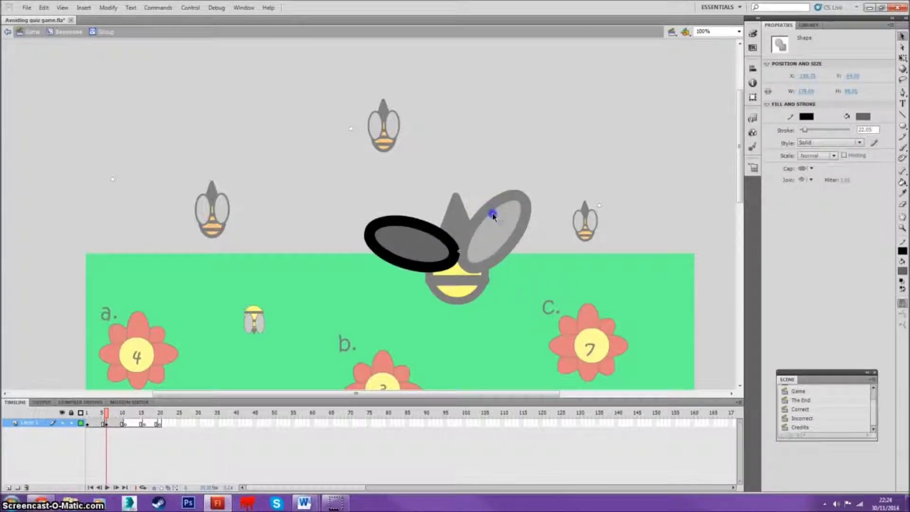
{"action": "left_click", "coordinate": [494, 226]}
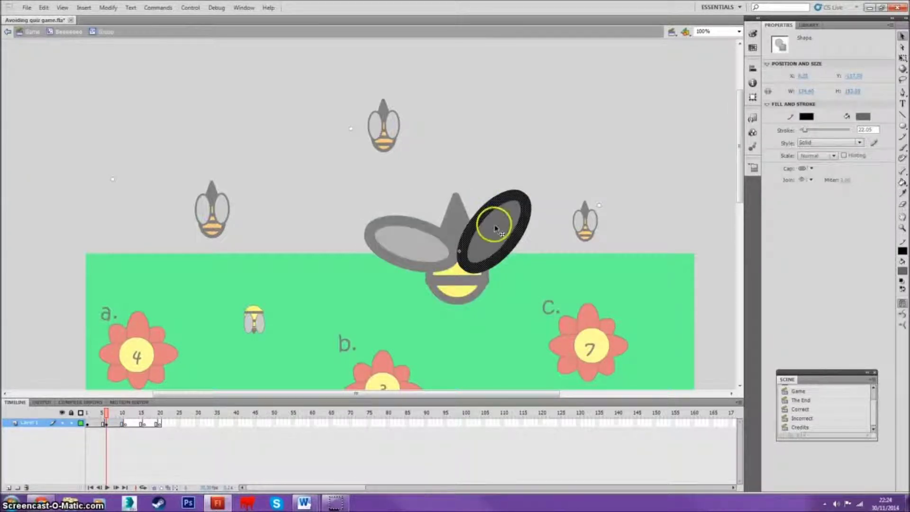
{"action": "left_click_drag", "start_coordinate": [494, 227], "coordinate": [521, 192]}
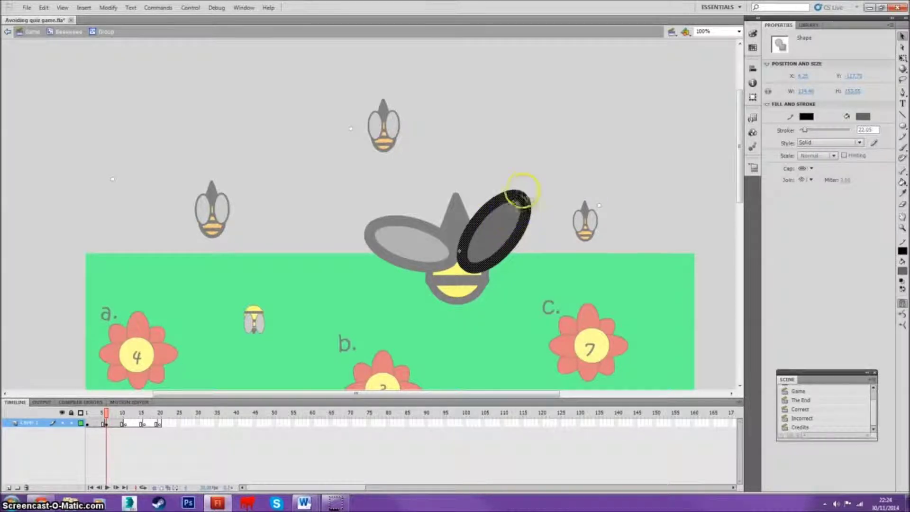
{"action": "key", "text": "ctrl+s"}
{"action": "key", "text": "ctrl+t"}
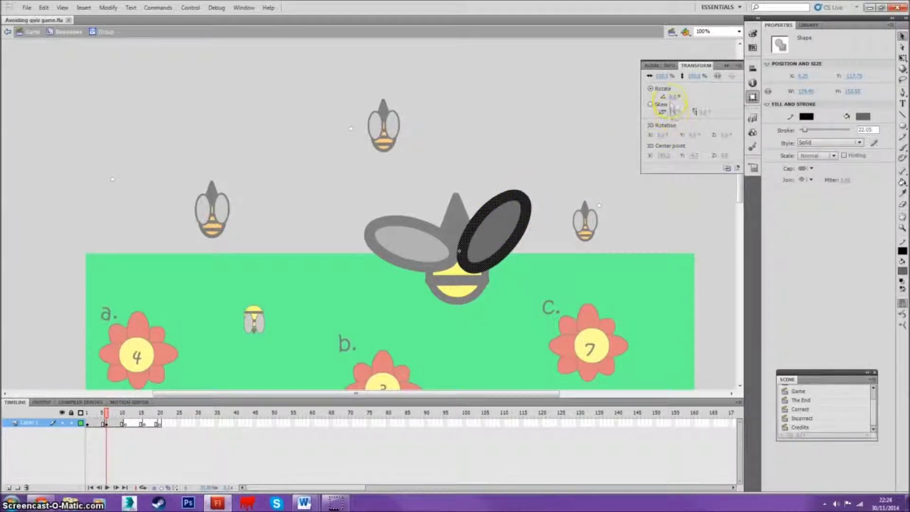
{"action": "left_click_drag", "start_coordinate": [669, 100], "coordinate": [684, 97]}
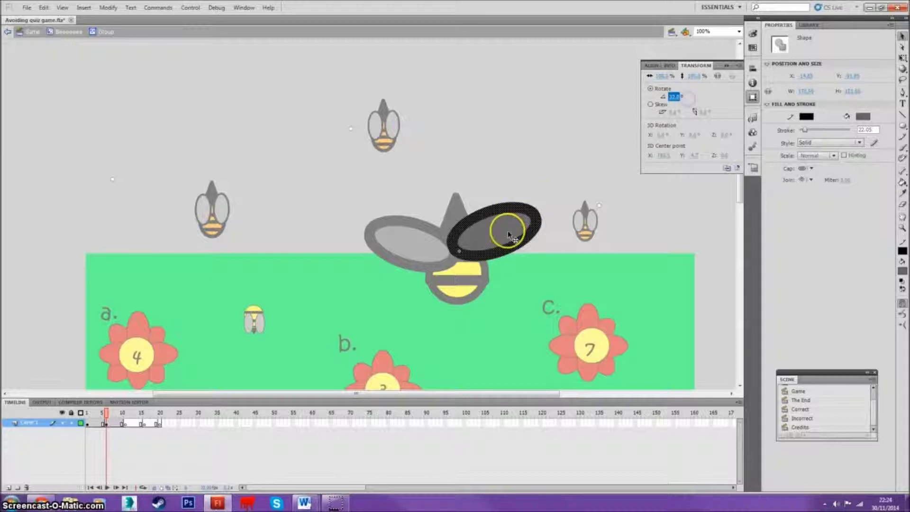
{"action": "key", "text": "ctrl+t"}
{"action": "double_click", "coordinate": [533, 183]}
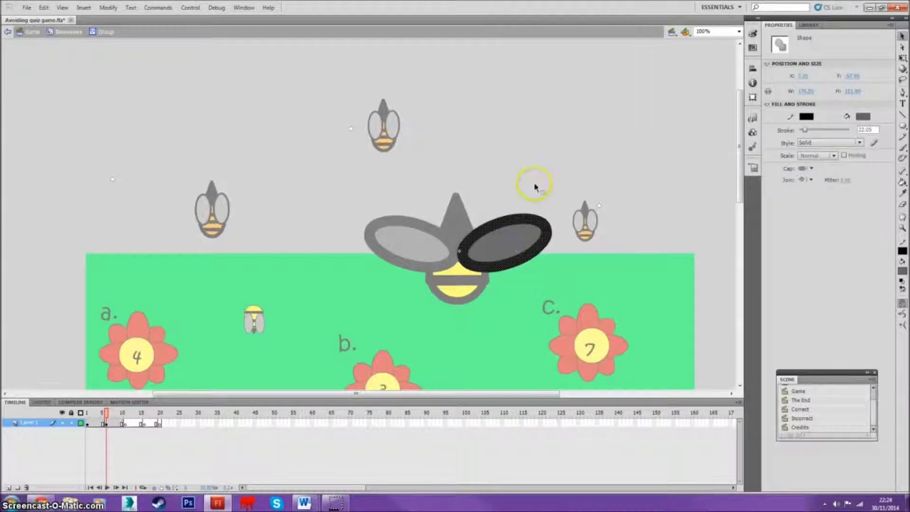
Check the wing motion, copy the frame 6 bee into the keyframe at frame 11, and place it near its frame 6 position
{"action": "left_click", "coordinate": [105, 412]}
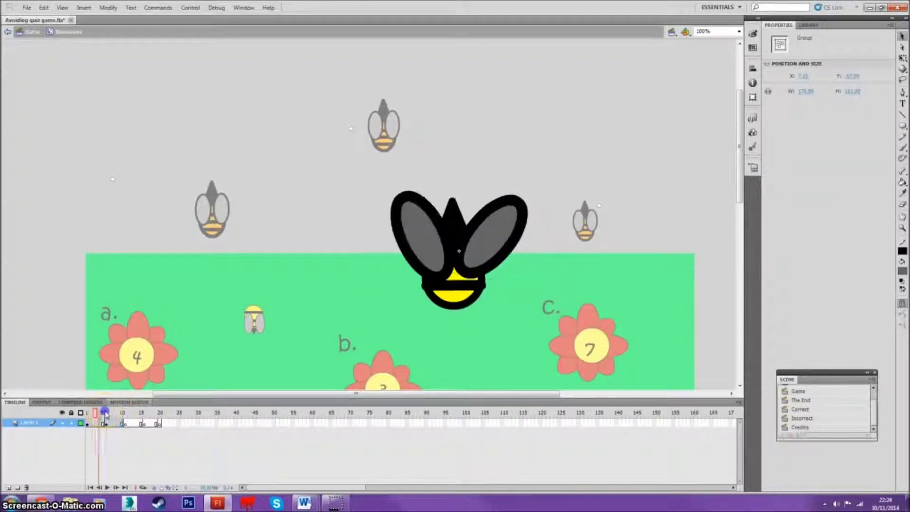
{"action": "mouse_move", "coordinate": [105, 412]}
{"action": "left_mouse_down"}
{"action": "mouse_move", "coordinate": [126, 412]}
{"action": "mouse_move", "coordinate": [107, 413]}
{"action": "left_mouse_up"}
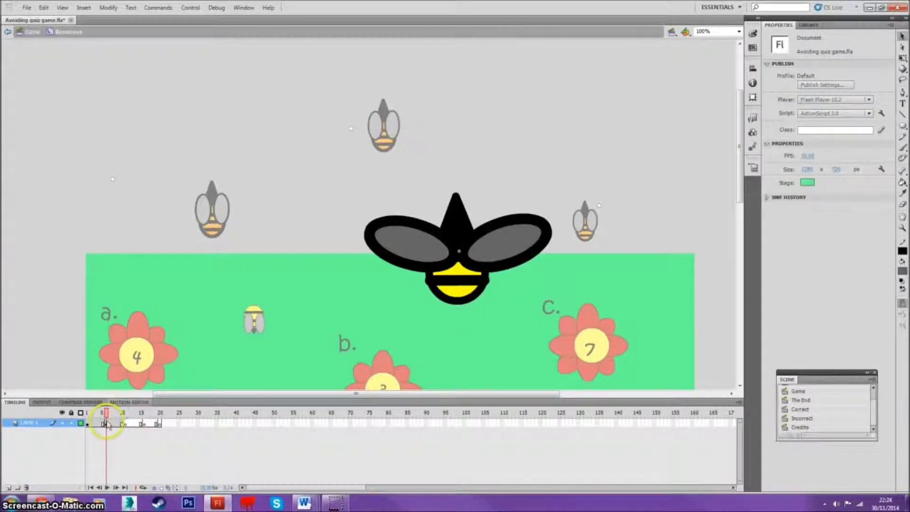
{"action": "left_click", "coordinate": [107, 423]}
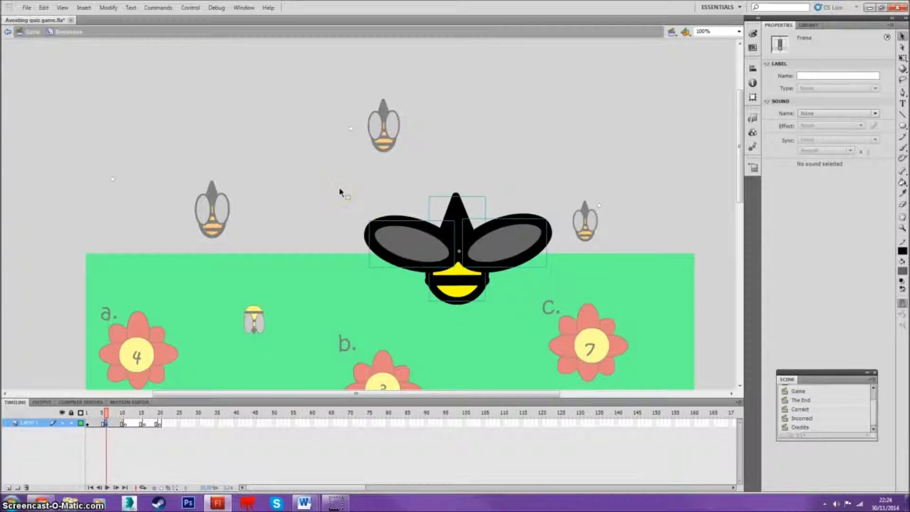
{"action": "left_click", "coordinate": [125, 422]}
{"action": "key", "text": "F6"}
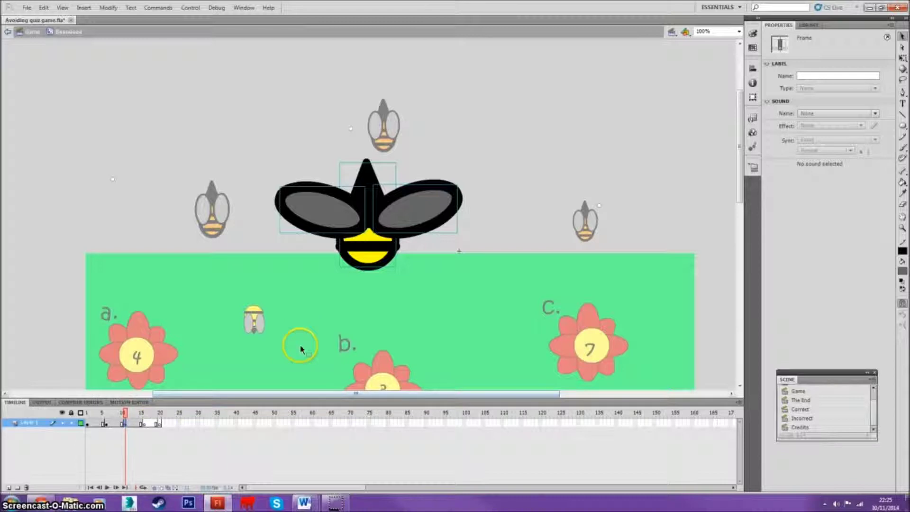
{"action": "left_click_drag", "start_coordinate": [382, 209], "coordinate": [478, 243]}
Rotate the right wing of the frame 11 bee clockwise so it slopes downward, and move it down against the body
{"action": "double_click", "coordinate": [524, 220]}
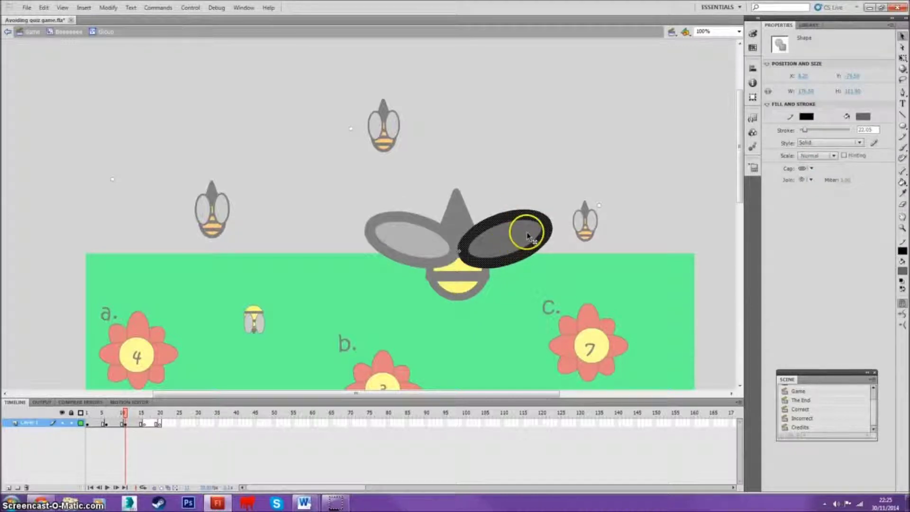
{"action": "key", "text": "ctrl+t"}
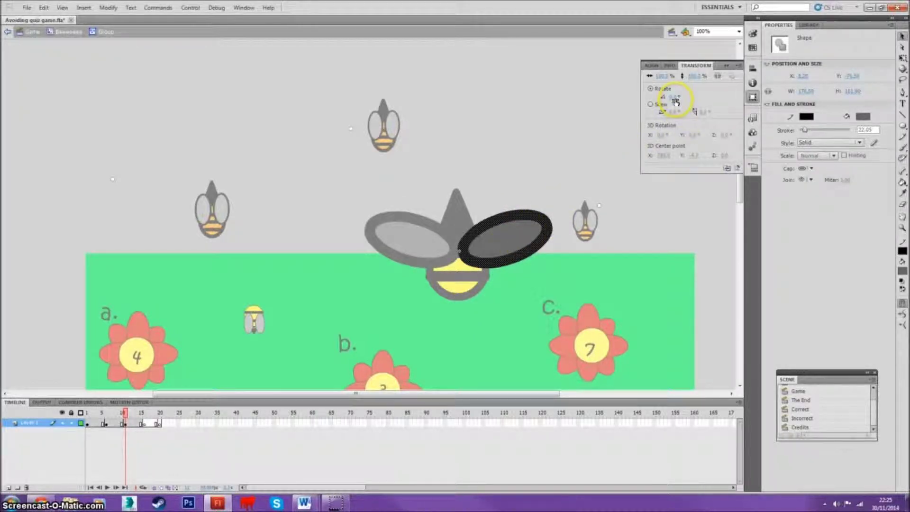
{"action": "left_click_drag", "start_coordinate": [674, 99], "coordinate": [700, 101]}
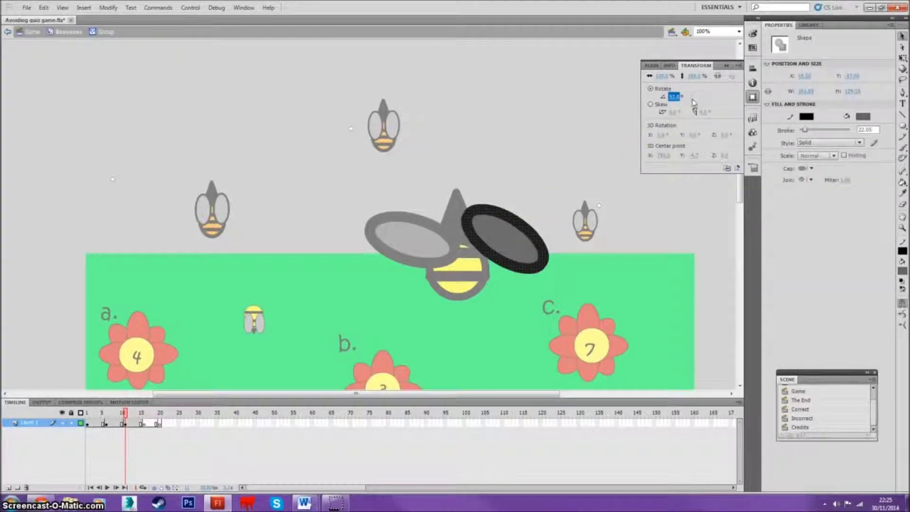
{"action": "left_click_drag", "start_coordinate": [512, 223], "coordinate": [512, 243]}
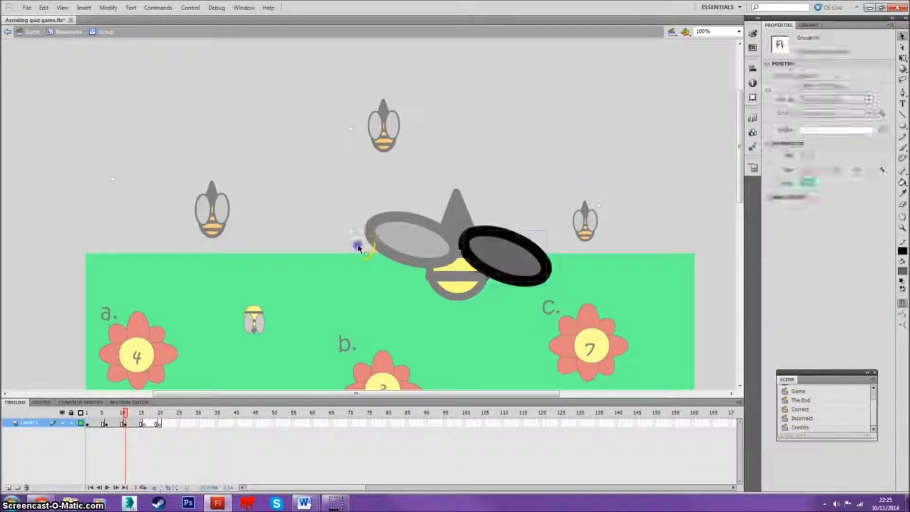
Rotate the left wing of the frame 11 bee counterclockwise to match the lowered right wing, reattach it, and scrub back to frame 1
{"action": "left_click", "coordinate": [378, 229], "text": "shift"}
{"action": "left_click", "coordinate": [378, 230]}
{"action": "left_click", "coordinate": [411, 232]}
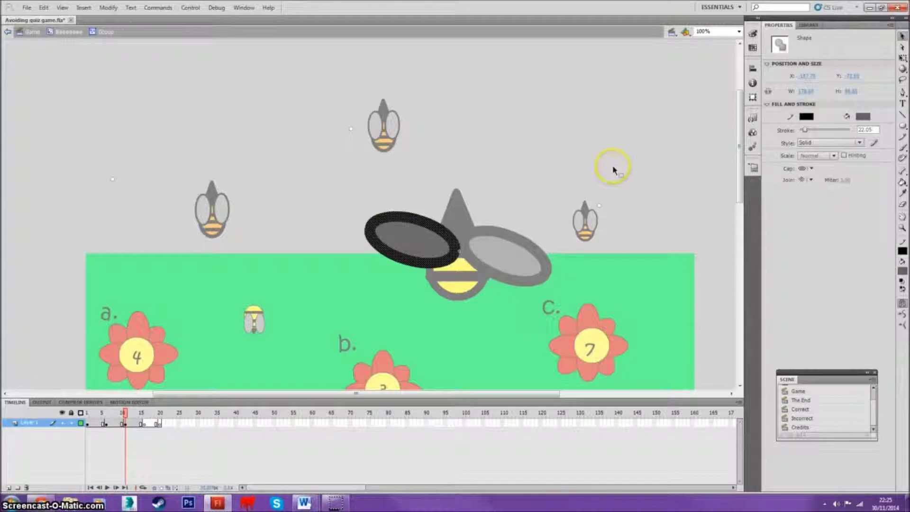
{"action": "key", "text": "ctrl+t"}
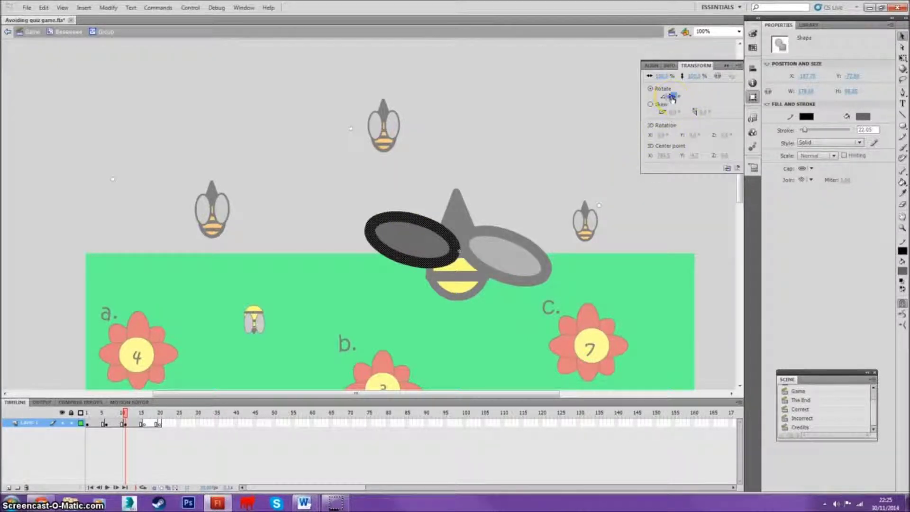
{"action": "left_click_drag", "start_coordinate": [672, 98], "coordinate": [655, 99]}
{"action": "left_click", "coordinate": [416, 230]}
{"action": "left_click_drag", "start_coordinate": [416, 231], "coordinate": [412, 245]}
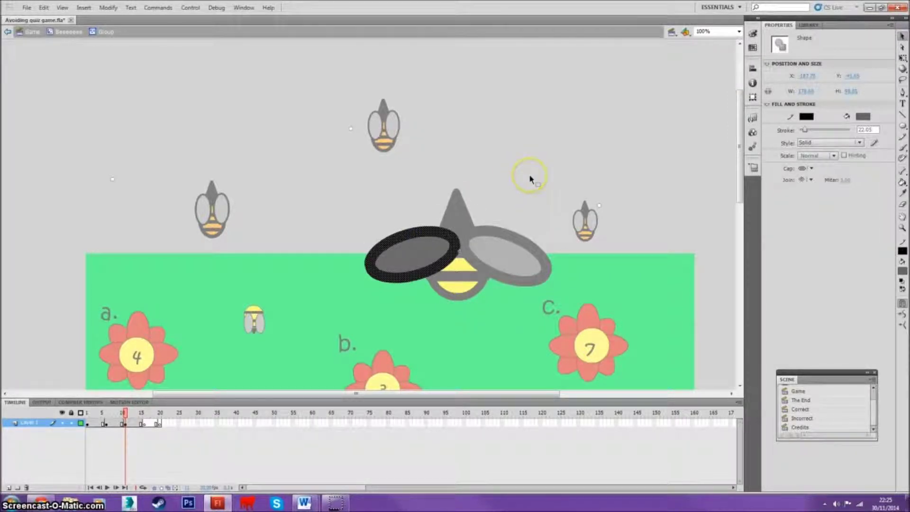
{"action": "double_click", "coordinate": [530, 179]}
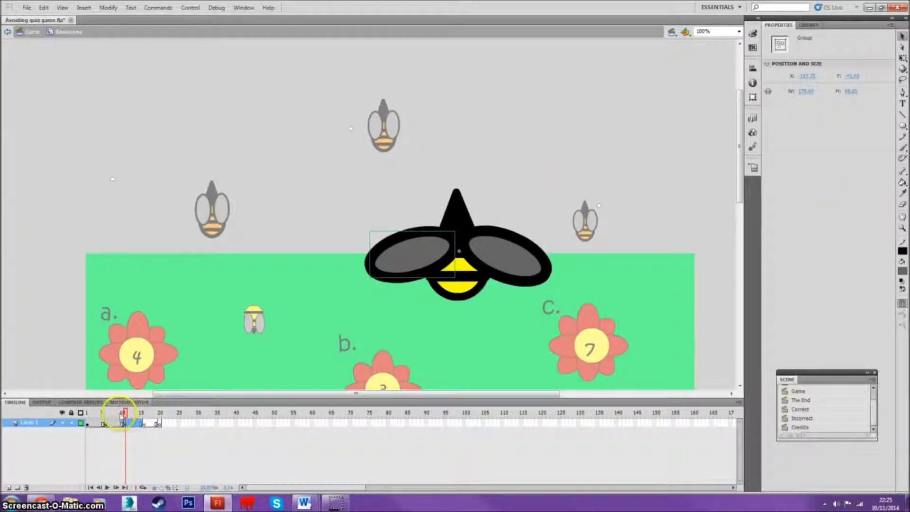
{"action": "left_click_drag", "start_coordinate": [125, 412], "coordinate": [91, 425]}
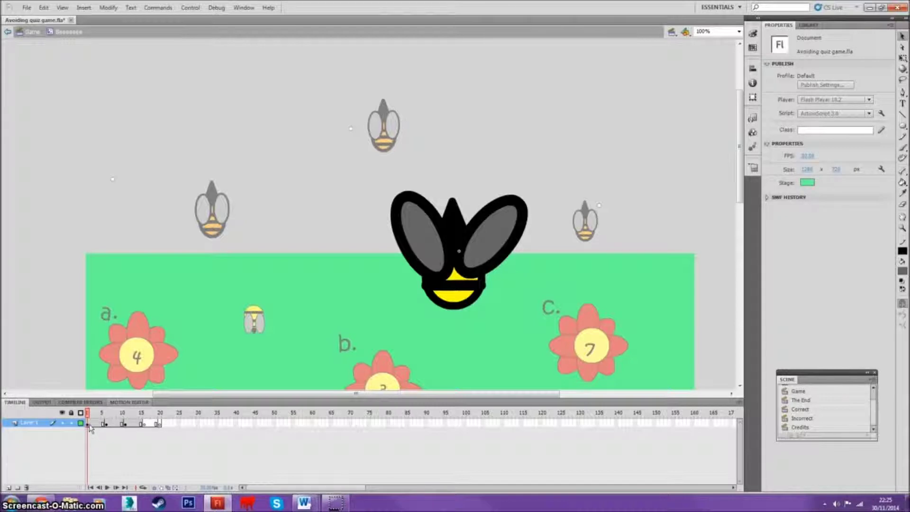
Copy the raised-wing bee from frame 1 into the keyframe at frame 16 and place it near its frame 1 position
{"action": "left_click", "coordinate": [89, 423]}
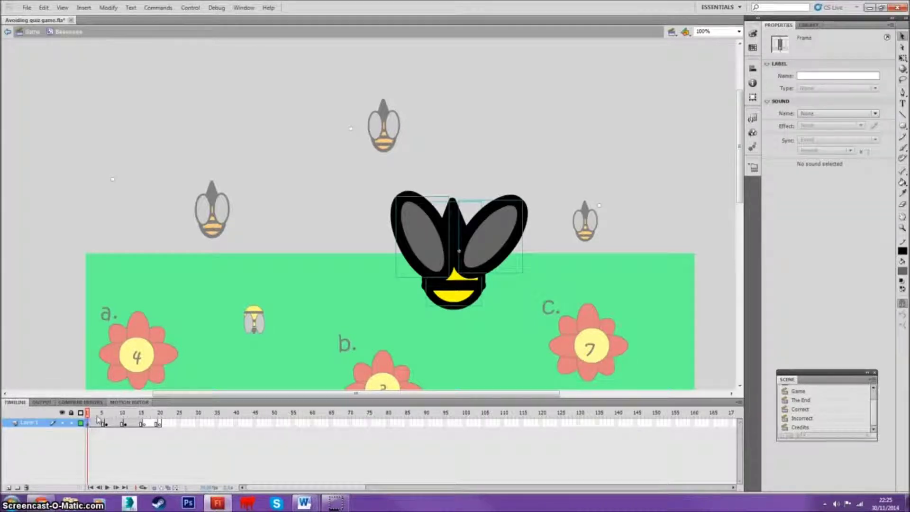
{"action": "left_click", "coordinate": [143, 421]}
{"action": "key", "text": "ctrl+shift+v"}
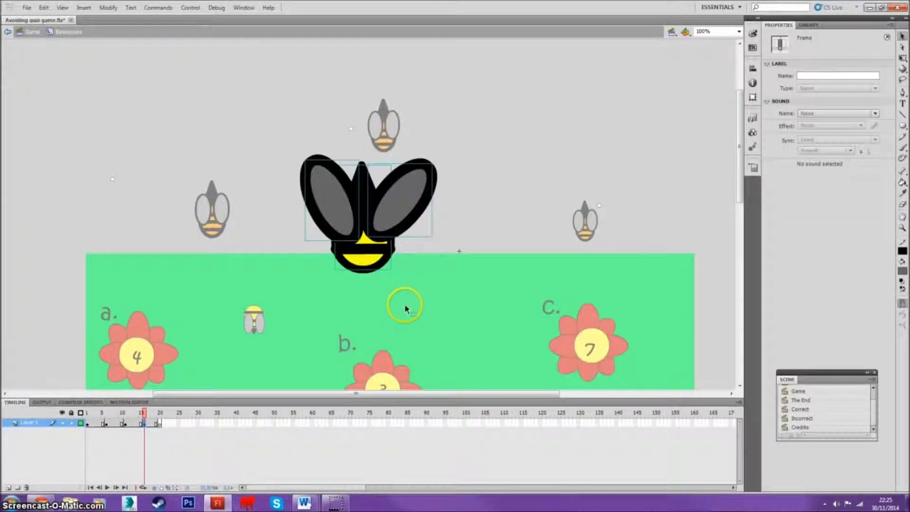
{"action": "left_click_drag", "start_coordinate": [365, 200], "coordinate": [460, 237]}
Insert a keyframe at frame 25 and adjust the frame spacing so the preceding blank keyframe falls on frame 21
{"action": "left_click", "coordinate": [160, 425]}
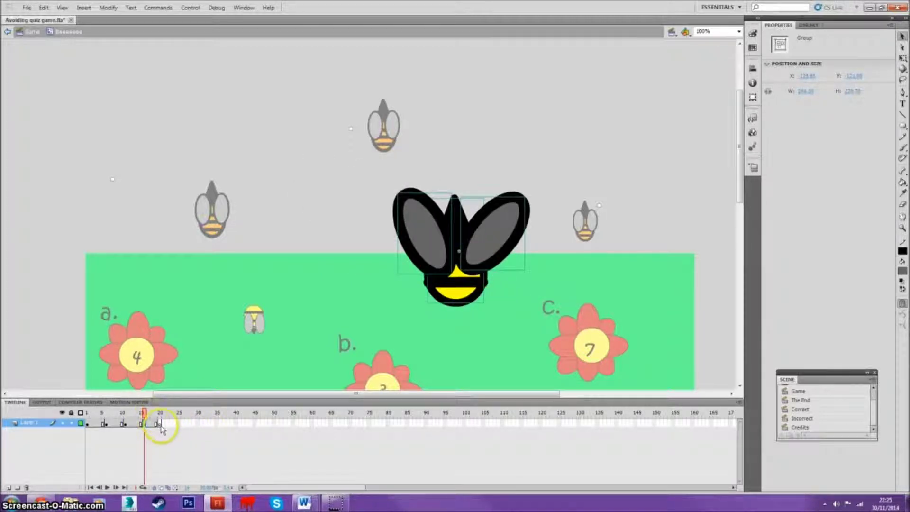
{"action": "left_click", "coordinate": [160, 425]}
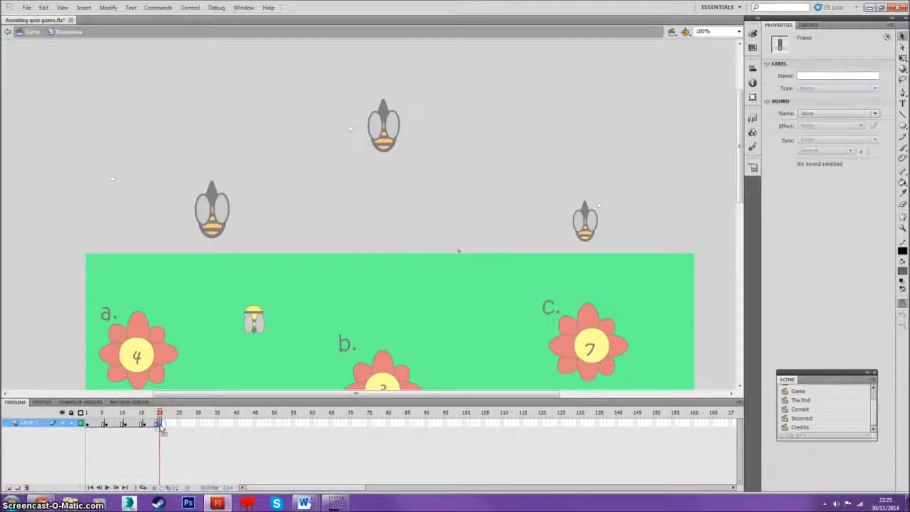
{"action": "right_click", "coordinate": [179, 424]}
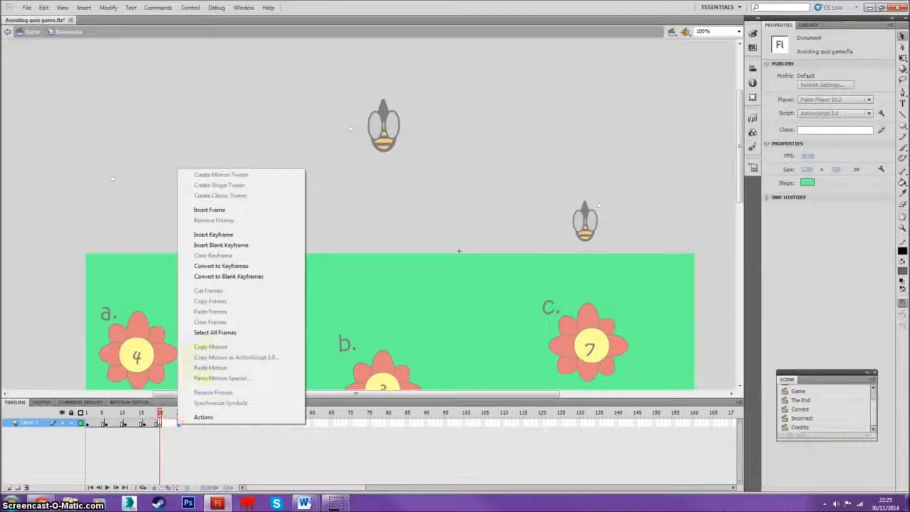
{"action": "left_click", "coordinate": [232, 236]}
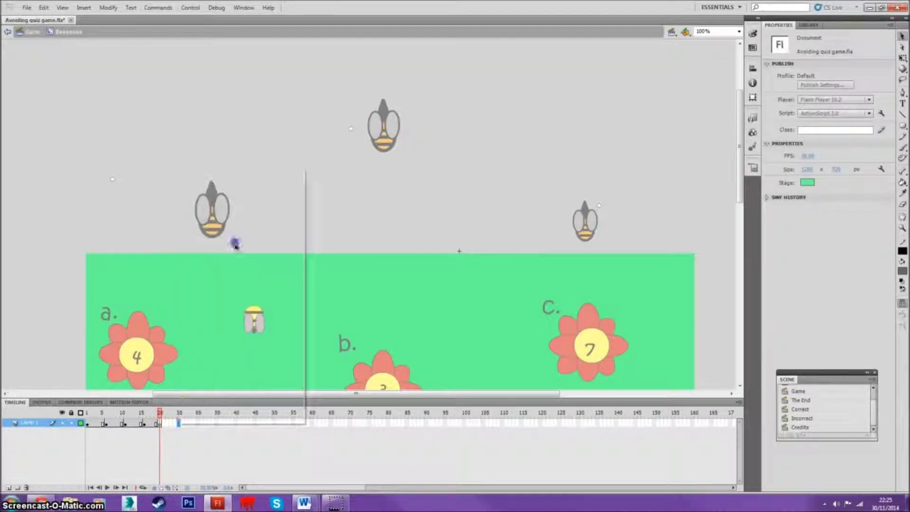
{"action": "left_click", "coordinate": [145, 425]}
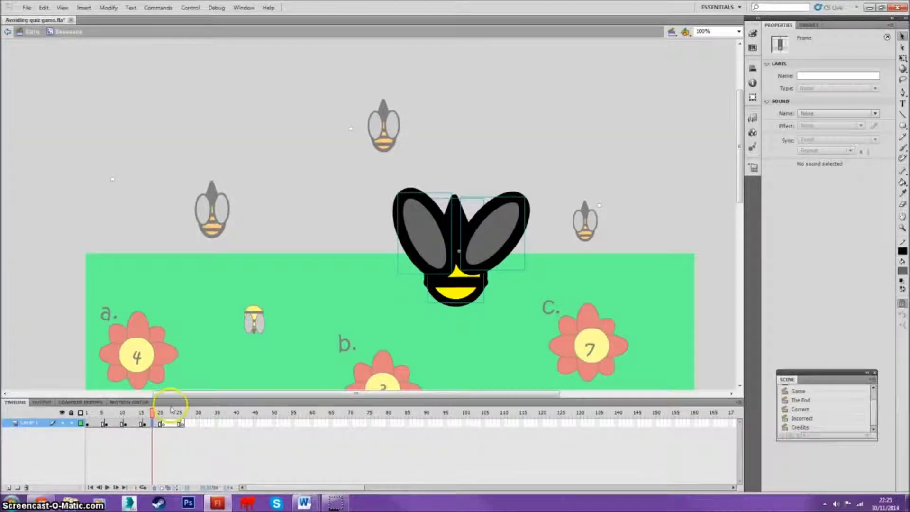
{"action": "left_click", "coordinate": [171, 412]}
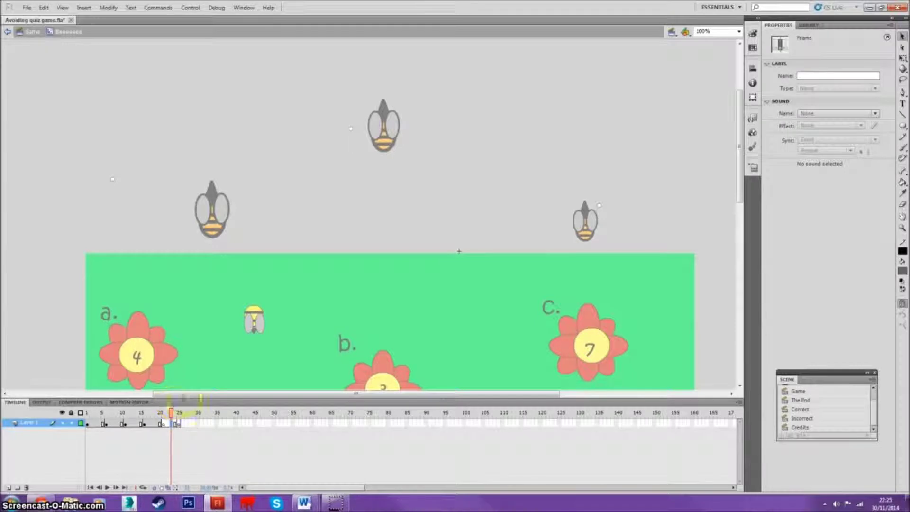
{"action": "left_click", "coordinate": [152, 423]}
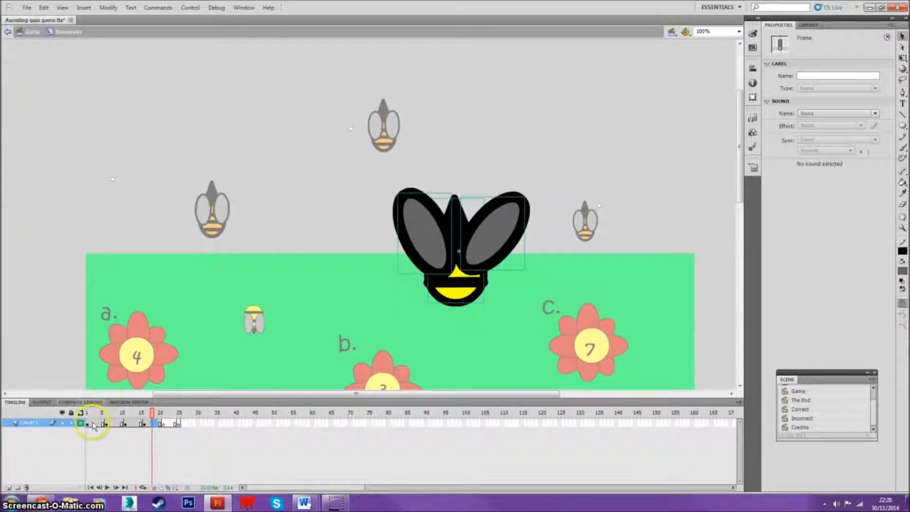
Copy the bee from frame 16 into the blank keyframe at frame 21 and place it near its frame 16 position
{"action": "left_click", "coordinate": [143, 423]}
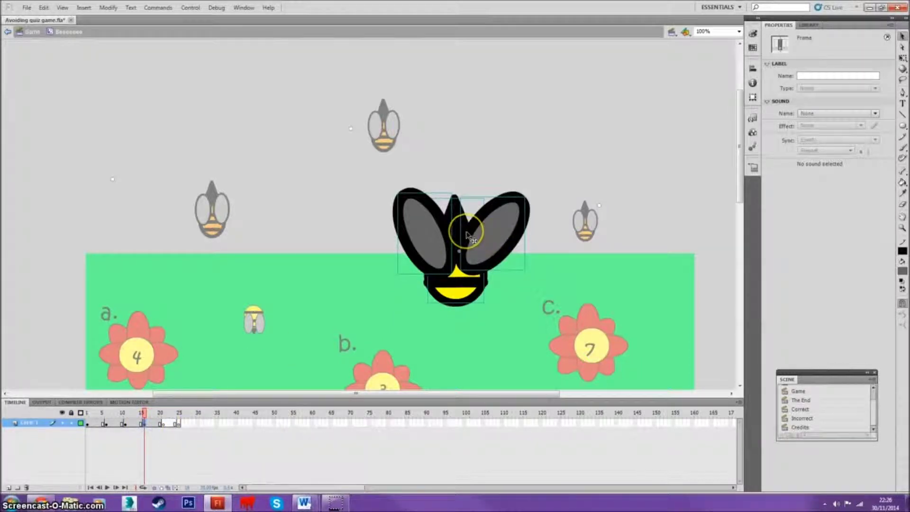
{"action": "left_click", "coordinate": [163, 423]}
{"action": "key", "text": "ctrl+v"}
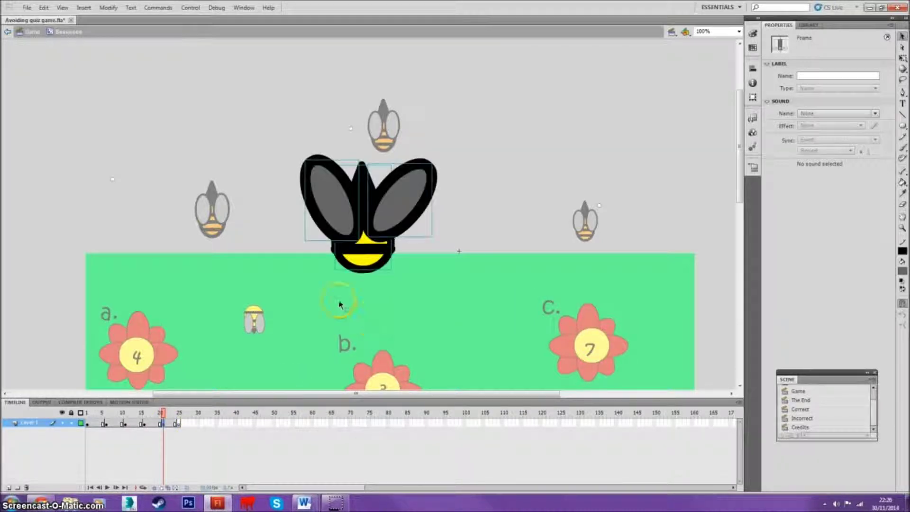
{"action": "left_click_drag", "start_coordinate": [376, 199], "coordinate": [479, 254]}
Rotate the right wing of the frame 21 bee counterclockwise into a more upright position and reattach it to the body
{"action": "double_click", "coordinate": [499, 237]}
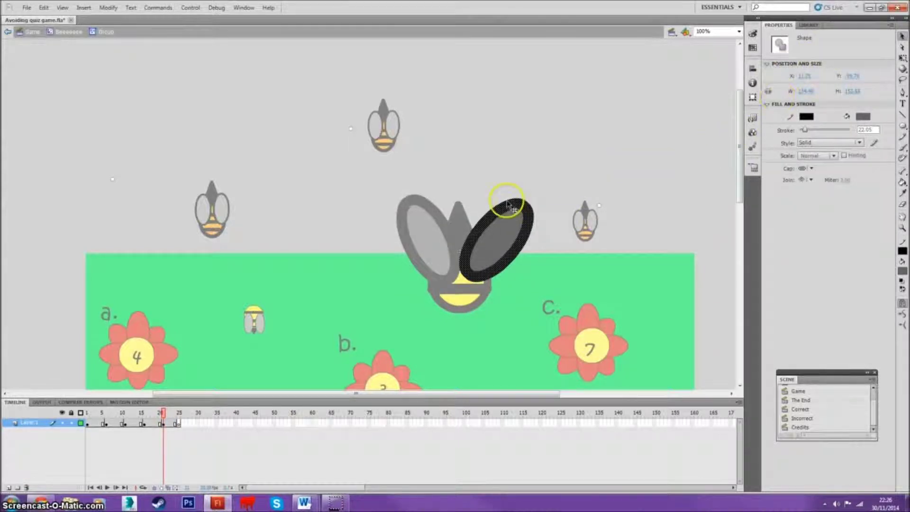
{"action": "key", "text": "ctrl+t"}
{"action": "left_click_drag", "start_coordinate": [672, 99], "coordinate": [630, 140]}
{"action": "key", "text": "ctrl+t"}
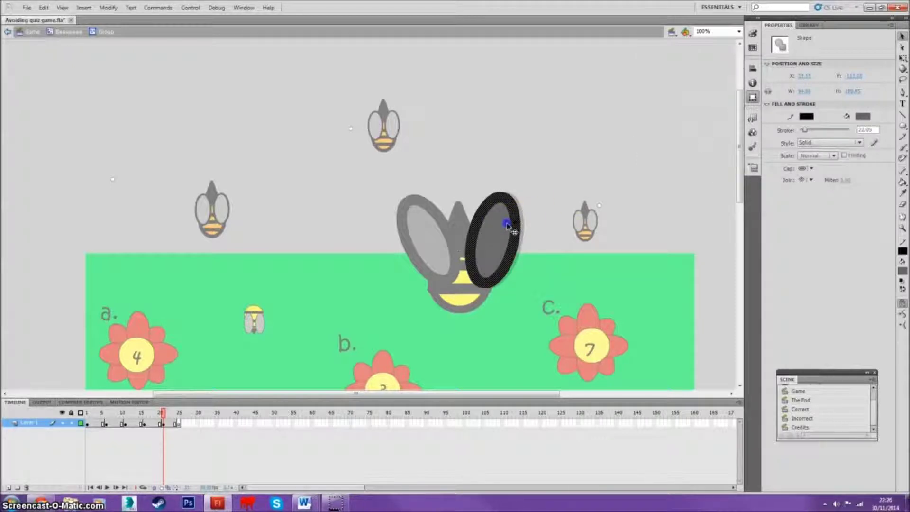
{"action": "double_click", "coordinate": [345, 254]}
Rotate the left wing of the frame 21 bee by 17 degrees to mirror the right wing and reattach it to the body
{"action": "double_click", "coordinate": [413, 233]}
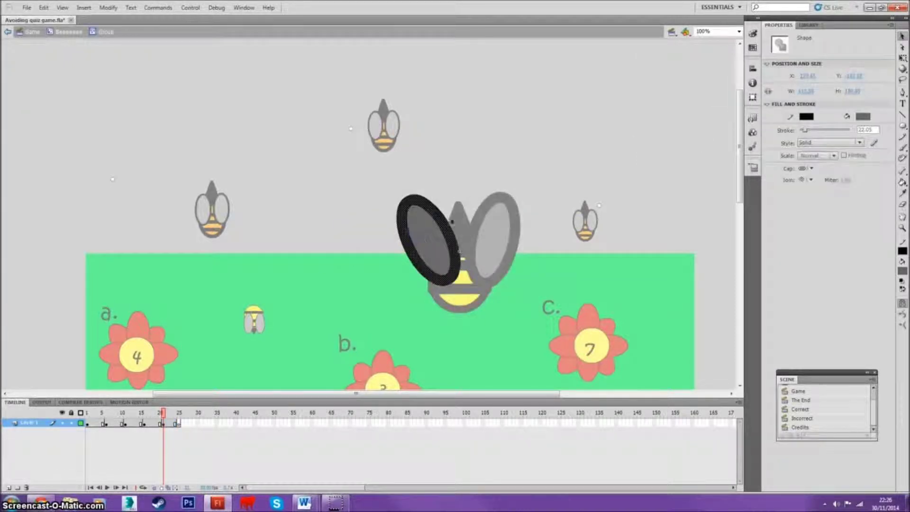
{"action": "key", "text": "ctrl+t"}
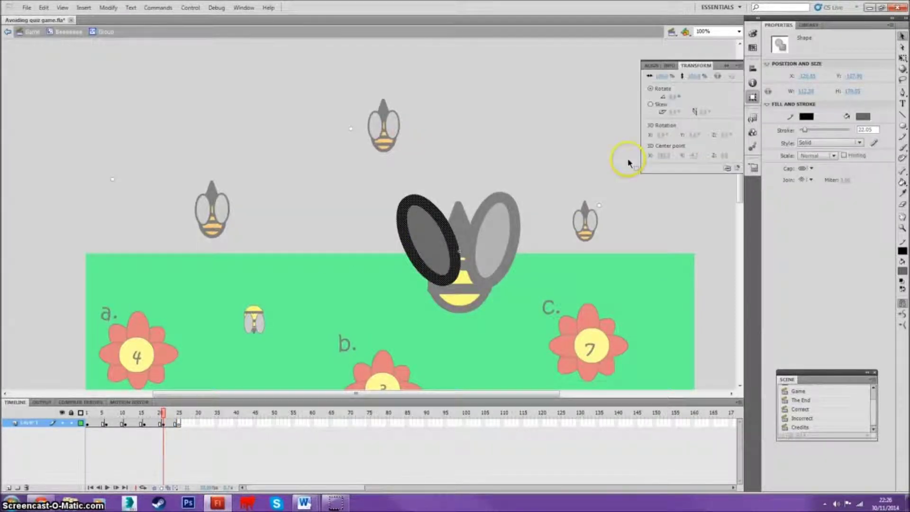
{"action": "type", "text": "17"}
{"action": "key", "text": "Return"}
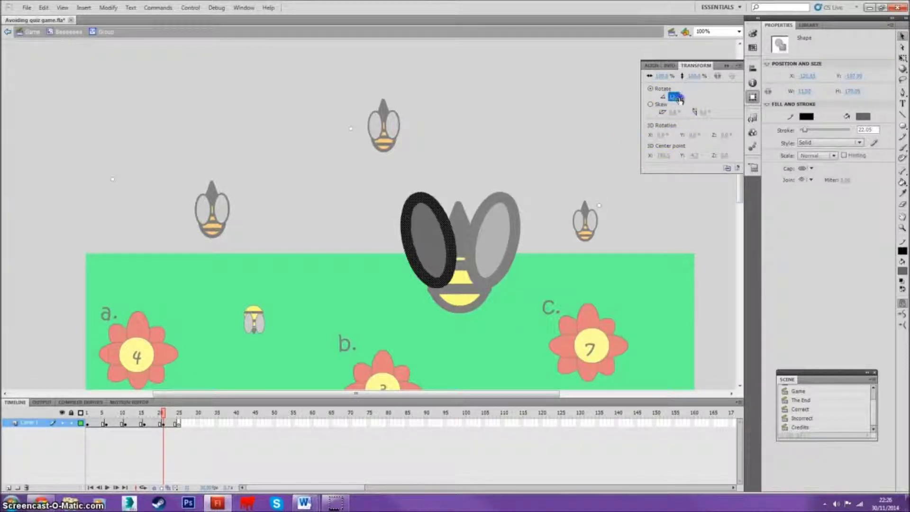
{"action": "key", "text": "ctrl+t"}
{"action": "double_click", "coordinate": [566, 269]}
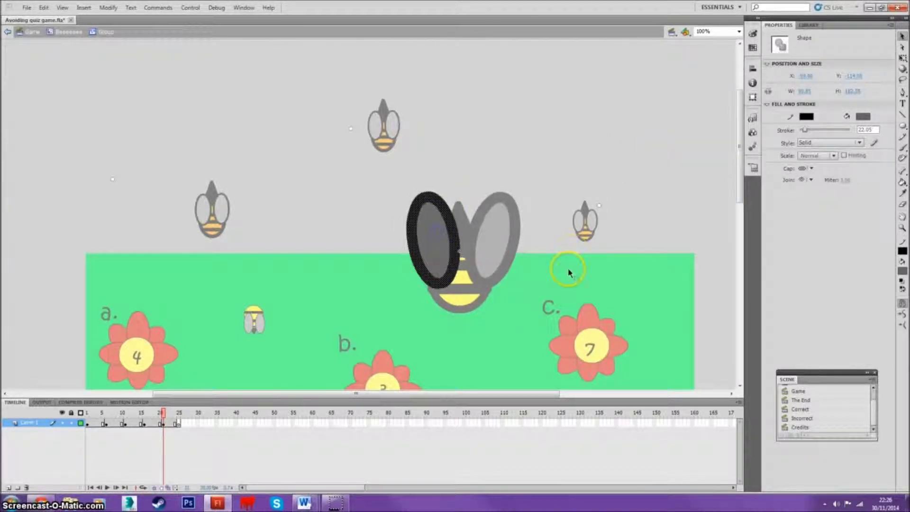
{"action": "left_click", "coordinate": [344, 269]}
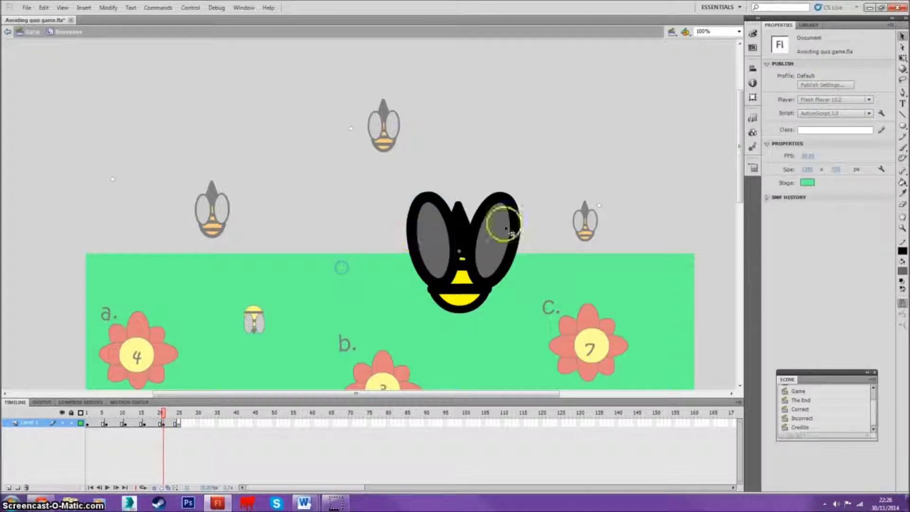
Return from the bee movie clip to the Game scene and move the large bee onto the stage between flowers b and c
{"action": "left_click", "coordinate": [178, 423]}
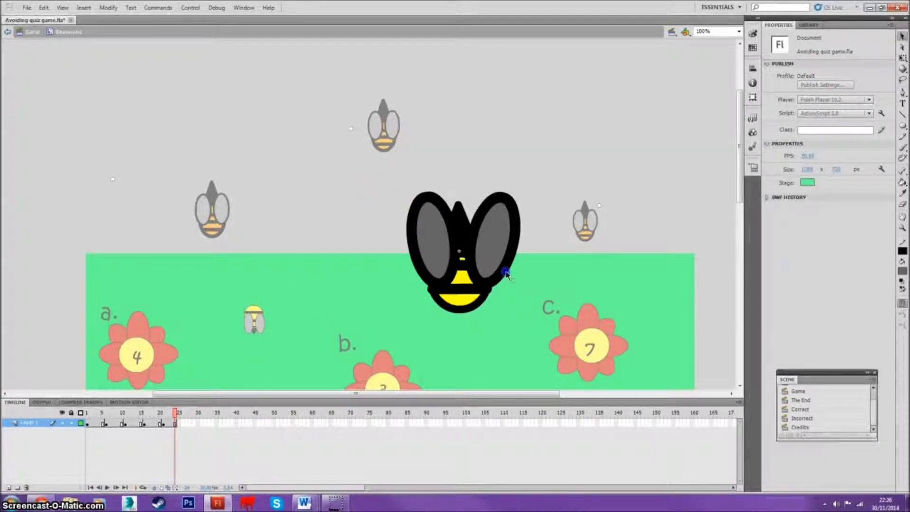
{"action": "double_click", "coordinate": [382, 235]}
{"action": "scroll", "coordinate": [449, 239], "scroll_direction": "down", "scroll_amount": 3}
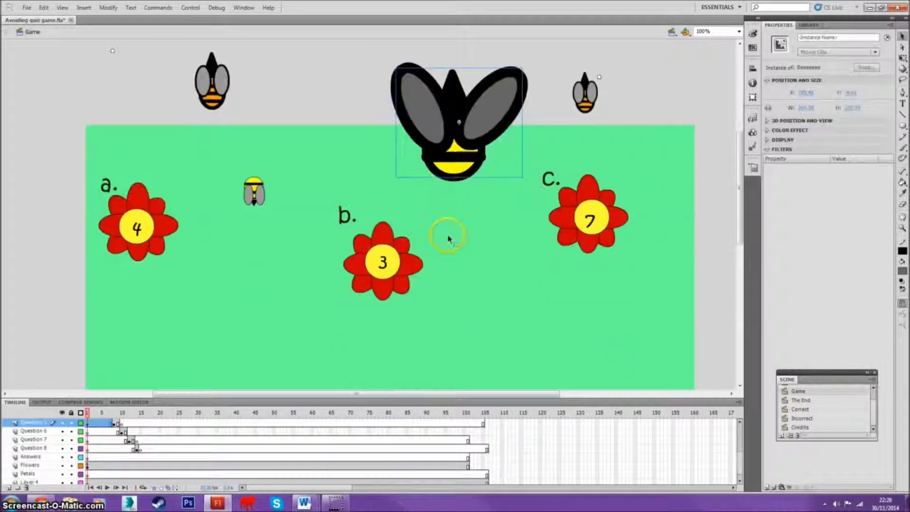
{"action": "left_click_drag", "start_coordinate": [446, 113], "coordinate": [502, 299]}
{"action": "scroll", "coordinate": [500, 289], "scroll_direction": "down", "scroll_amount": 5}
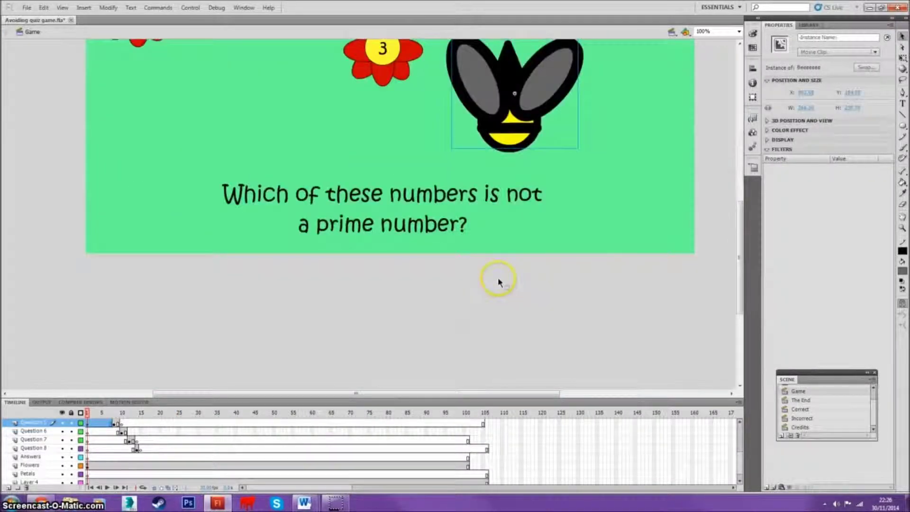
Test the movie to check the large bee's flapping wings in the game, and close the preview
{"action": "key", "text": "ctrl+Return"}
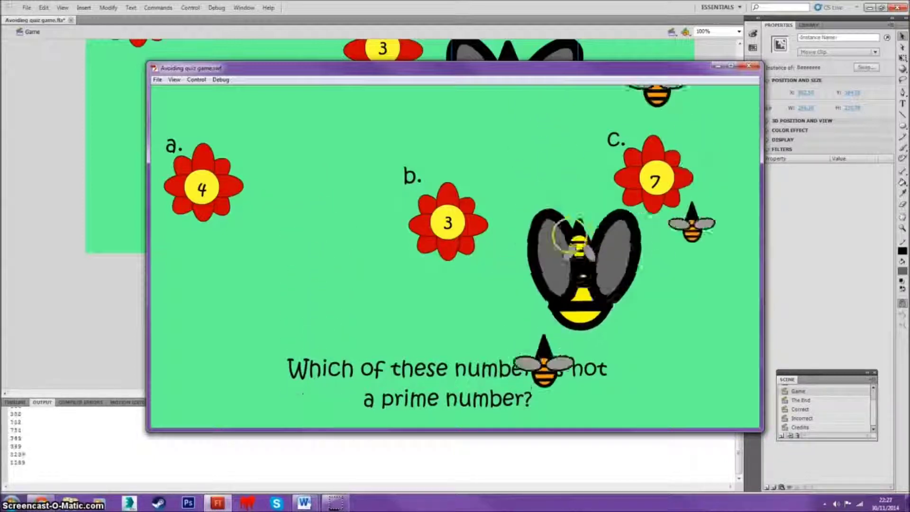
{"action": "left_click", "coordinate": [752, 68]}
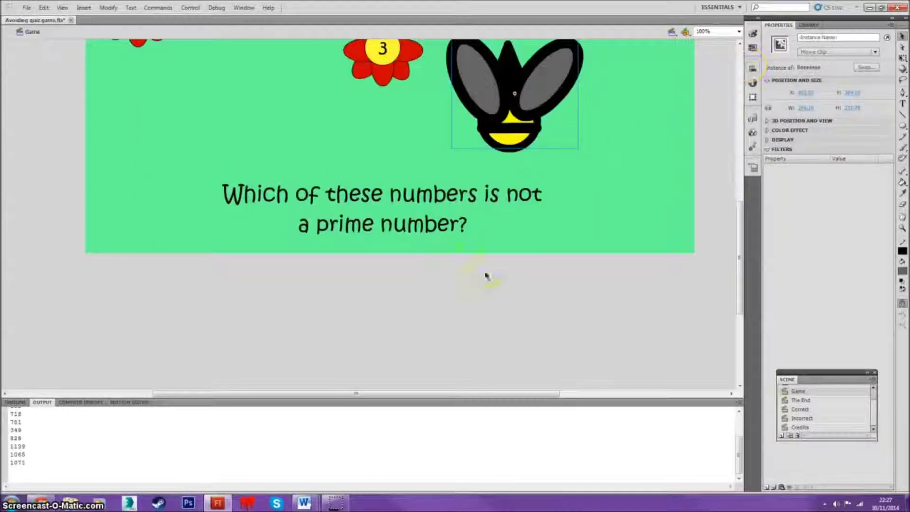
{"action": "left_click", "coordinate": [601, 171]}
Open the small yellow bee's movie clip, play its wing animation on the timeline, and return to the Game scene
{"action": "scroll", "coordinate": [596, 247], "scroll_direction": "up", "scroll_amount": 4}
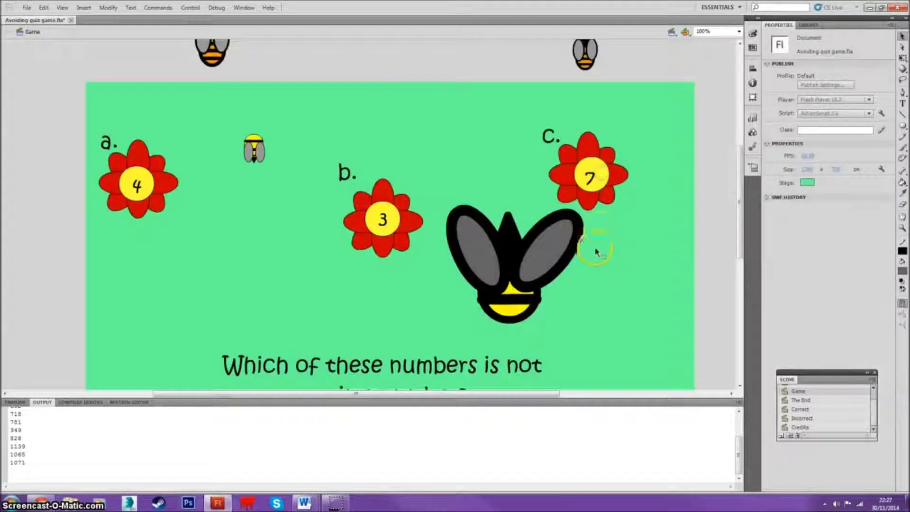
{"action": "scroll", "coordinate": [573, 276], "scroll_direction": "down", "scroll_amount": 1}
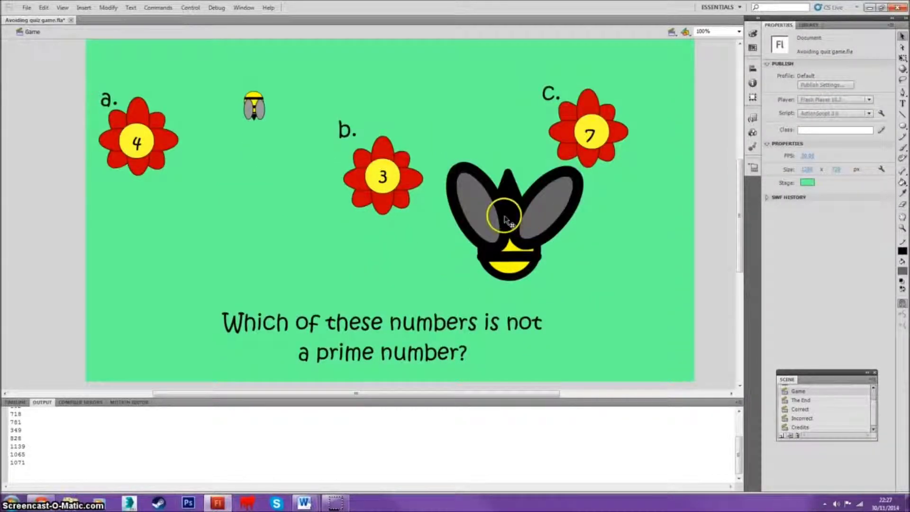
{"action": "scroll", "coordinate": [274, 196], "scroll_direction": "up", "scroll_amount": 2}
{"action": "scroll", "coordinate": [274, 196], "scroll_direction": "down", "scroll_amount": 3}
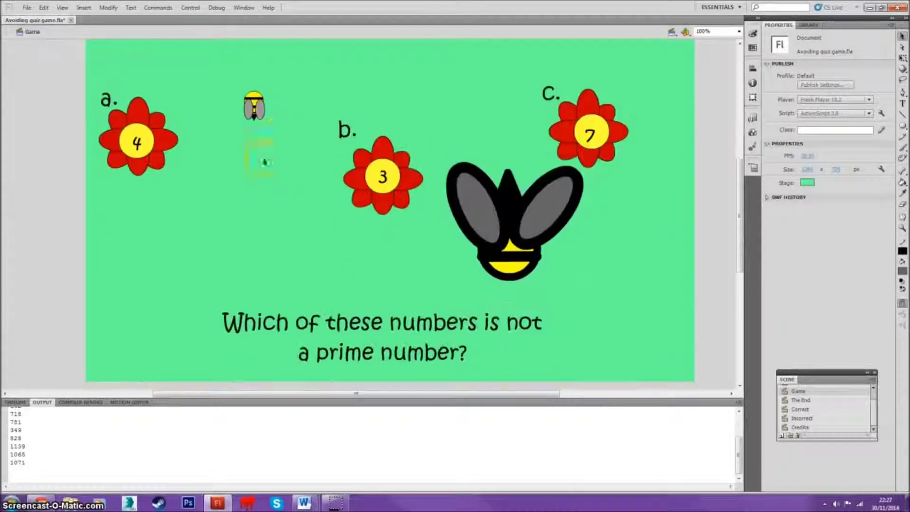
{"action": "double_click", "coordinate": [258, 108]}
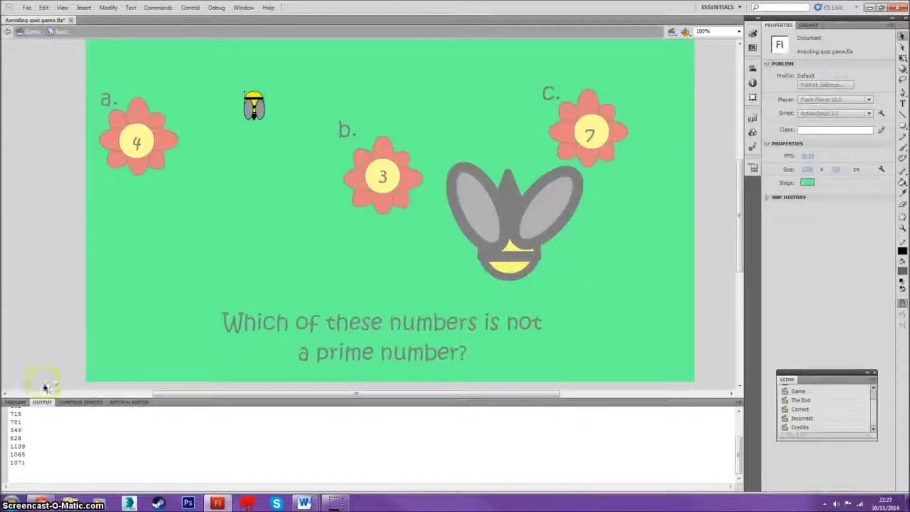
{"action": "left_click", "coordinate": [15, 402]}
{"action": "key", "text": "Return"}
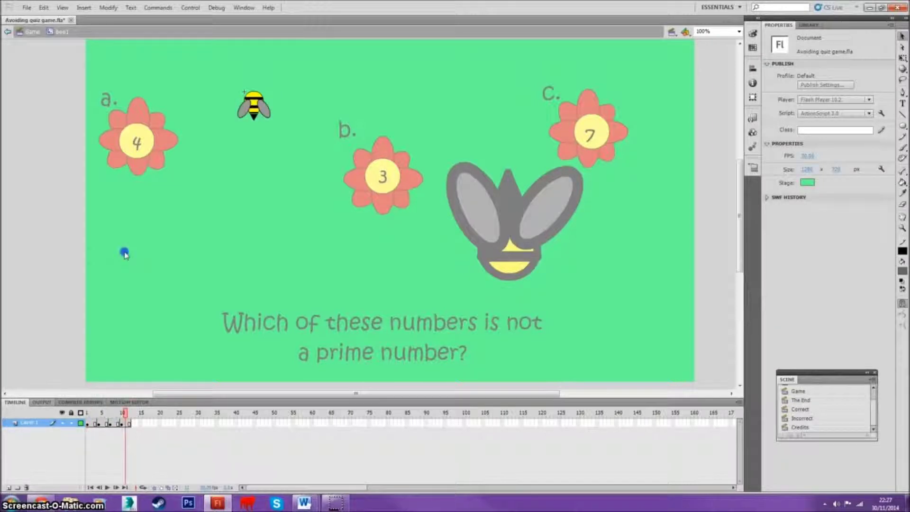
{"action": "double_click", "coordinate": [124, 255]}
Open the wasp movie clip above the stage, play its animation from frame 1, and return to the Game scene
{"action": "scroll", "coordinate": [309, 175], "scroll_direction": "up", "scroll_amount": 8}
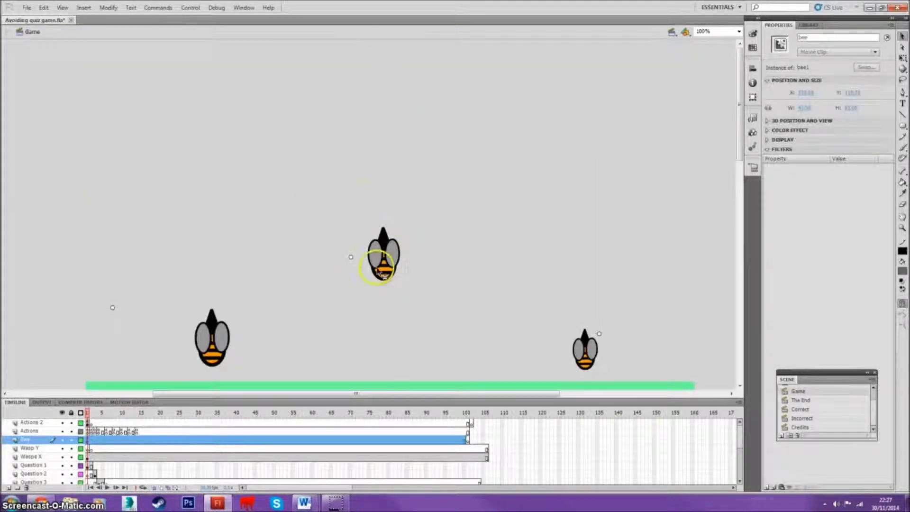
{"action": "double_click", "coordinate": [264, 319]}
{"action": "left_click", "coordinate": [88, 415]}
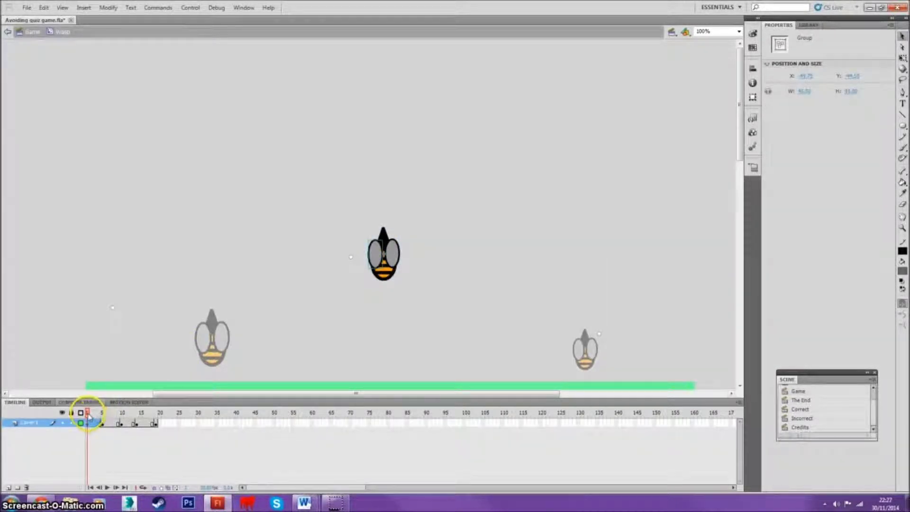
{"action": "key", "text": "Return"}
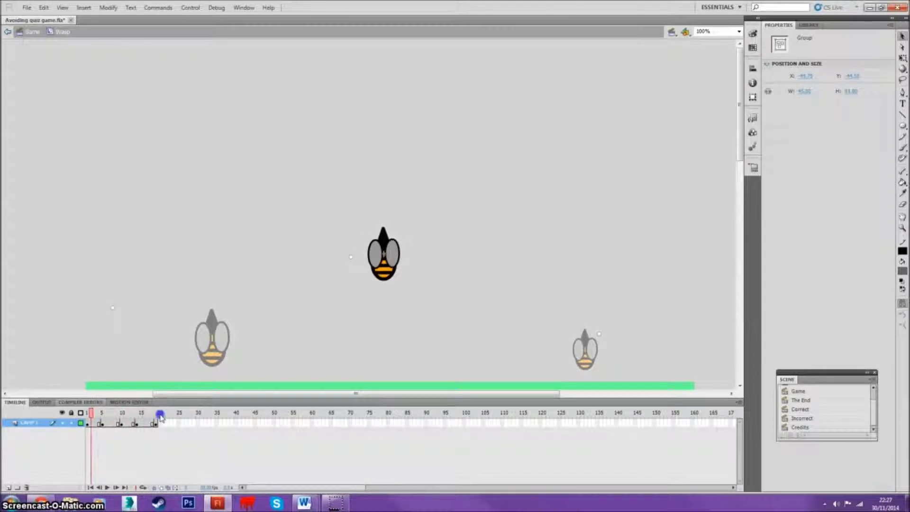
{"action": "double_click", "coordinate": [152, 260]}
Delete the large bee from the Game scene's stage and save the file
{"action": "scroll", "coordinate": [318, 305], "scroll_direction": "down", "scroll_amount": 10}
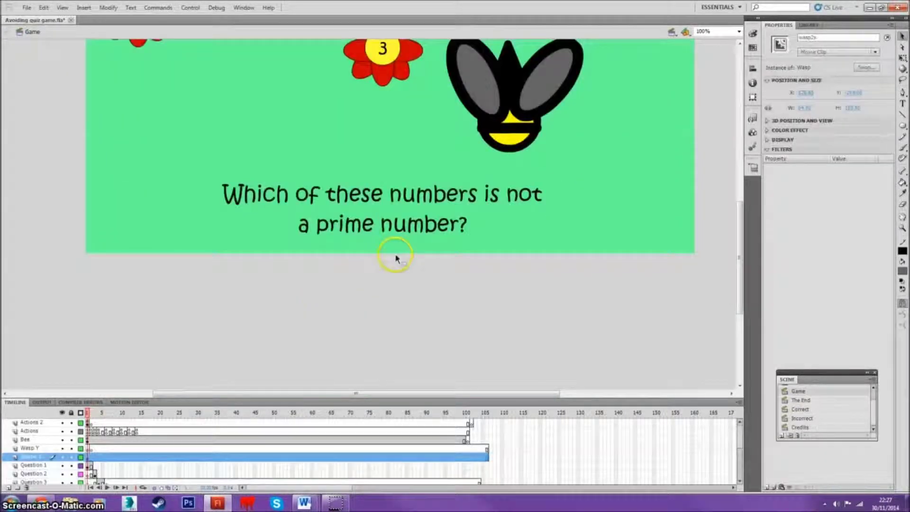
{"action": "scroll", "coordinate": [395, 258], "scroll_direction": "up", "scroll_amount": 5}
{"action": "left_click", "coordinate": [513, 254]}
{"action": "left_click", "coordinate": [508, 249]}
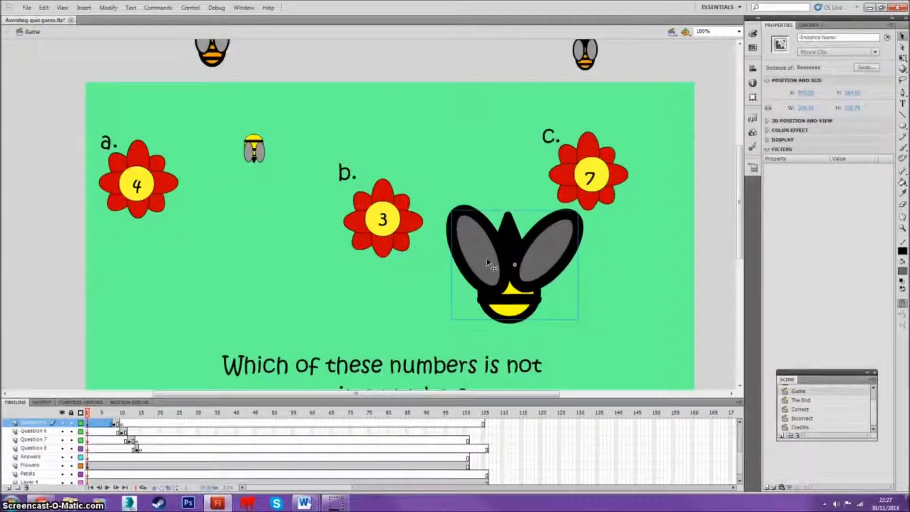
{"action": "key", "text": "Delete"}
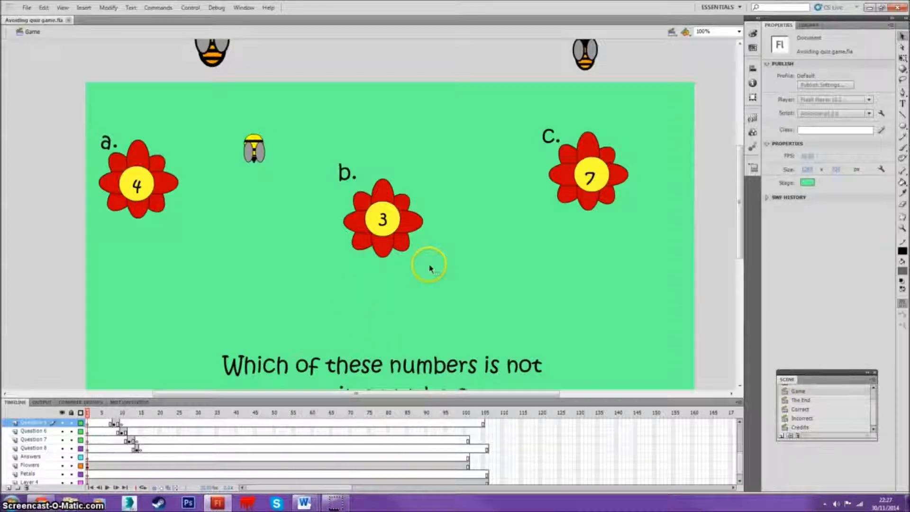
Move the small yellow bee to just below flower b on the stage
{"action": "scroll", "coordinate": [431, 267], "scroll_direction": "down", "scroll_amount": 1}
{"action": "scroll", "coordinate": [417, 303], "scroll_direction": "up", "scroll_amount": 5}
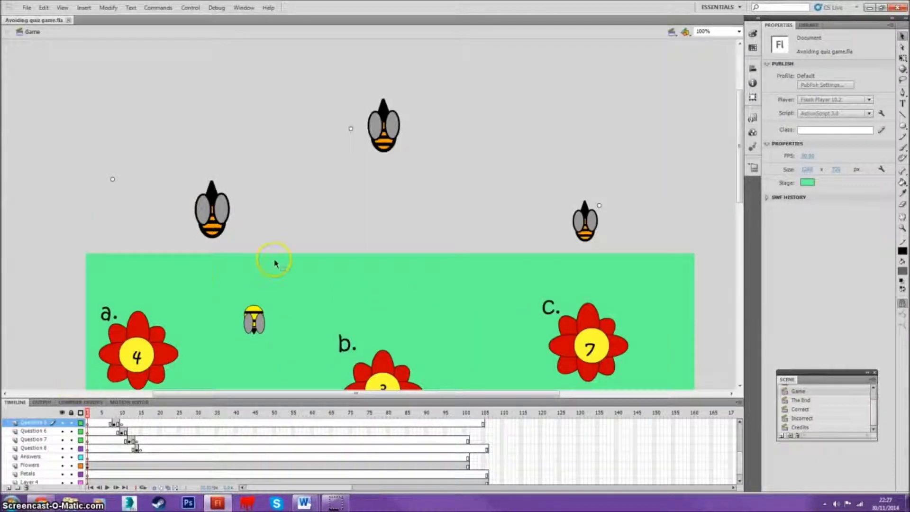
{"action": "scroll", "coordinate": [334, 259], "scroll_direction": "down", "scroll_amount": 4}
{"action": "scroll", "coordinate": [345, 280], "scroll_direction": "up", "scroll_amount": 4}
{"action": "scroll", "coordinate": [345, 274], "scroll_direction": "down", "scroll_amount": 2}
{"action": "left_click", "coordinate": [251, 231]}
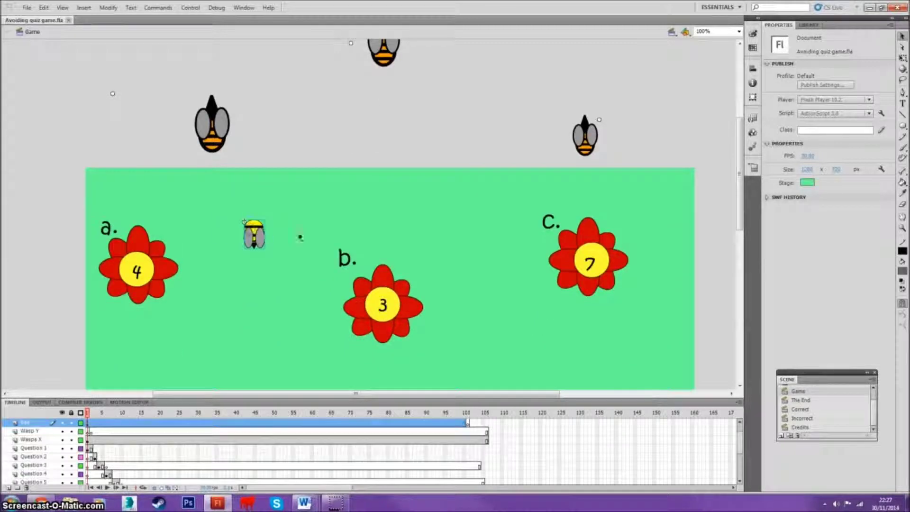
{"action": "scroll", "coordinate": [273, 273], "scroll_direction": "down", "scroll_amount": 2}
{"action": "left_click_drag", "start_coordinate": [257, 150], "coordinate": [371, 284]}
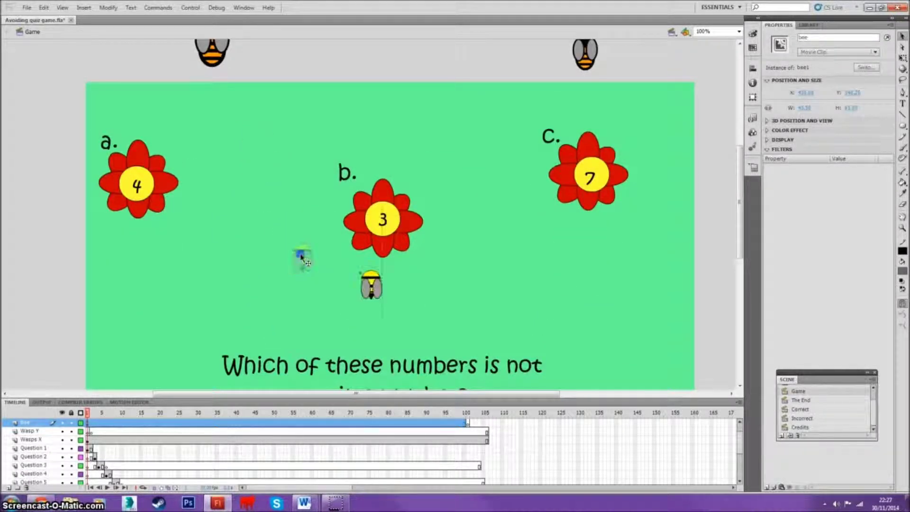
Open the ActionScript for frame 1 of the Game scene's Actions layer and view it from its first line
{"action": "key", "text": "F9"}
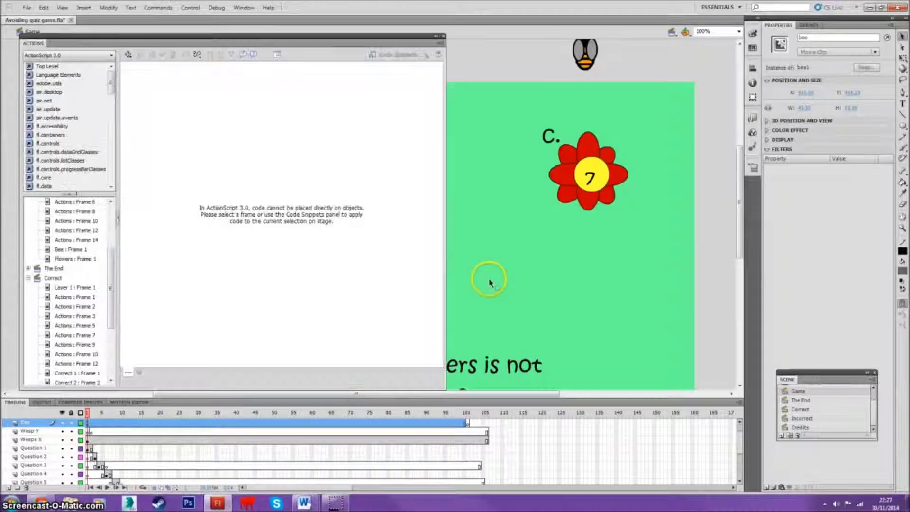
{"action": "left_click", "coordinate": [29, 278]}
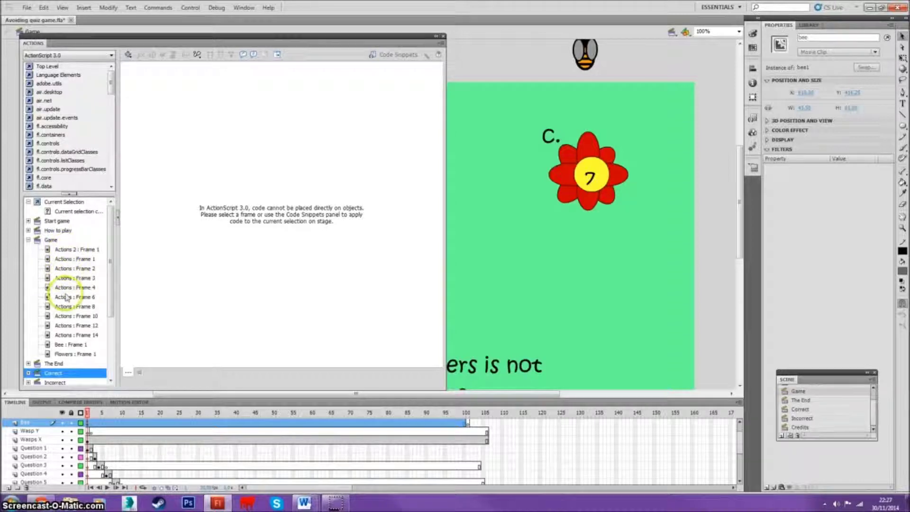
{"action": "left_click", "coordinate": [73, 249]}
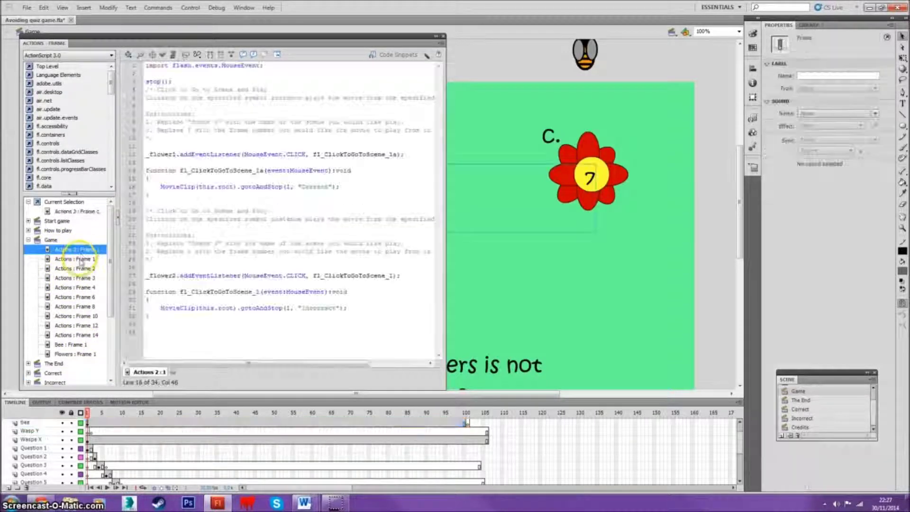
{"action": "left_click", "coordinate": [80, 259]}
{"action": "left_click", "coordinate": [237, 222]}
{"action": "scroll", "coordinate": [219, 268], "scroll_direction": "up", "scroll_amount": 6}
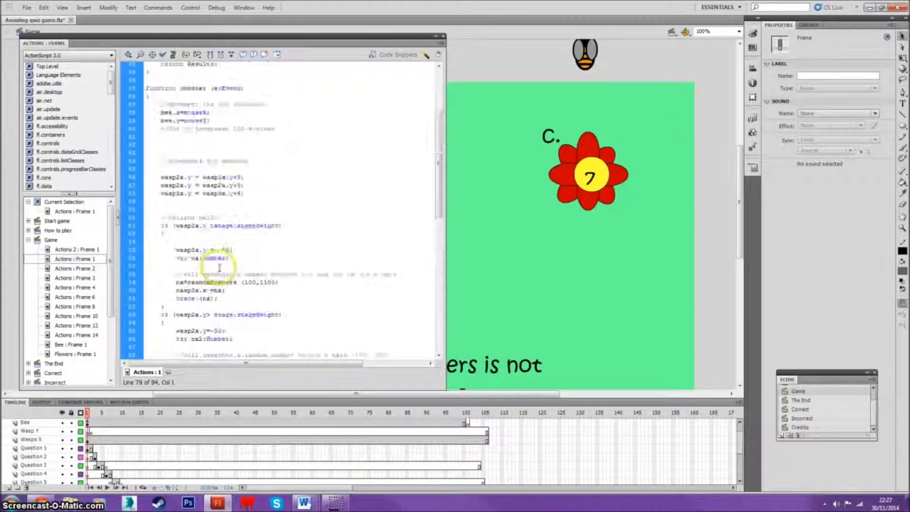
{"action": "scroll", "coordinate": [219, 268], "scroll_direction": "up", "scroll_amount": 15}
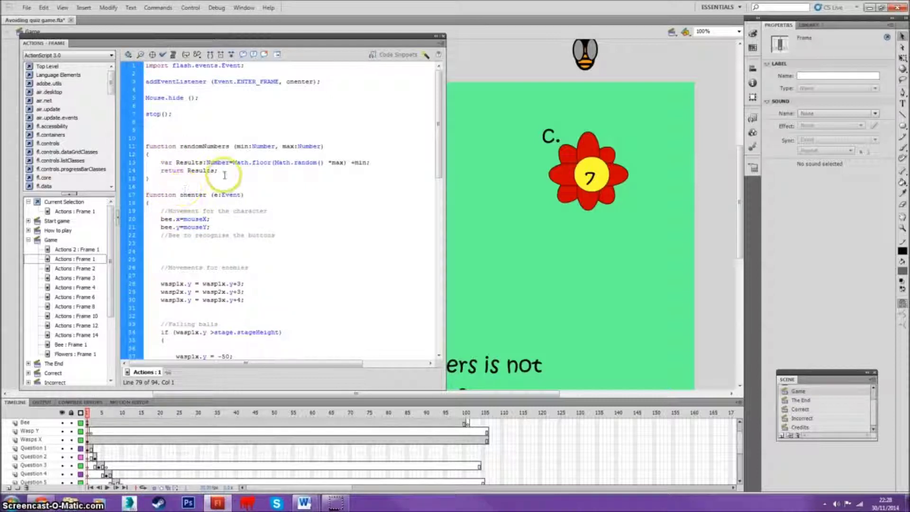
Examine the onenter function's bee and wasp movement code, placing the cursor on the blank line above the enemy movements comment
{"action": "left_click", "coordinate": [179, 195]}
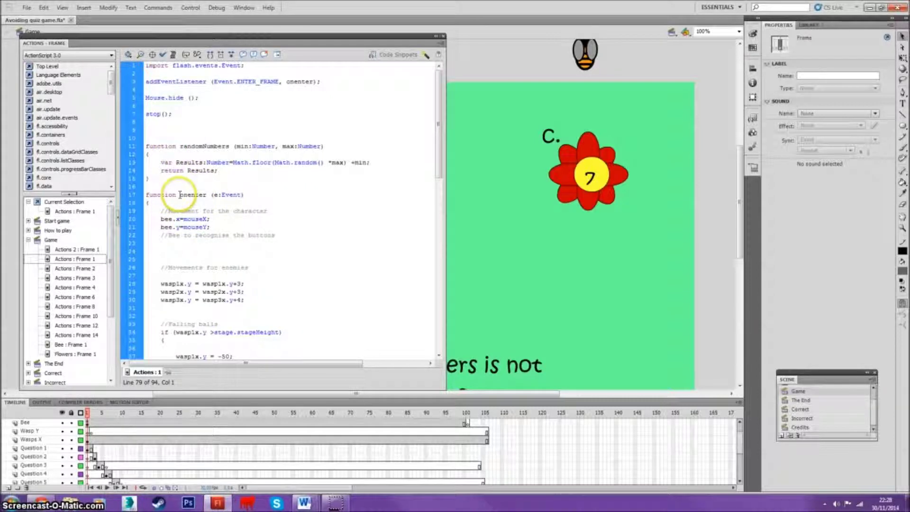
{"action": "left_click", "coordinate": [210, 195]}
{"action": "scroll", "coordinate": [261, 197], "scroll_direction": "down", "scroll_amount": 3}
{"action": "scroll", "coordinate": [240, 197], "scroll_direction": "up", "scroll_amount": 2}
{"action": "left_click", "coordinate": [187, 228]}
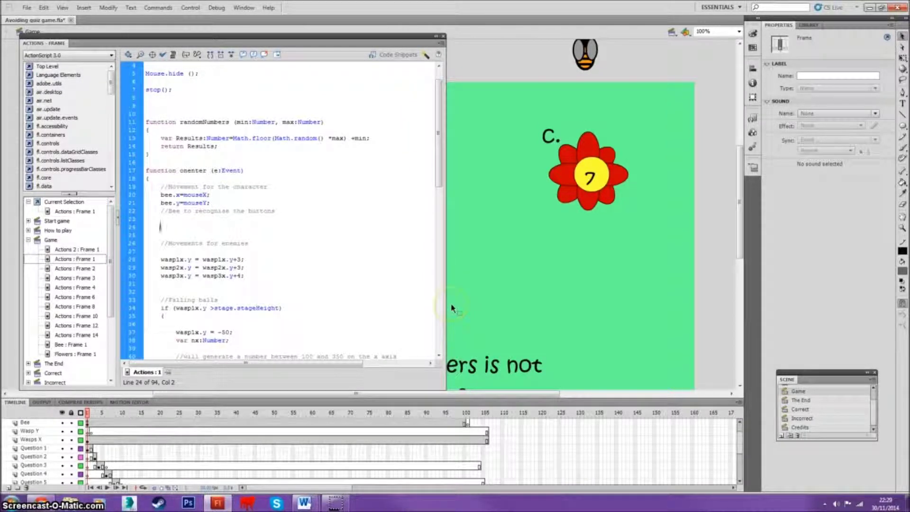
Test the movie and start the game to check the bee following the mouse
{"action": "key", "text": "ctrl+Return"}
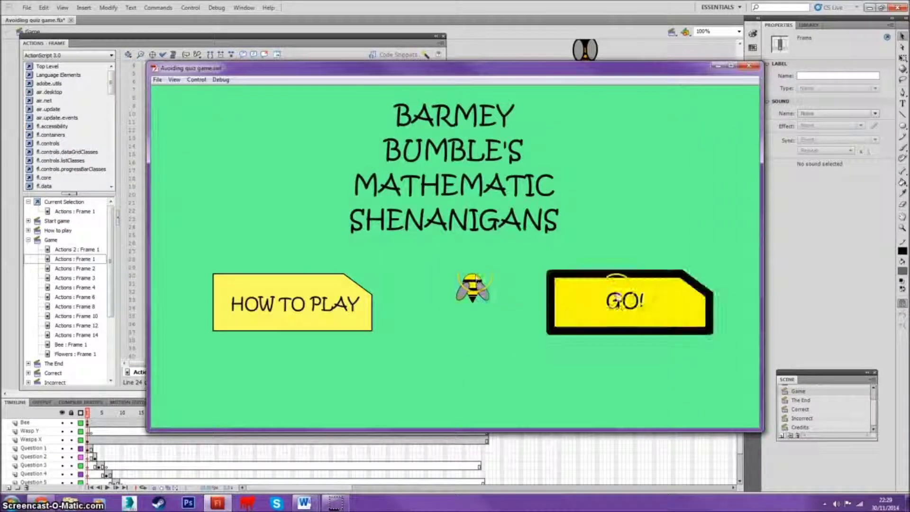
{"action": "left_click", "coordinate": [578, 311]}
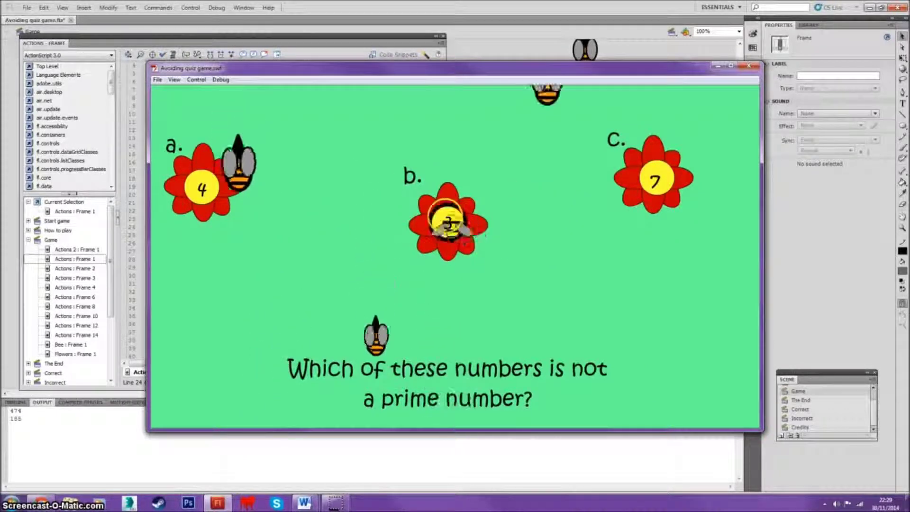
Answer the prime number question with flower a in the test movie and continue to the next question
{"action": "left_click", "coordinate": [190, 181]}
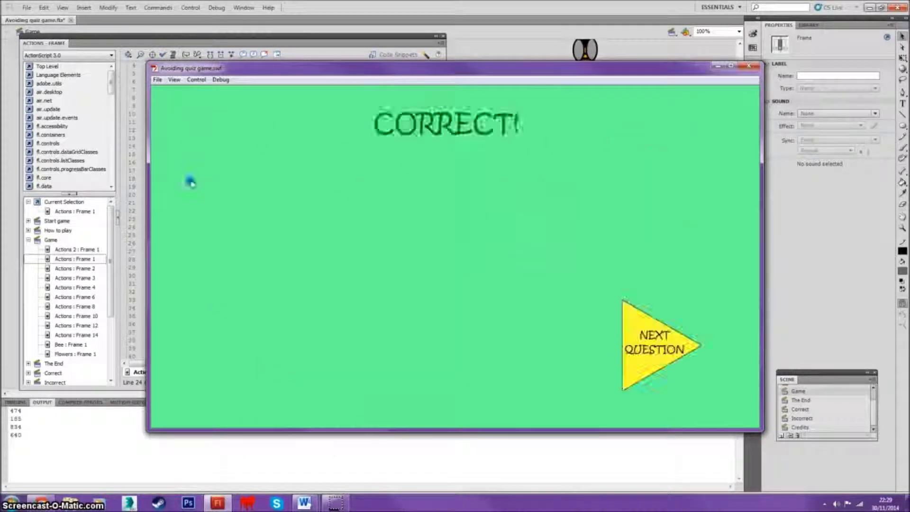
{"action": "left_click", "coordinate": [640, 321]}
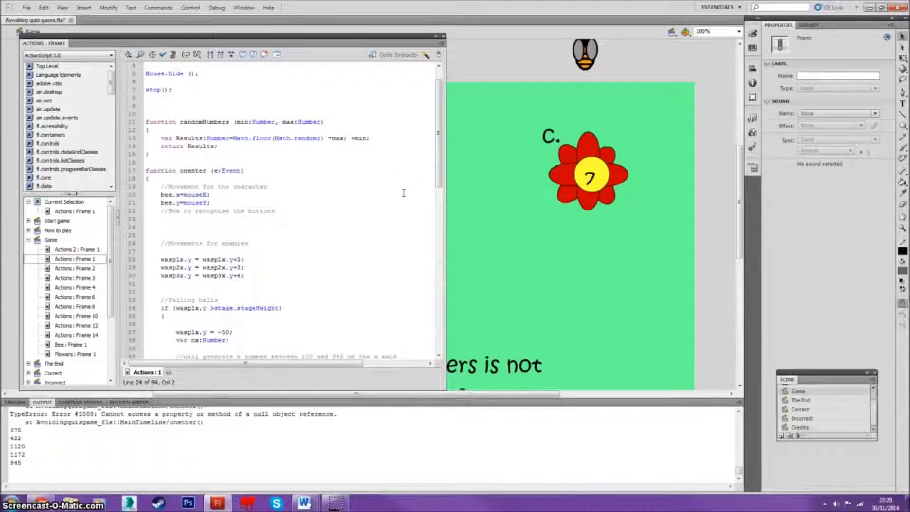
Examine the frame 1 script from the randomNumbers function through the wasp movement code to the three stage-height checks that reposition each wasp
{"action": "left_click", "coordinate": [360, 177]}
{"action": "scroll", "coordinate": [300, 251], "scroll_direction": "down", "scroll_amount": 12}
{"action": "left_click", "coordinate": [282, 263]}
{"action": "scroll", "coordinate": [283, 251], "scroll_direction": "up", "scroll_amount": 9}
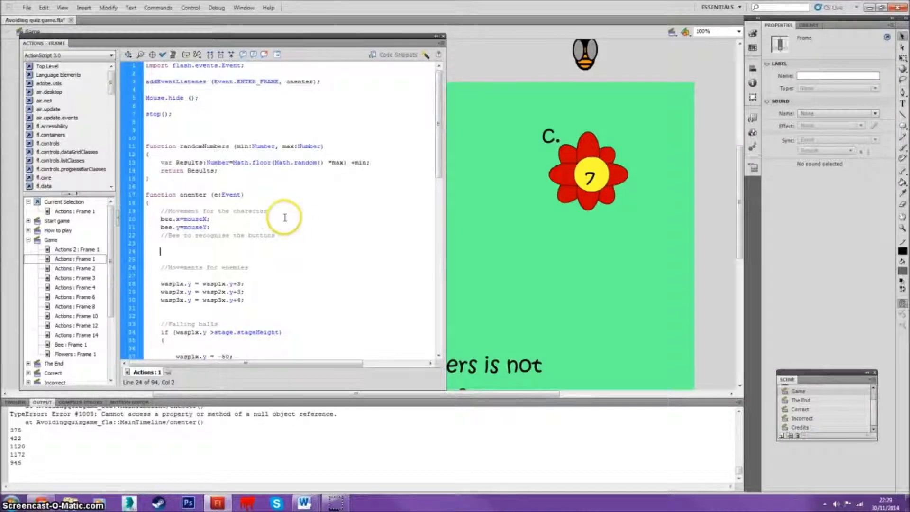
{"action": "scroll", "coordinate": [264, 230], "scroll_direction": "down", "scroll_amount": 3}
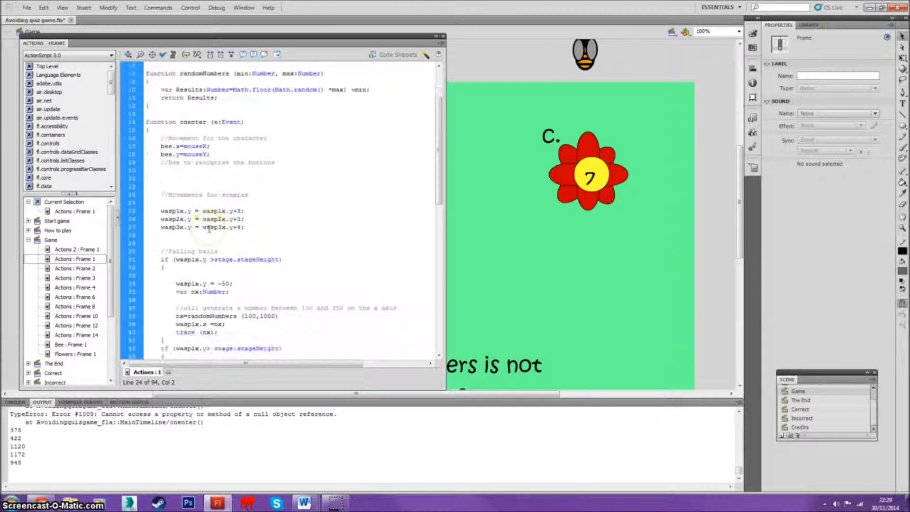
{"action": "scroll", "coordinate": [237, 228], "scroll_direction": "down", "scroll_amount": 4}
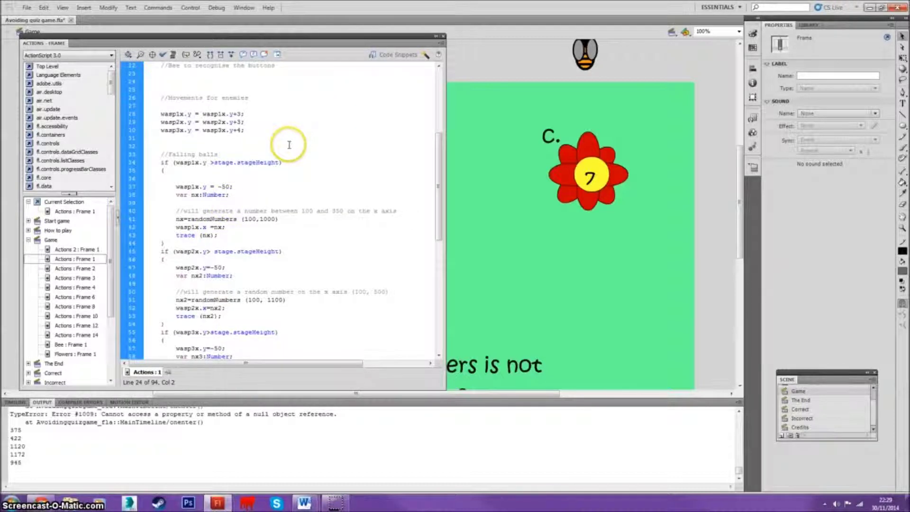
{"action": "scroll", "coordinate": [238, 182], "scroll_direction": "up", "scroll_amount": 3}
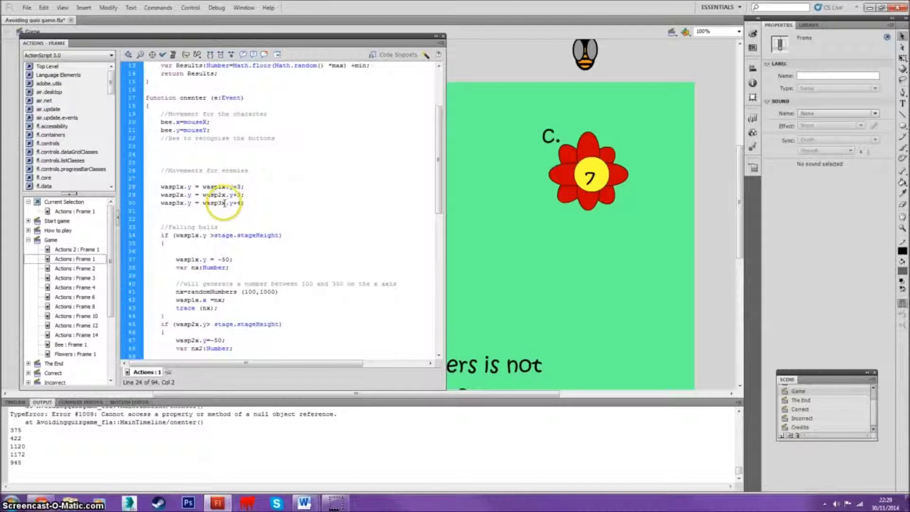
{"action": "scroll", "coordinate": [224, 203], "scroll_direction": "down", "scroll_amount": 7}
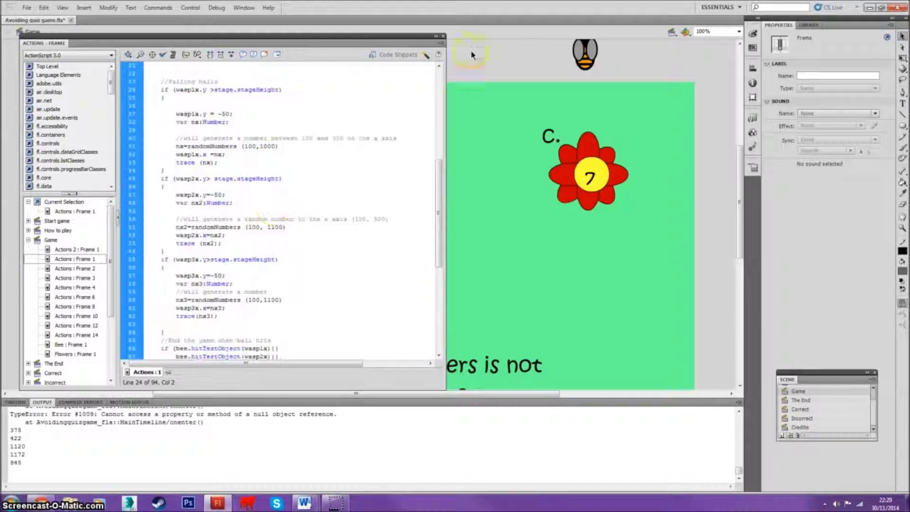
Close the script editor and look over the stage, from the question text up to the three wasps placed above it
{"action": "left_click", "coordinate": [443, 37]}
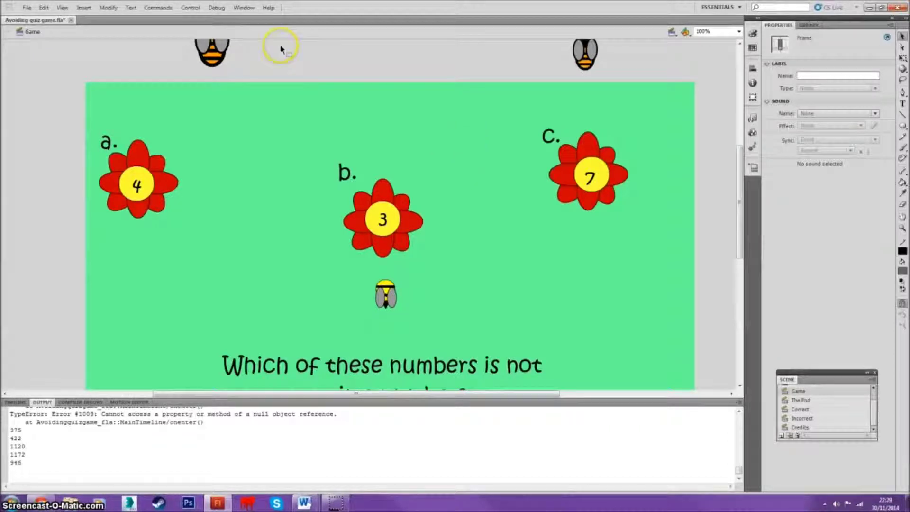
{"action": "scroll", "coordinate": [207, 47], "scroll_direction": "down", "scroll_amount": 3}
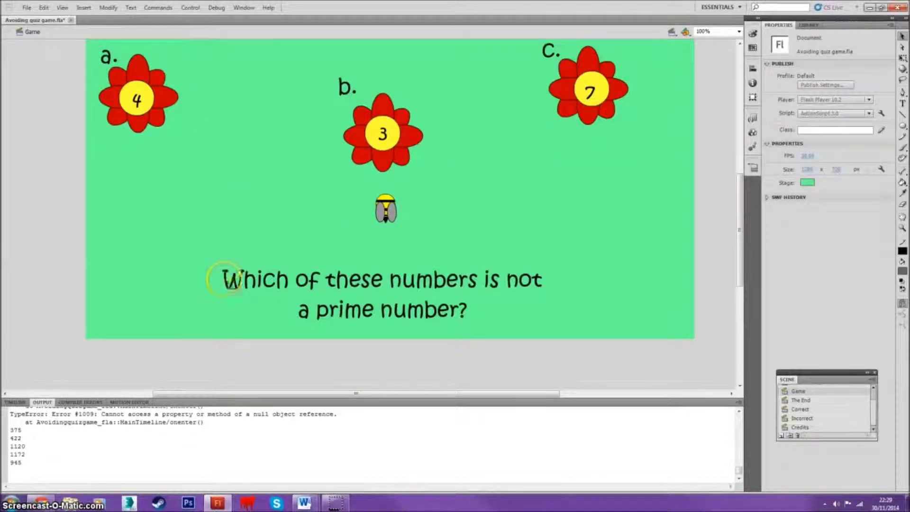
{"action": "scroll", "coordinate": [254, 346], "scroll_direction": "up", "scroll_amount": 9}
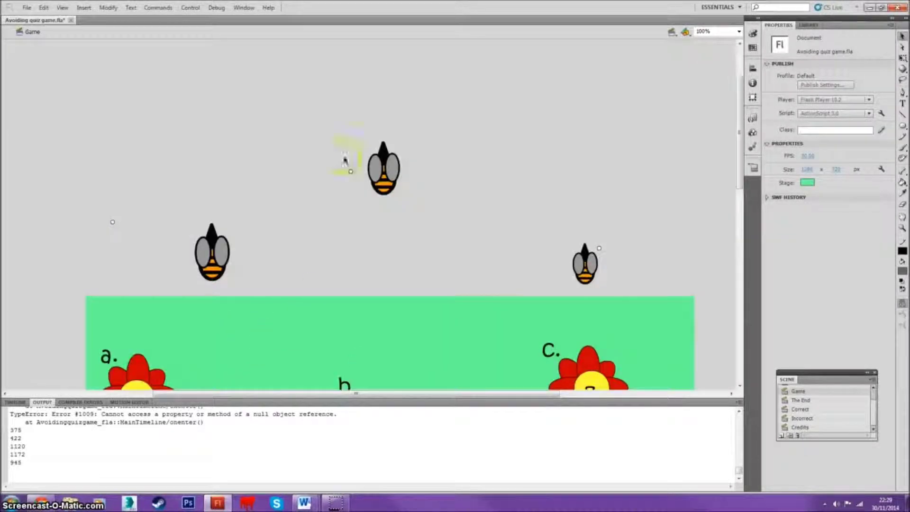
{"action": "scroll", "coordinate": [435, 147], "scroll_direction": "down", "scroll_amount": 6}
{"action": "scroll", "coordinate": [291, 178], "scroll_direction": "up", "scroll_amount": 5}
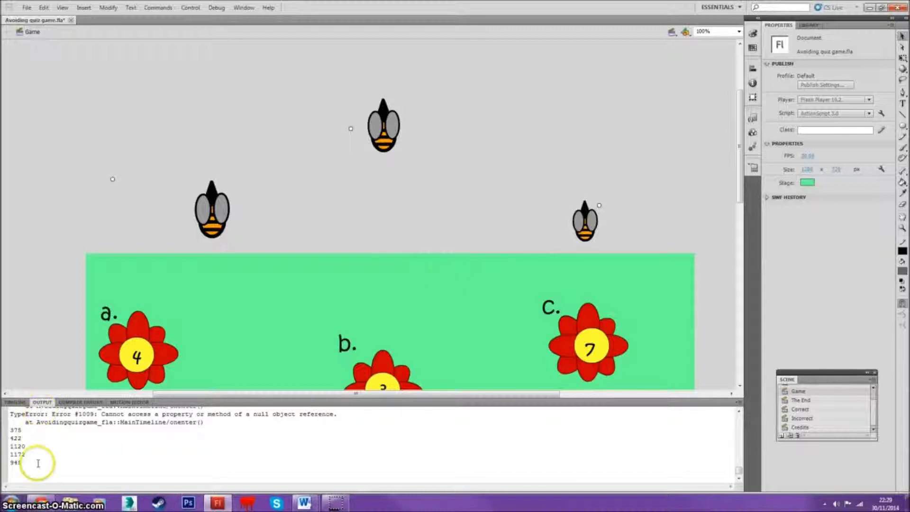
Examine the random wasp positions traced in the output, highlighting the block of numbers below the error messages
{"action": "left_click_drag", "start_coordinate": [21, 463], "coordinate": [11, 423]}
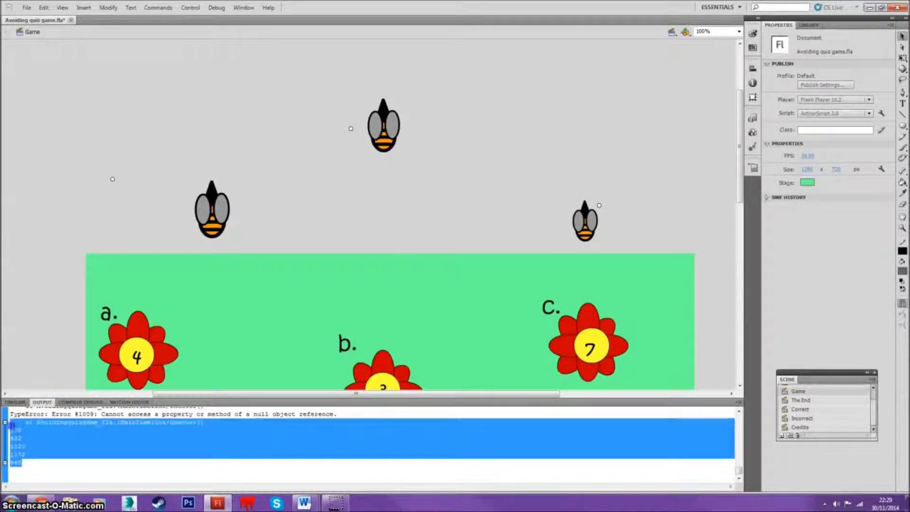
{"action": "left_click", "coordinate": [29, 463]}
{"action": "left_click_drag", "start_coordinate": [37, 469], "coordinate": [12, 428]}
{"action": "left_click", "coordinate": [29, 439]}
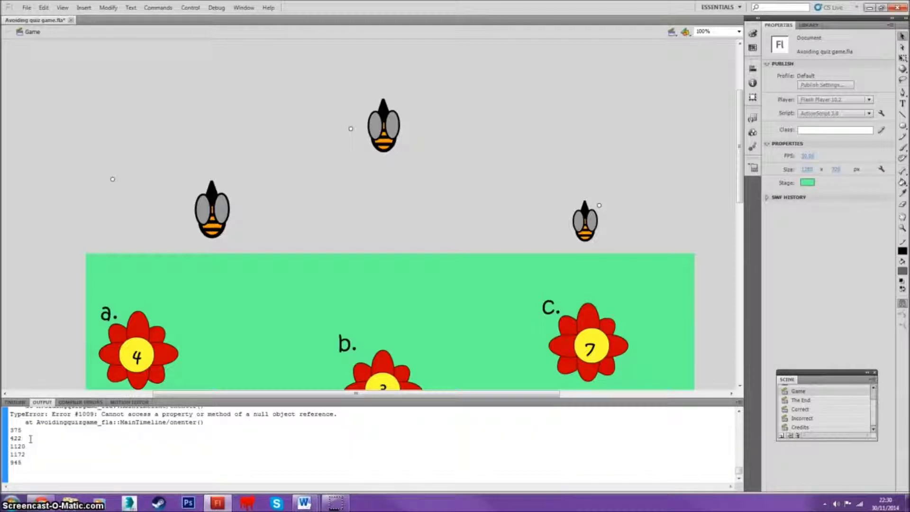
{"action": "left_click_drag", "start_coordinate": [27, 464], "coordinate": [11, 427]}
{"action": "left_click", "coordinate": [25, 459]}
{"action": "left_click_drag", "start_coordinate": [24, 462], "coordinate": [11, 428]}
{"action": "left_click", "coordinate": [26, 460]}
{"action": "left_click_drag", "start_coordinate": [26, 464], "coordinate": [13, 429]}
{"action": "left_click", "coordinate": [29, 462]}
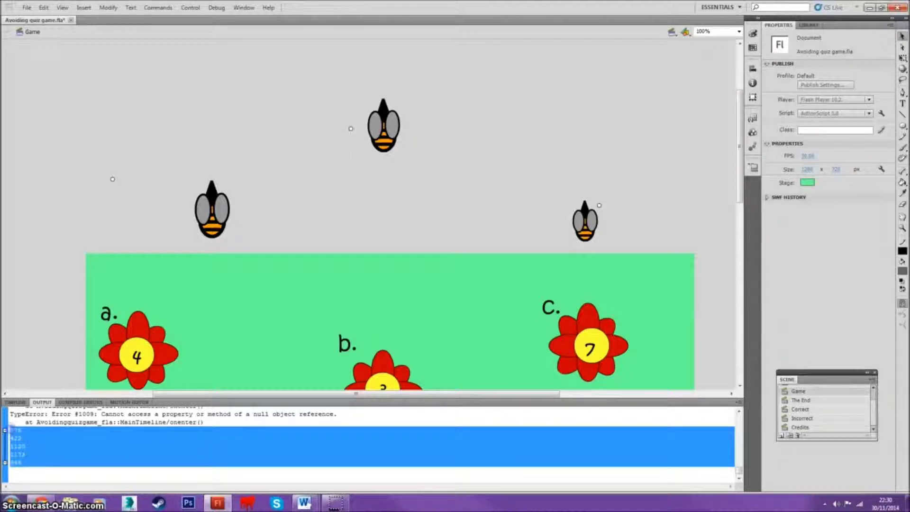
{"action": "left_click", "coordinate": [24, 454]}
{"action": "left_click_drag", "start_coordinate": [26, 463], "coordinate": [13, 428]}
{"action": "left_click", "coordinate": [29, 468]}
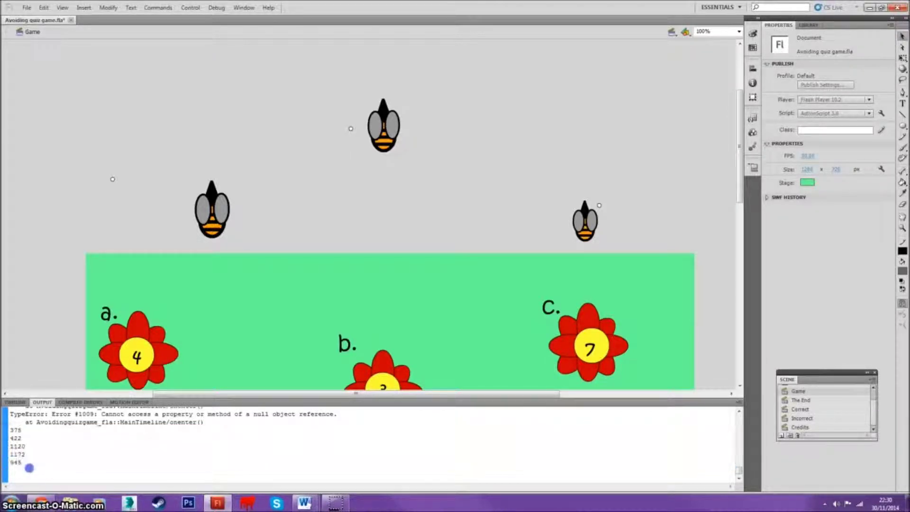
{"action": "left_click_drag", "start_coordinate": [26, 465], "coordinate": [13, 429]}
{"action": "left_click", "coordinate": [23, 464]}
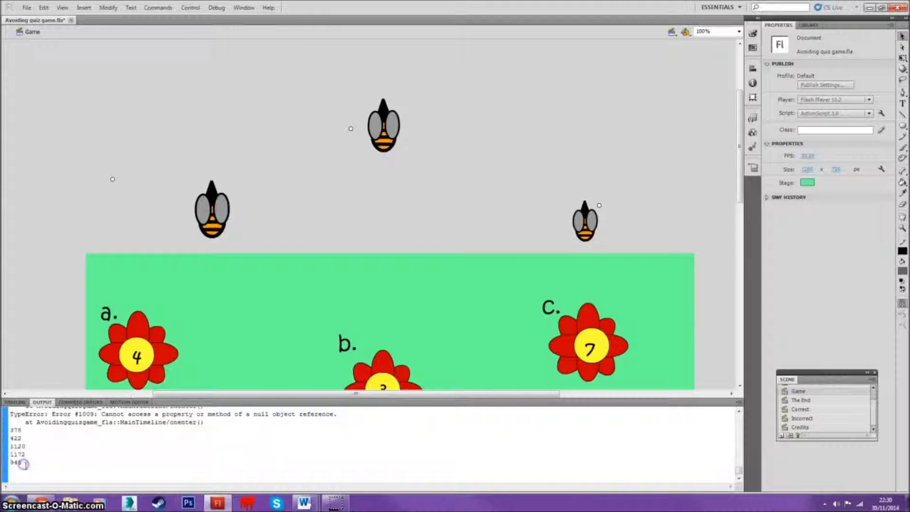
{"action": "scroll", "coordinate": [54, 455], "scroll_direction": "up", "scroll_amount": 5}
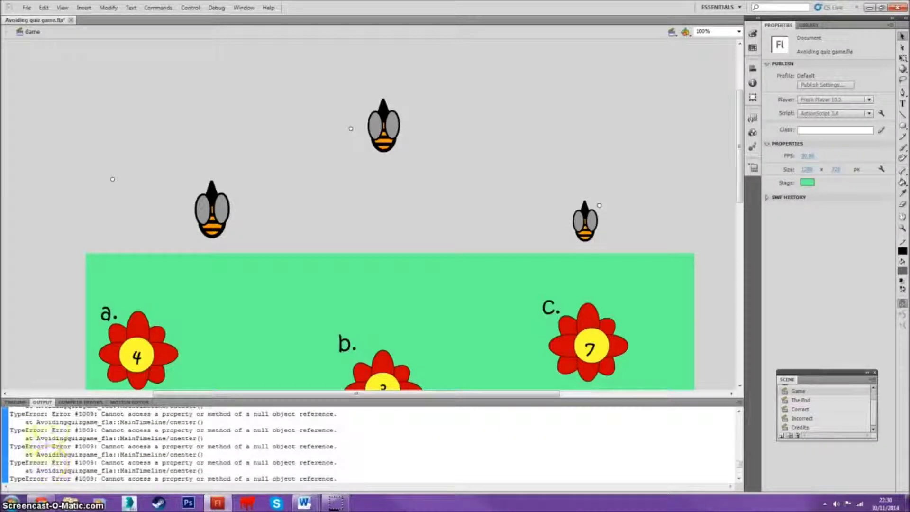
{"action": "scroll", "coordinate": [50, 432], "scroll_direction": "down", "scroll_amount": 5}
{"action": "left_click_drag", "start_coordinate": [31, 462], "coordinate": [13, 423]}
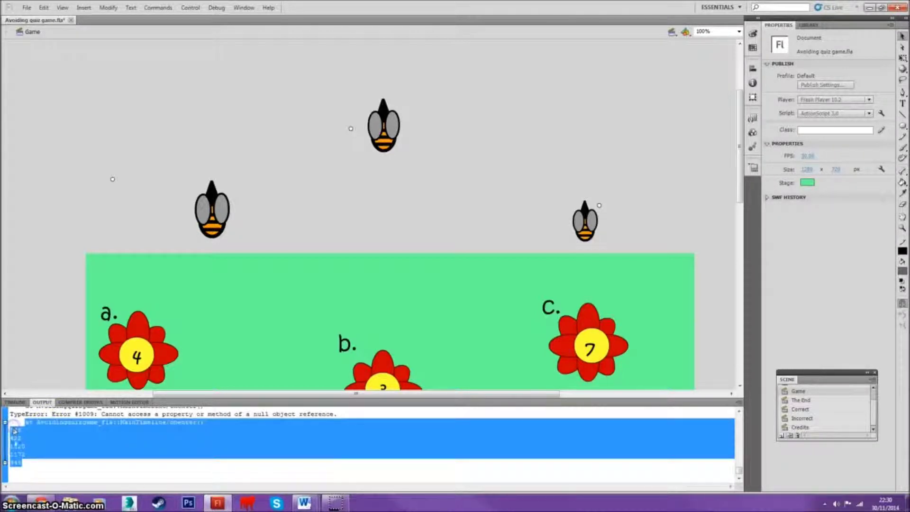
{"action": "left_click", "coordinate": [29, 465]}
{"action": "left_click_drag", "start_coordinate": [27, 470], "coordinate": [13, 430]}
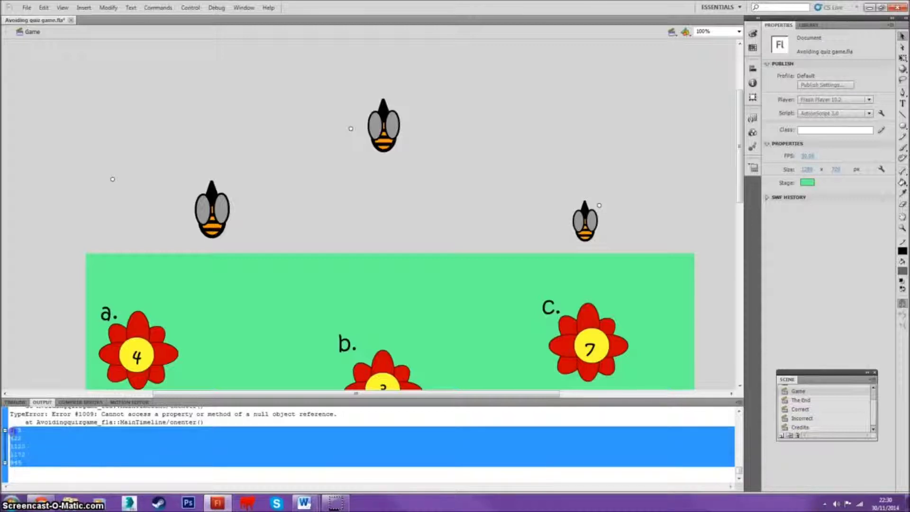
{"action": "left_click", "coordinate": [13, 429]}
{"action": "left_click_drag", "start_coordinate": [30, 463], "coordinate": [9, 429]}
{"action": "left_click", "coordinate": [30, 461]}
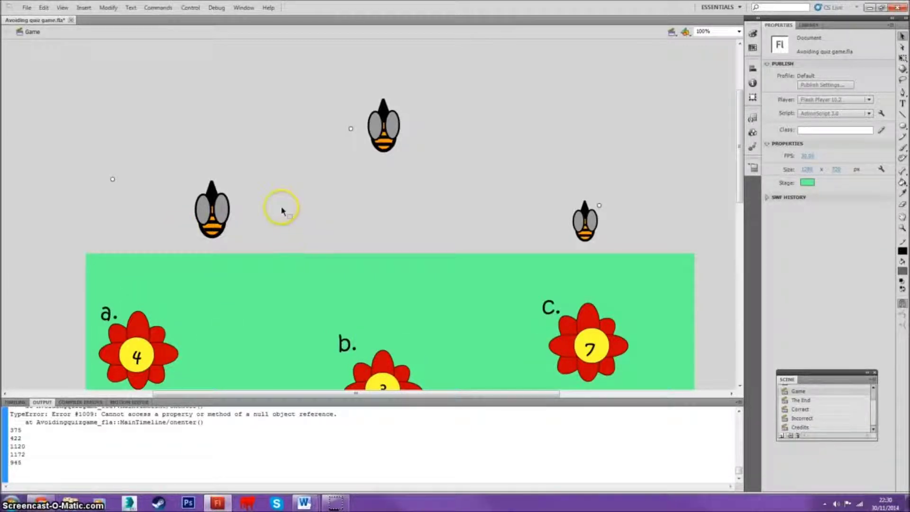
{"action": "scroll", "coordinate": [294, 223], "scroll_direction": "down", "scroll_amount": 5}
{"action": "scroll", "coordinate": [379, 266], "scroll_direction": "up", "scroll_amount": 7}
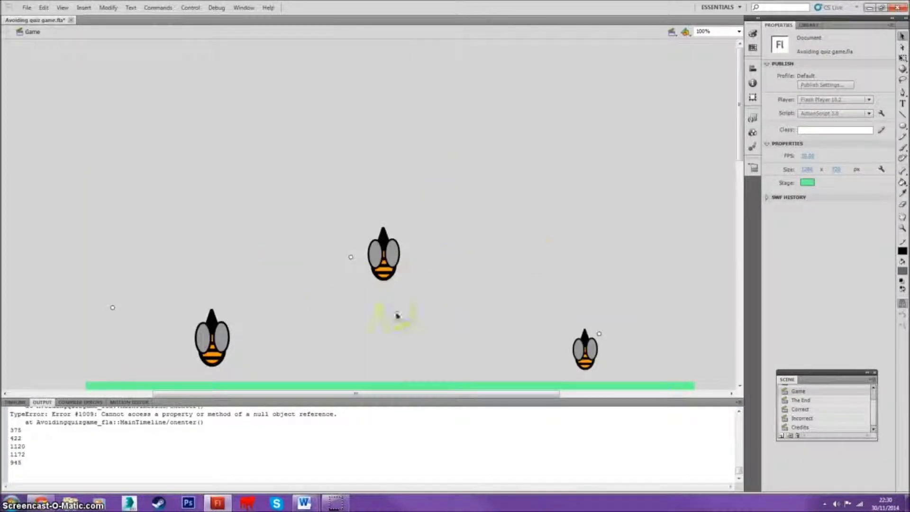